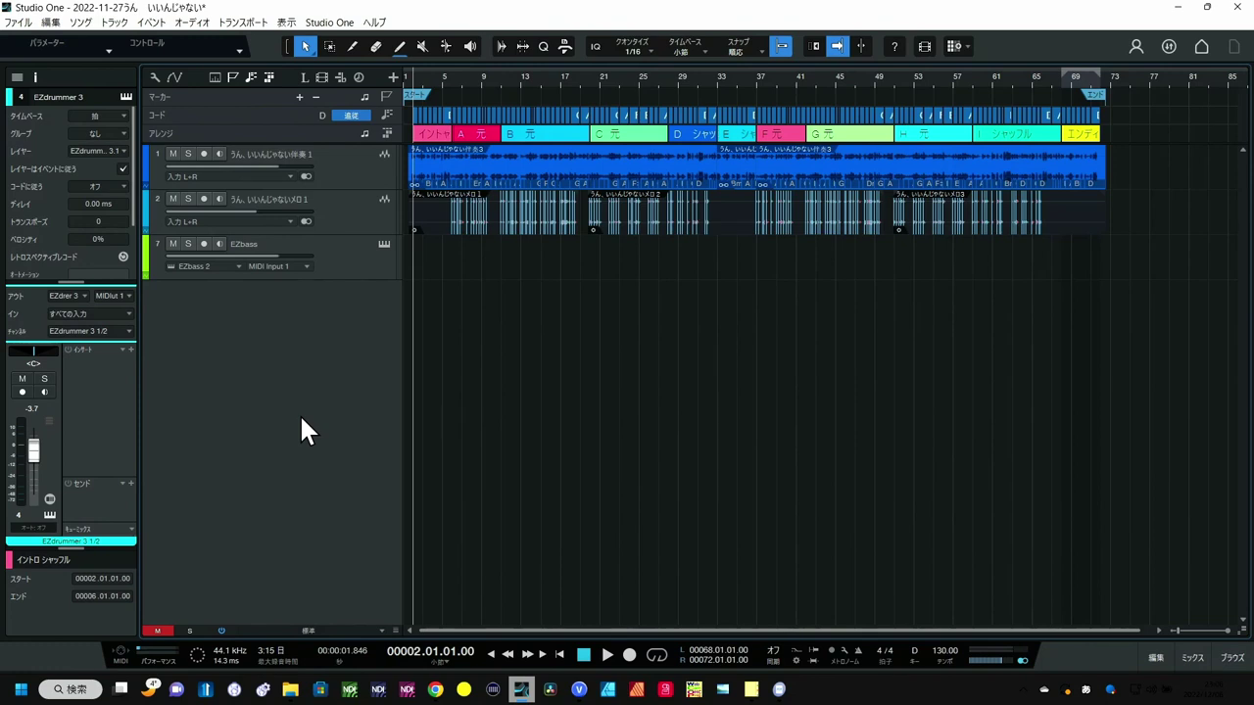
Step: Play the song from bar 2 into the B section, stop playback, and examine the arrangement sections
{"action": "left_click", "coordinate": [608, 653]}
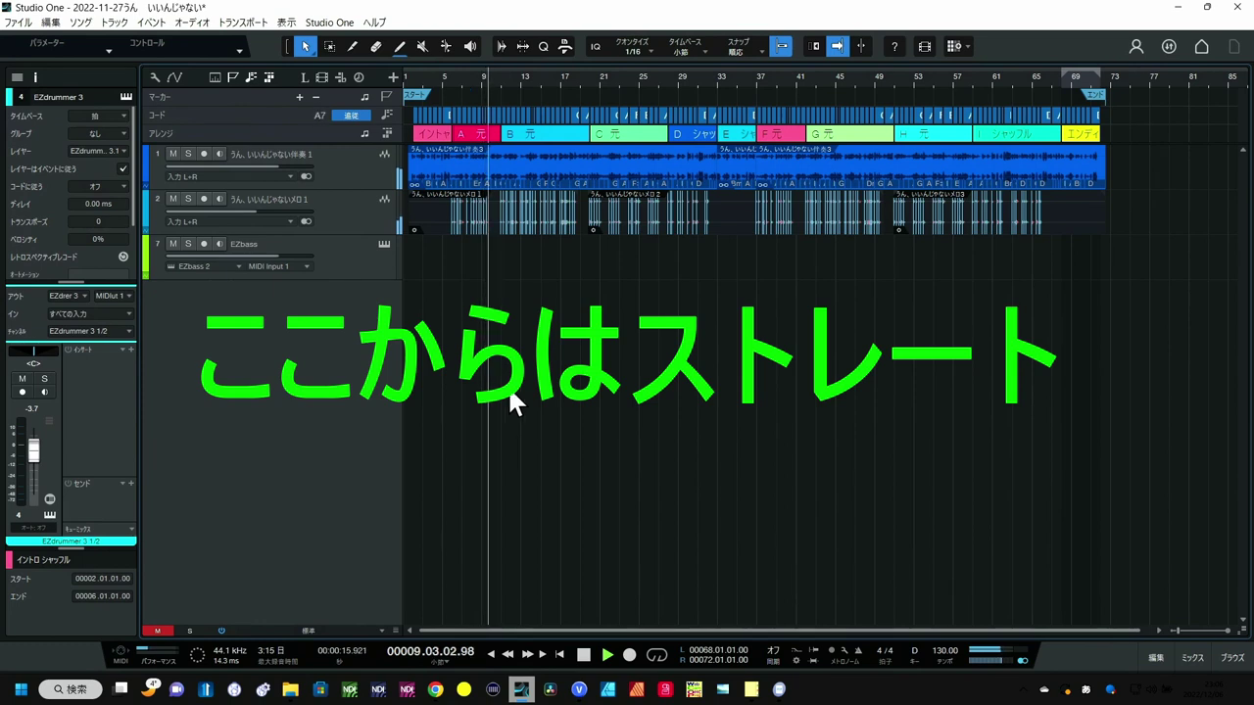
{"action": "left_click", "coordinate": [583, 656]}
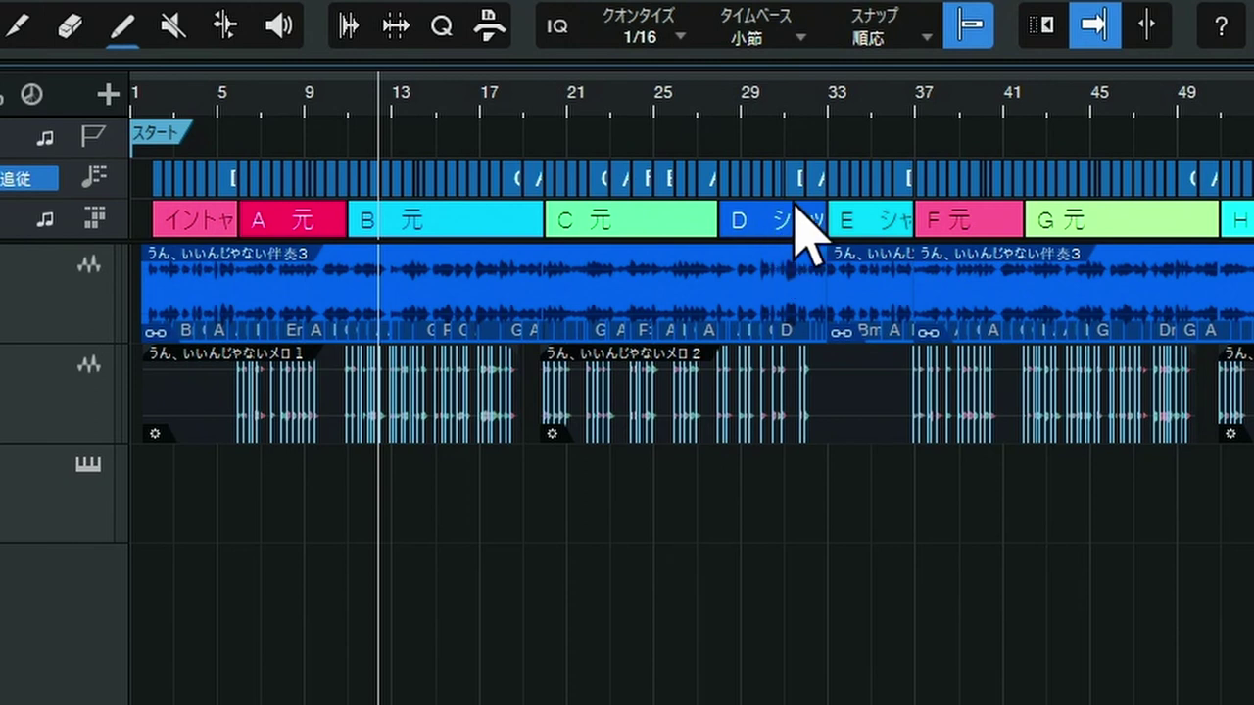
{"action": "scroll", "coordinate": [794, 137], "scroll_direction": "up", "scroll_amount": 2}
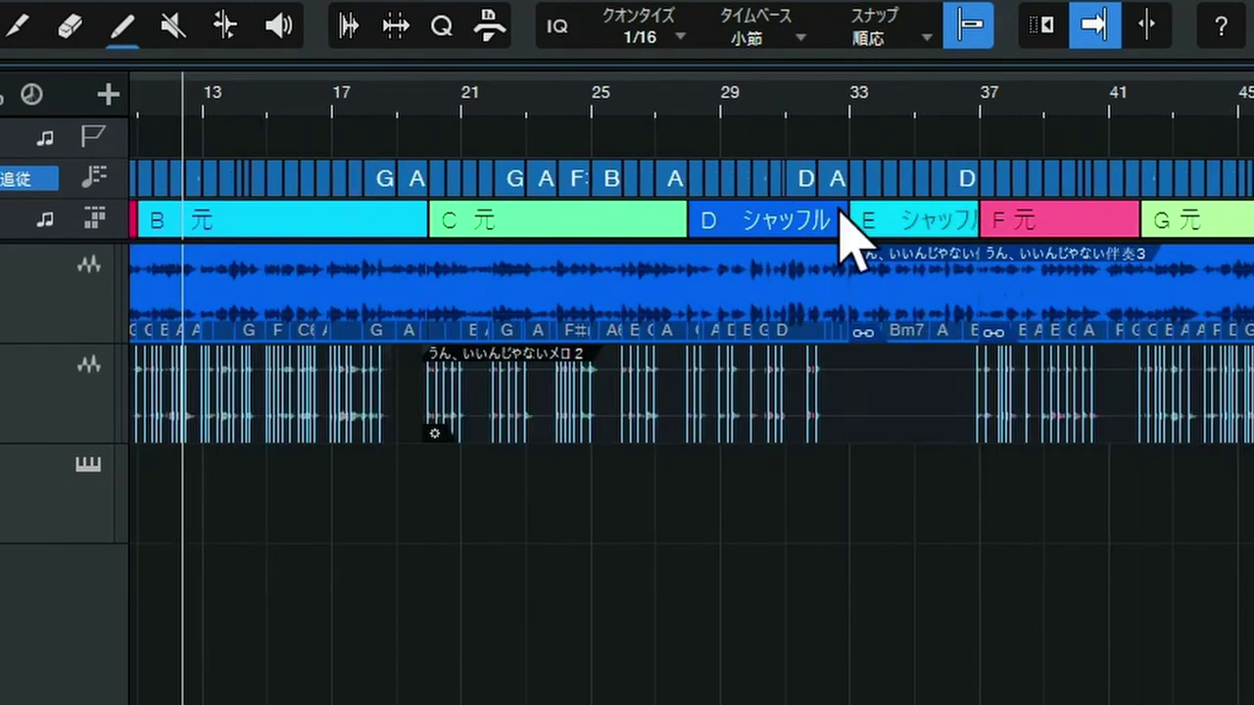
{"action": "scroll", "coordinate": [810, 108], "scroll_direction": "down", "scroll_amount": 2}
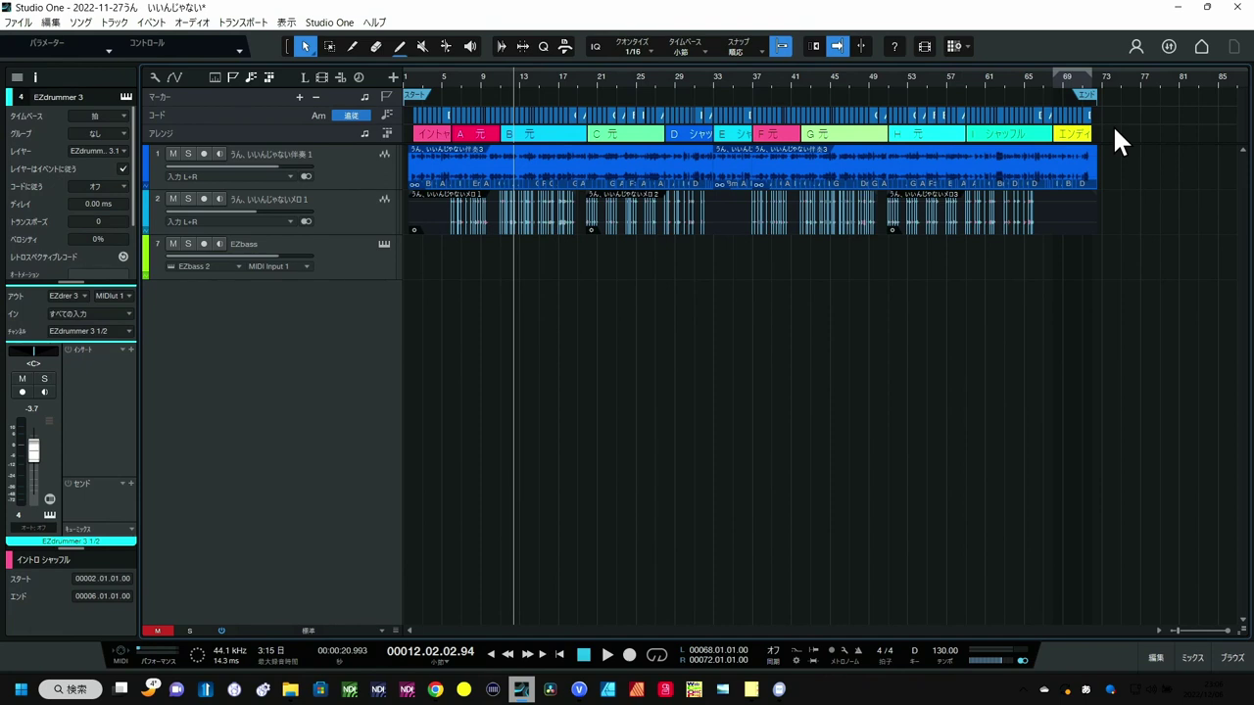
Step: Create markers from all arrange sections, from the shuffle intro through the ending
{"action": "left_click_drag", "start_coordinate": [1112, 124], "coordinate": [416, 133]}
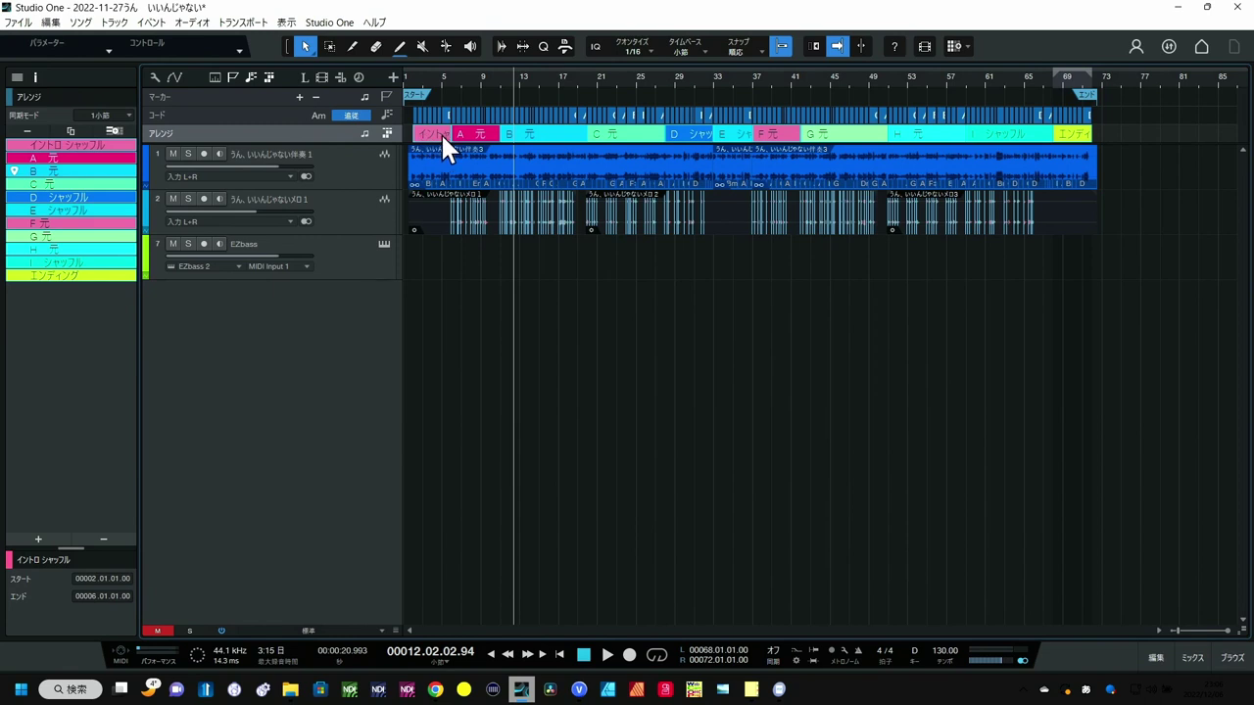
{"action": "right_click", "coordinate": [442, 137]}
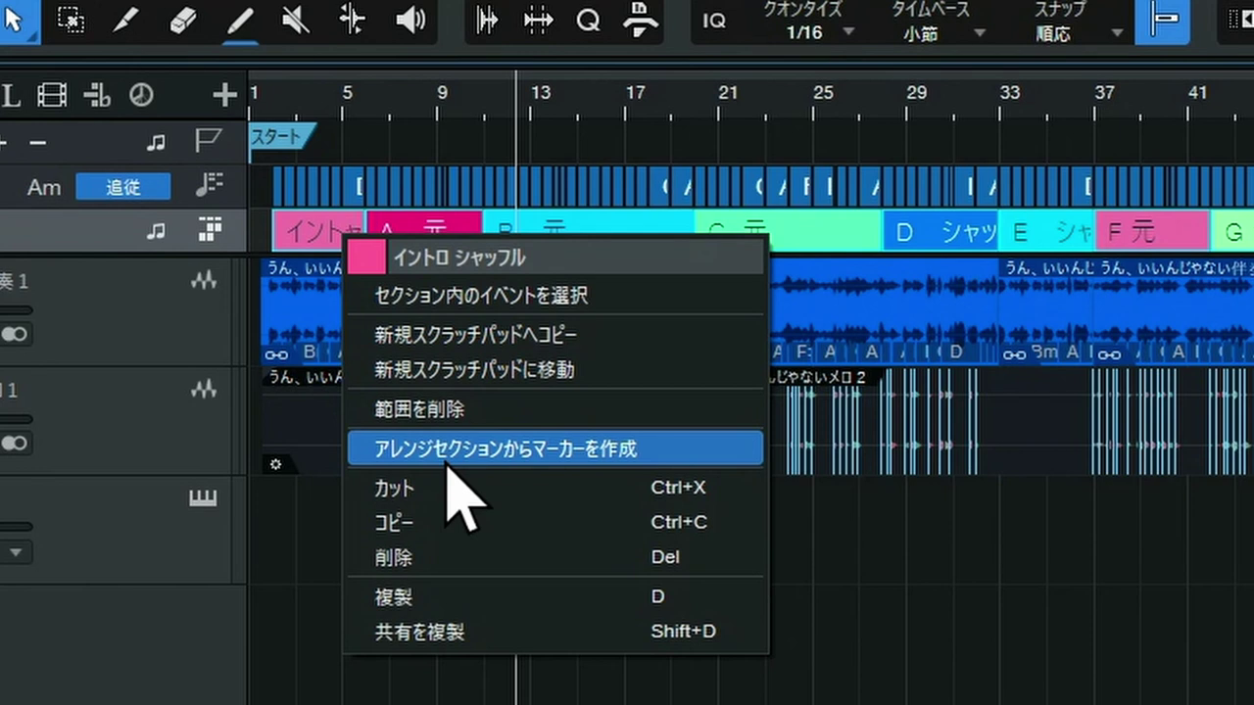
{"action": "left_click", "coordinate": [449, 460]}
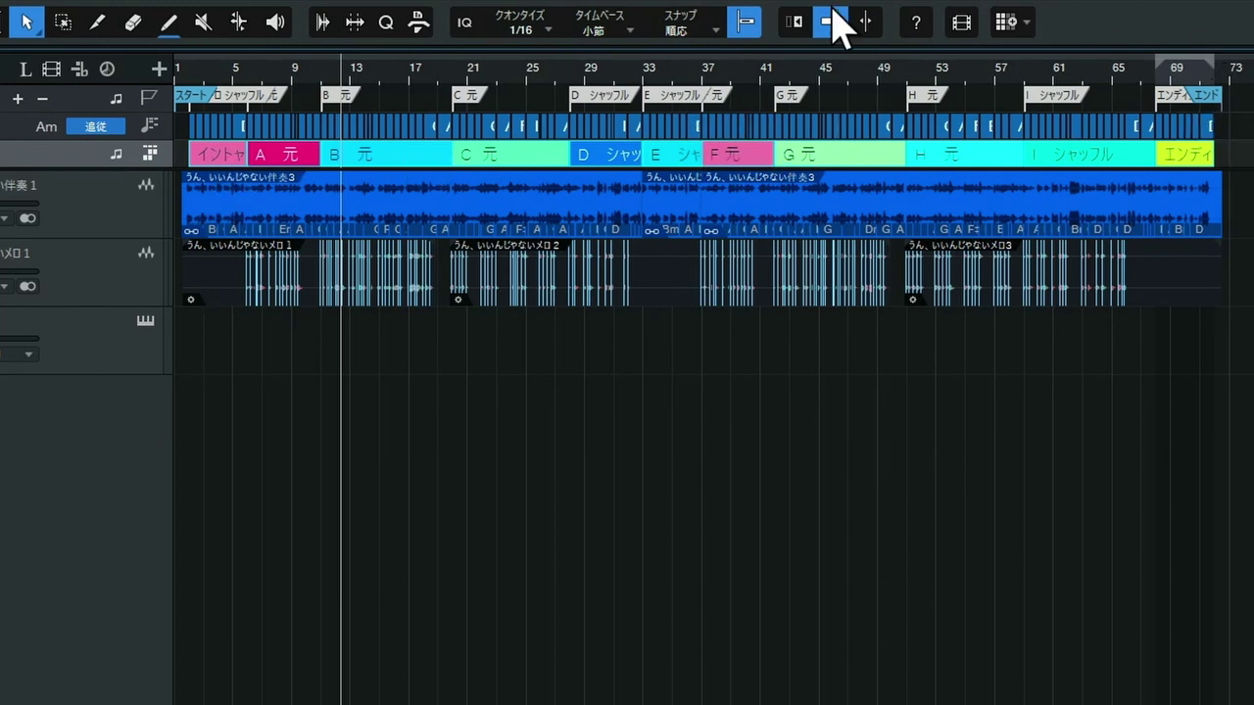
Step: Open the EZbass instrument window, reposition it just beneath the marker track, and close it
{"action": "left_click", "coordinate": [146, 323]}
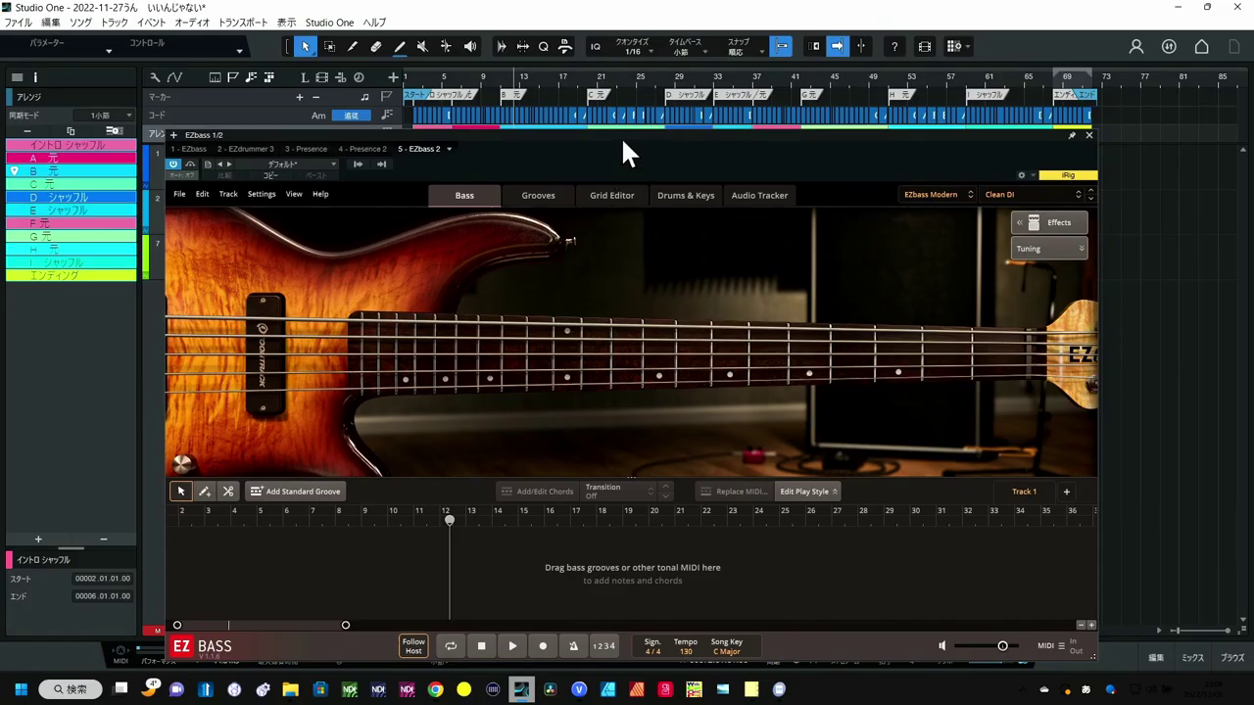
{"action": "left_click_drag", "start_coordinate": [621, 136], "coordinate": [629, 114]}
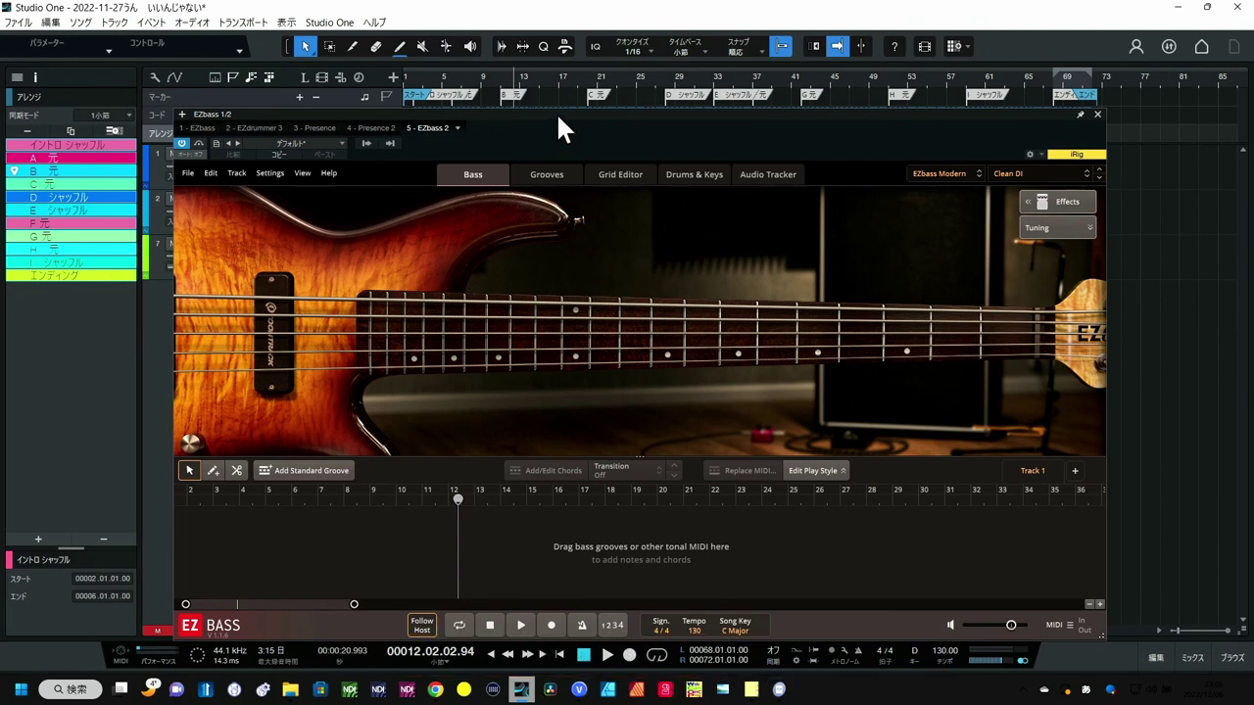
{"action": "mouse_move", "coordinate": [558, 119]}
{"action": "left_mouse_down"}
{"action": "mouse_move", "coordinate": [558, 141]}
{"action": "mouse_move", "coordinate": [557, 122]}
{"action": "left_mouse_up"}
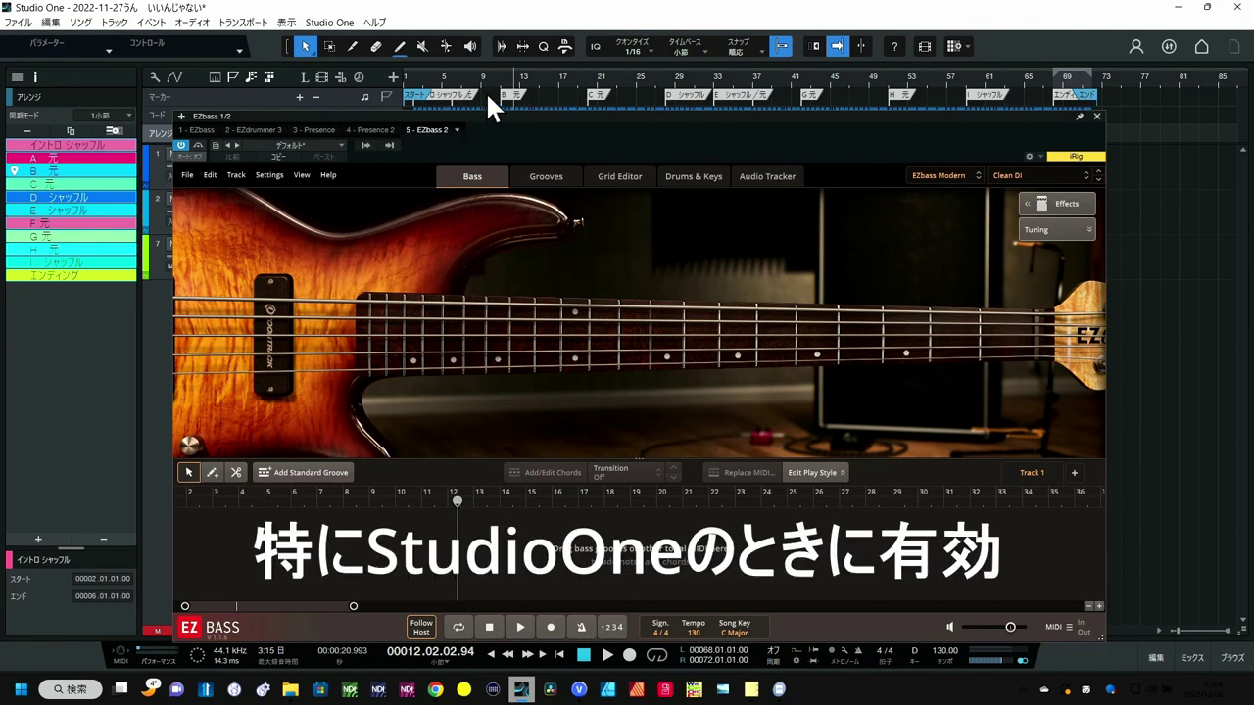
{"action": "left_click", "coordinate": [1095, 115]}
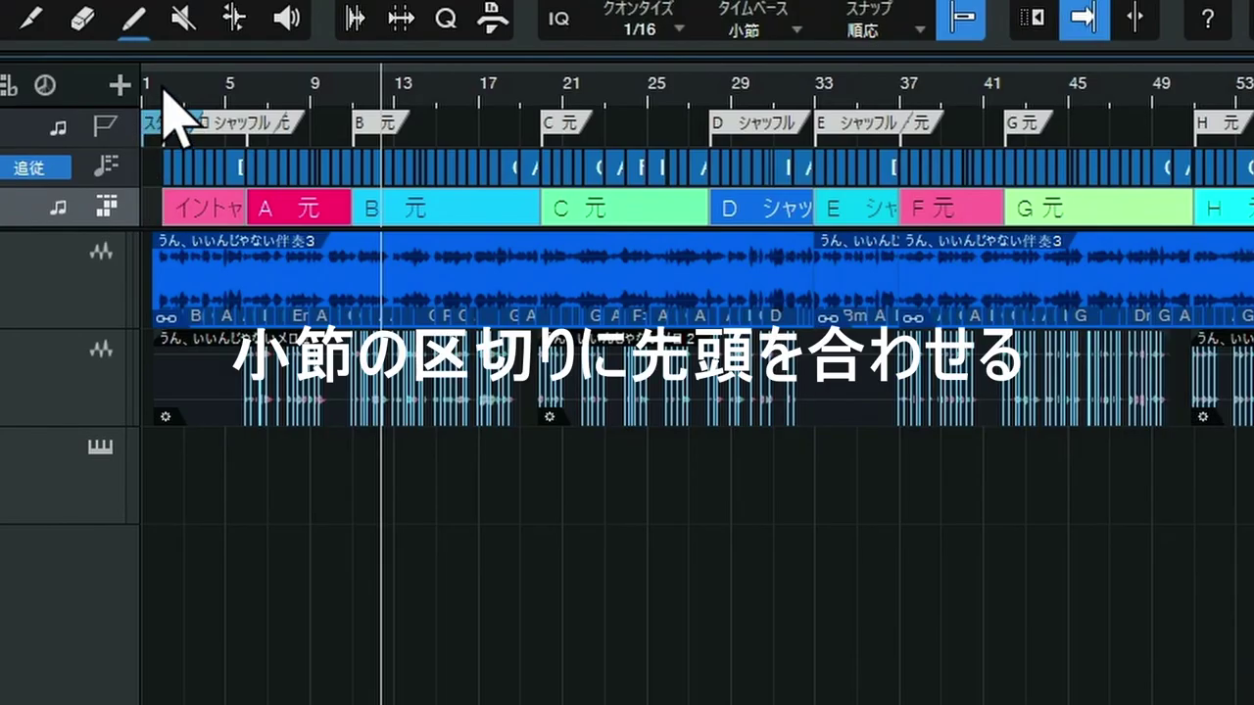
Step: Move the start marker to just before bar 2, and return it to the beginning of bar 1
{"action": "left_click_drag", "start_coordinate": [163, 103], "coordinate": [383, 190]}
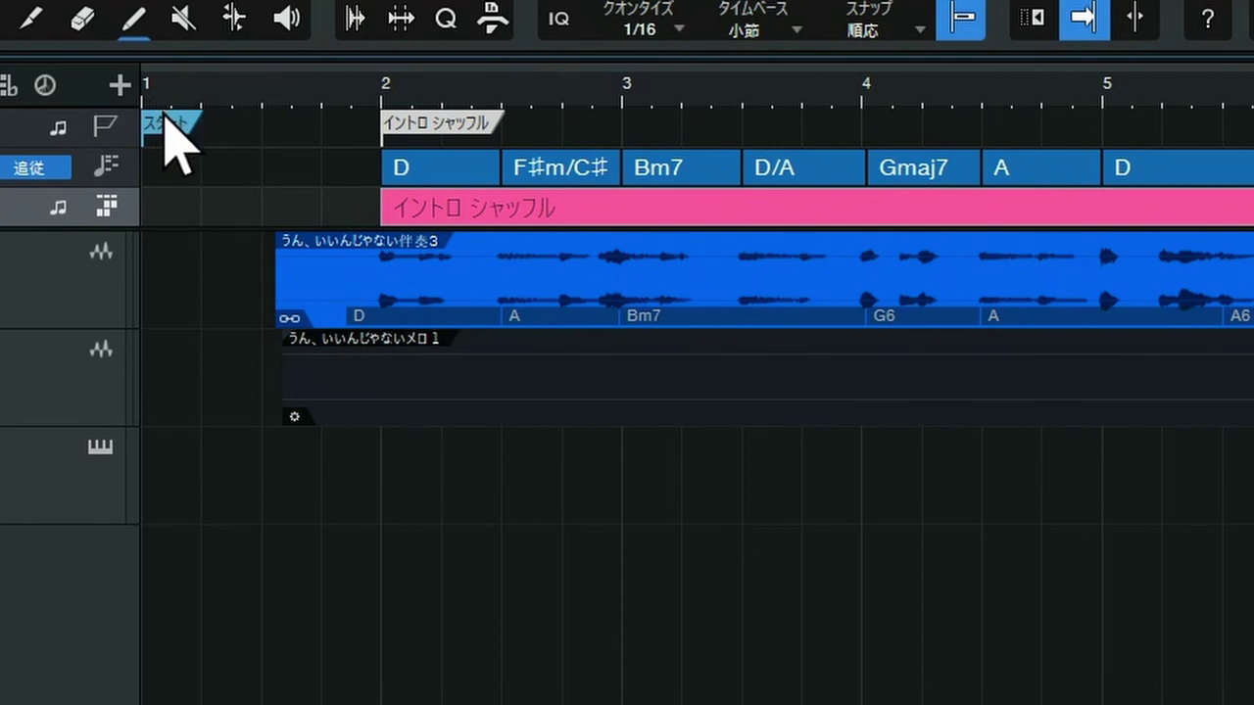
{"action": "mouse_move", "coordinate": [167, 140]}
{"action": "left_mouse_down"}
{"action": "mouse_move", "coordinate": [350, 147]}
{"action": "mouse_move", "coordinate": [404, 121]}
{"action": "mouse_move", "coordinate": [355, 131]}
{"action": "left_mouse_up"}
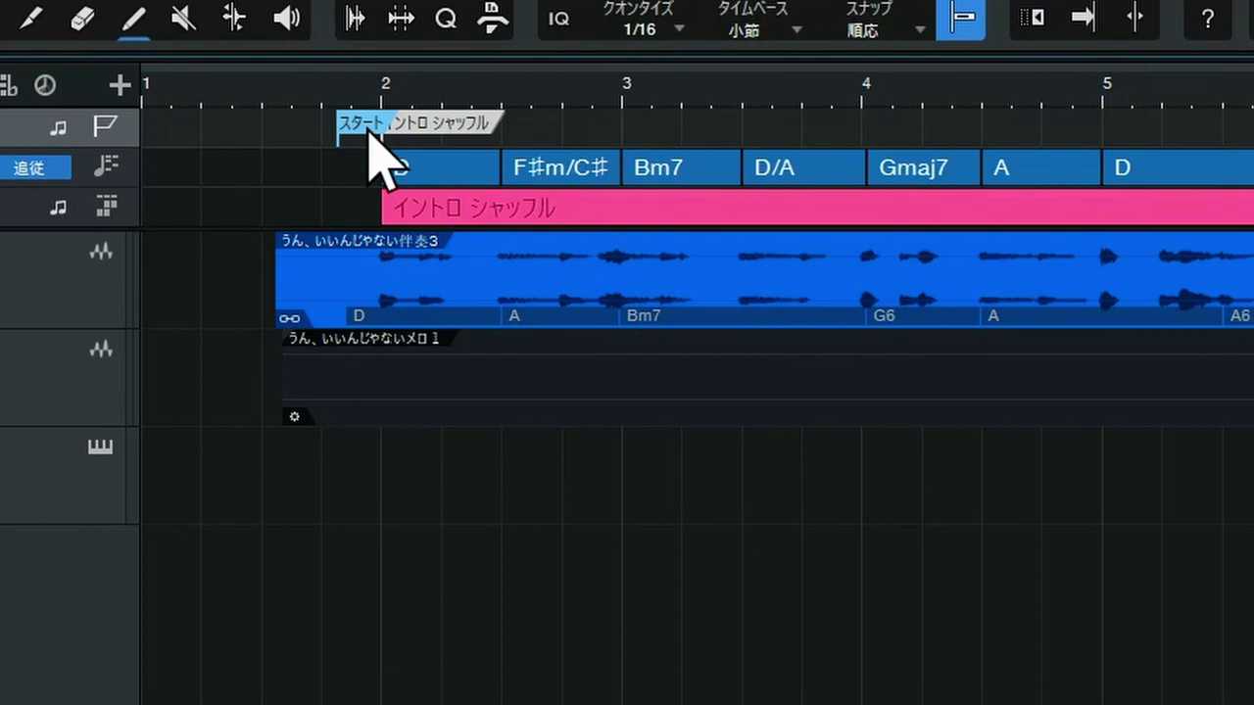
{"action": "left_click_drag", "start_coordinate": [367, 133], "coordinate": [176, 135]}
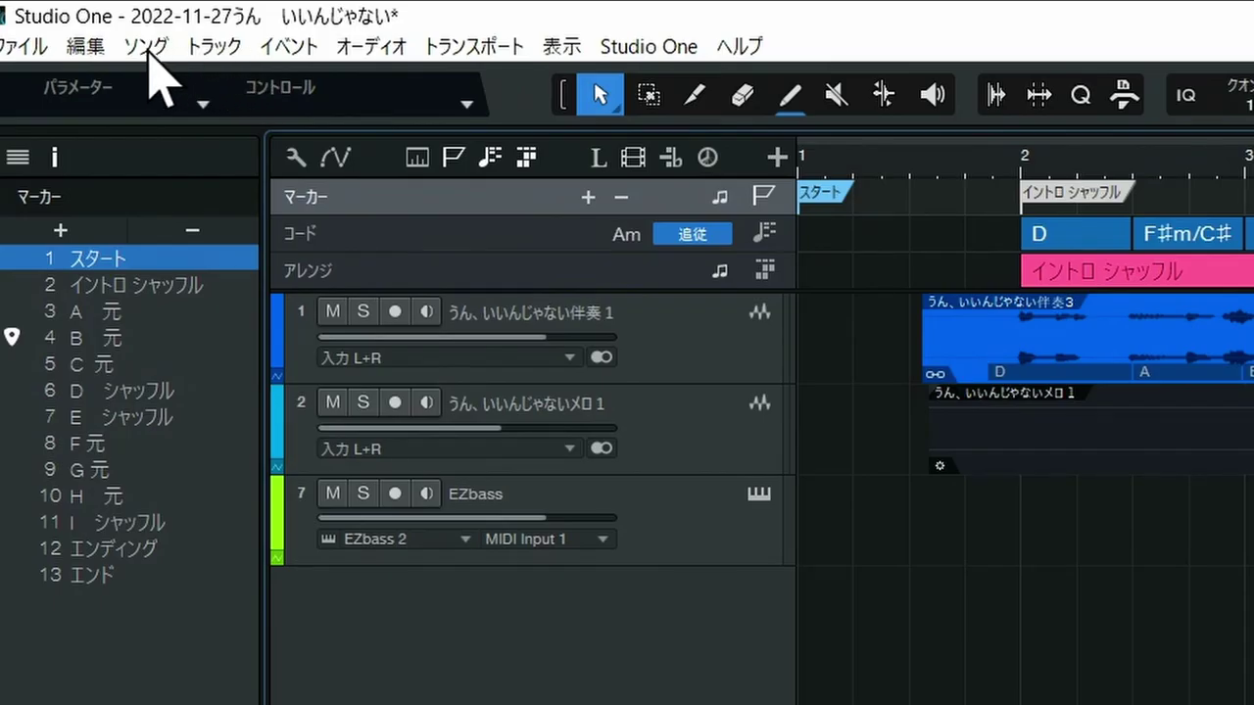
Step: Load the song's audio into the EZbass Audio Tracker and convert it with Guitar Audio to Bass MIDI at 130 BPM
{"action": "left_click", "coordinate": [149, 49]}
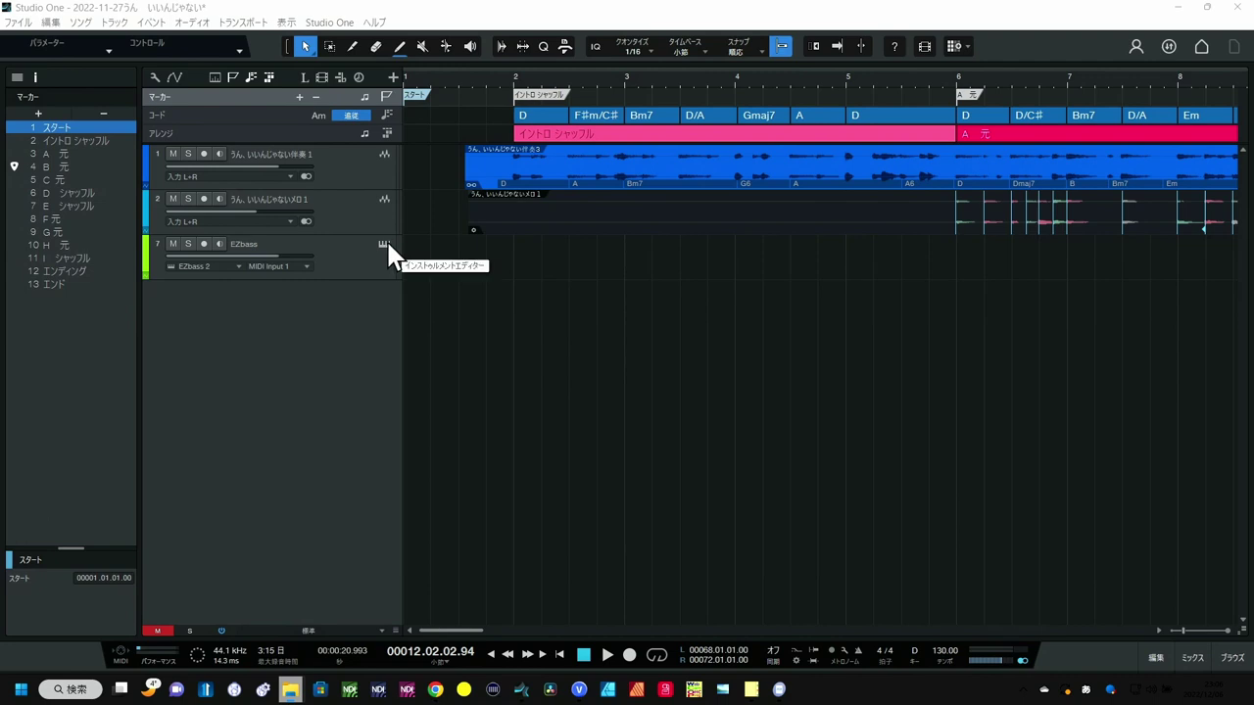
{"action": "left_click", "coordinate": [386, 245]}
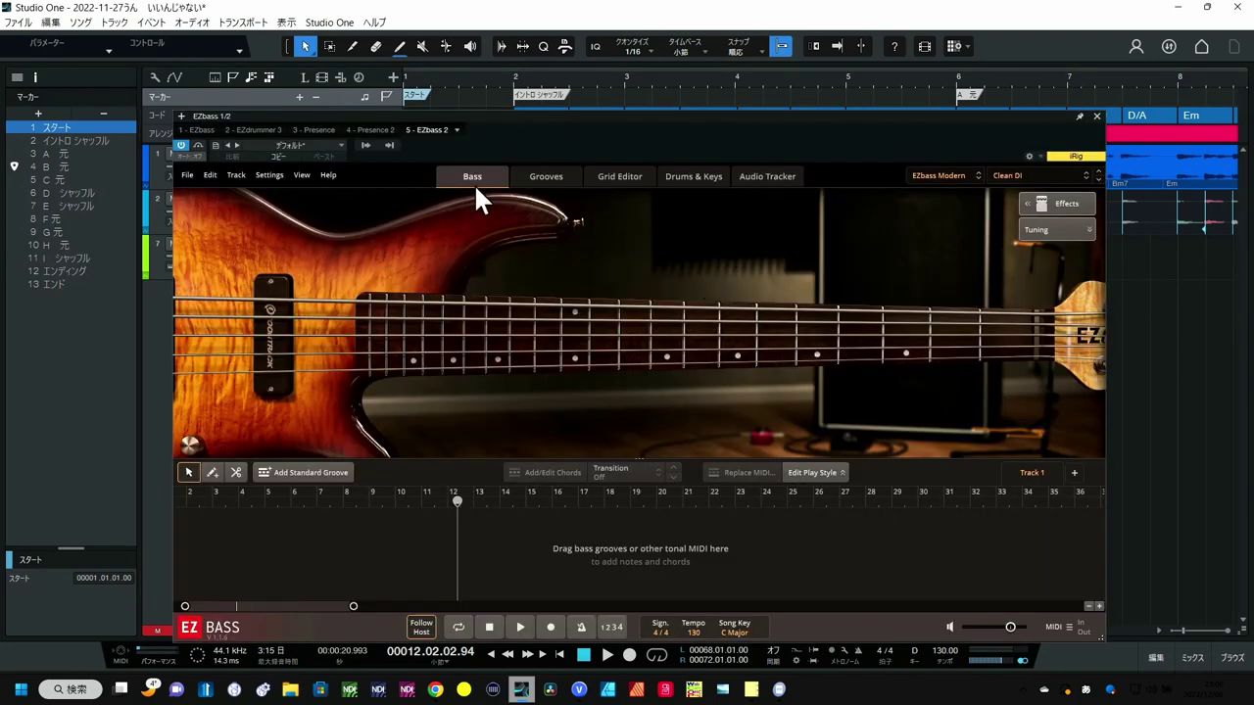
{"action": "left_click", "coordinate": [762, 181]}
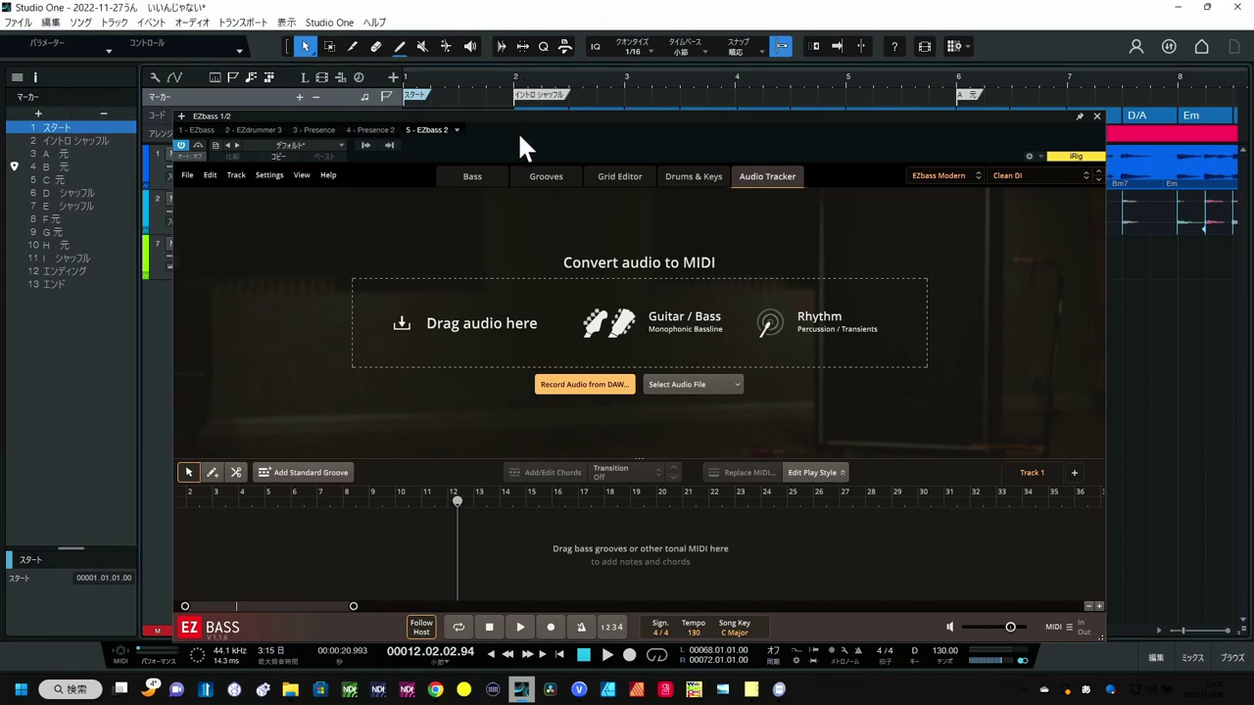
{"action": "left_click_drag", "start_coordinate": [517, 132], "coordinate": [544, 253]}
{"action": "left_click_drag", "start_coordinate": [543, 299], "coordinate": [542, 300]}
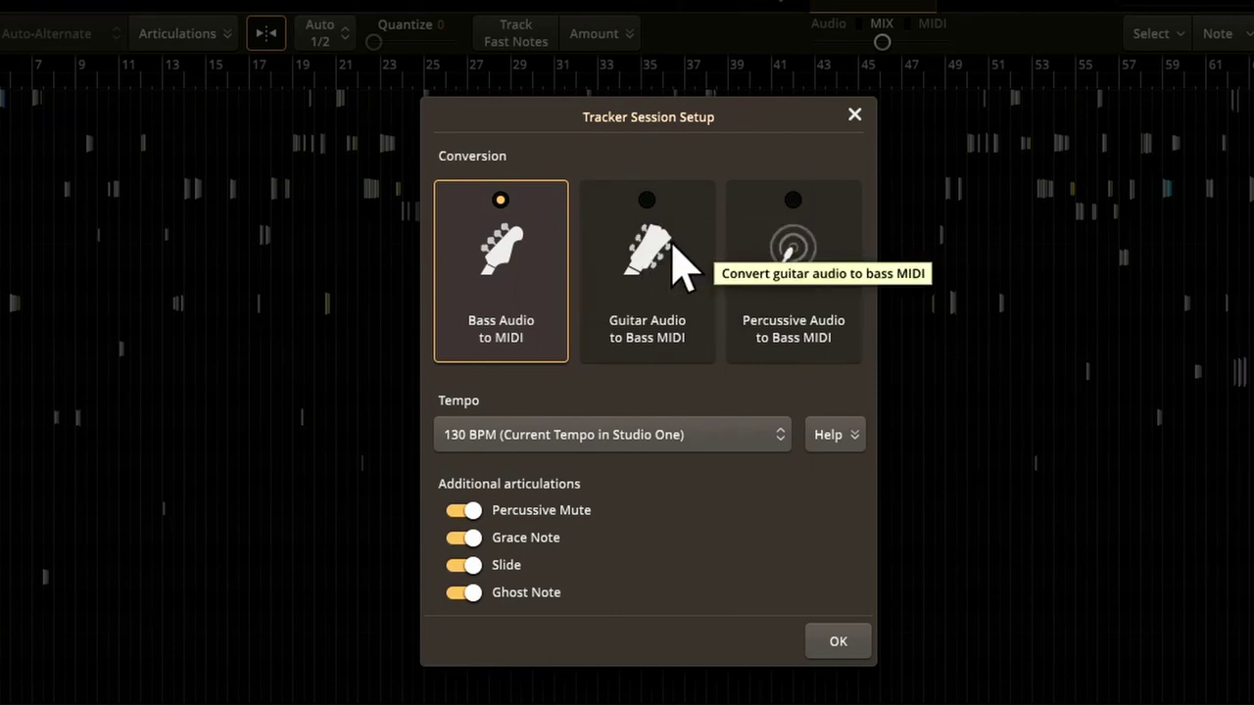
{"action": "left_click", "coordinate": [649, 313]}
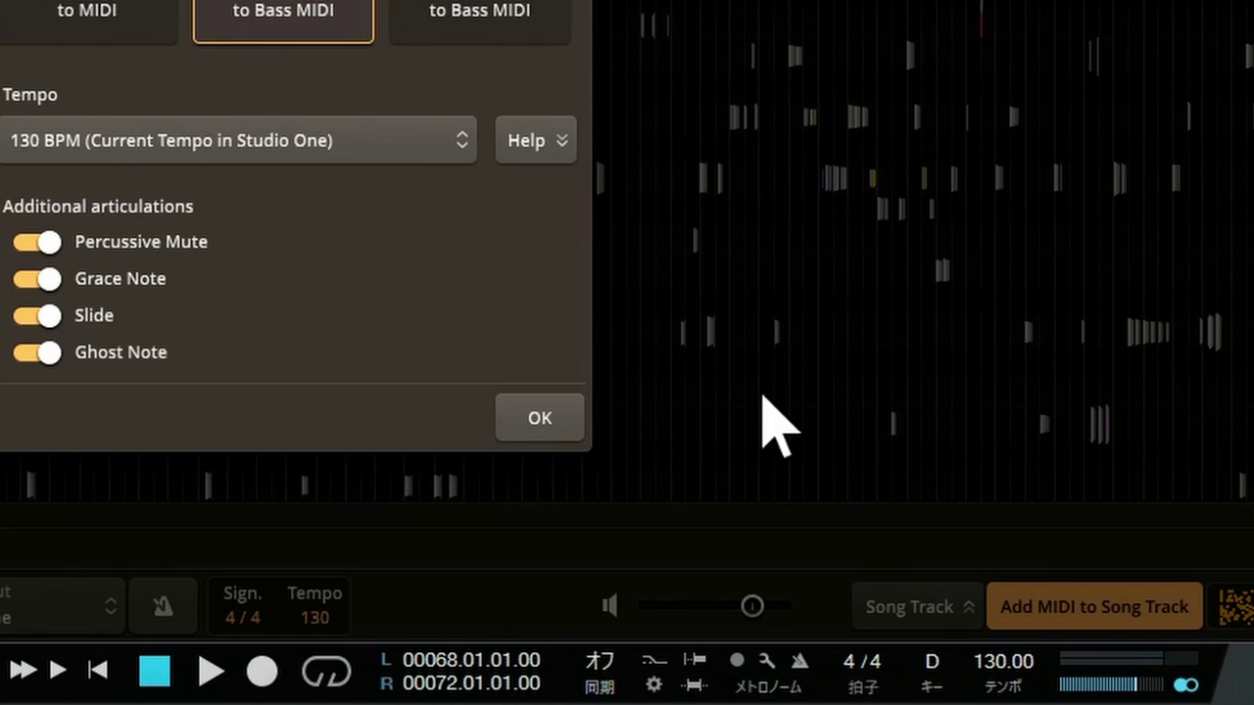
{"action": "left_click", "coordinate": [540, 418]}
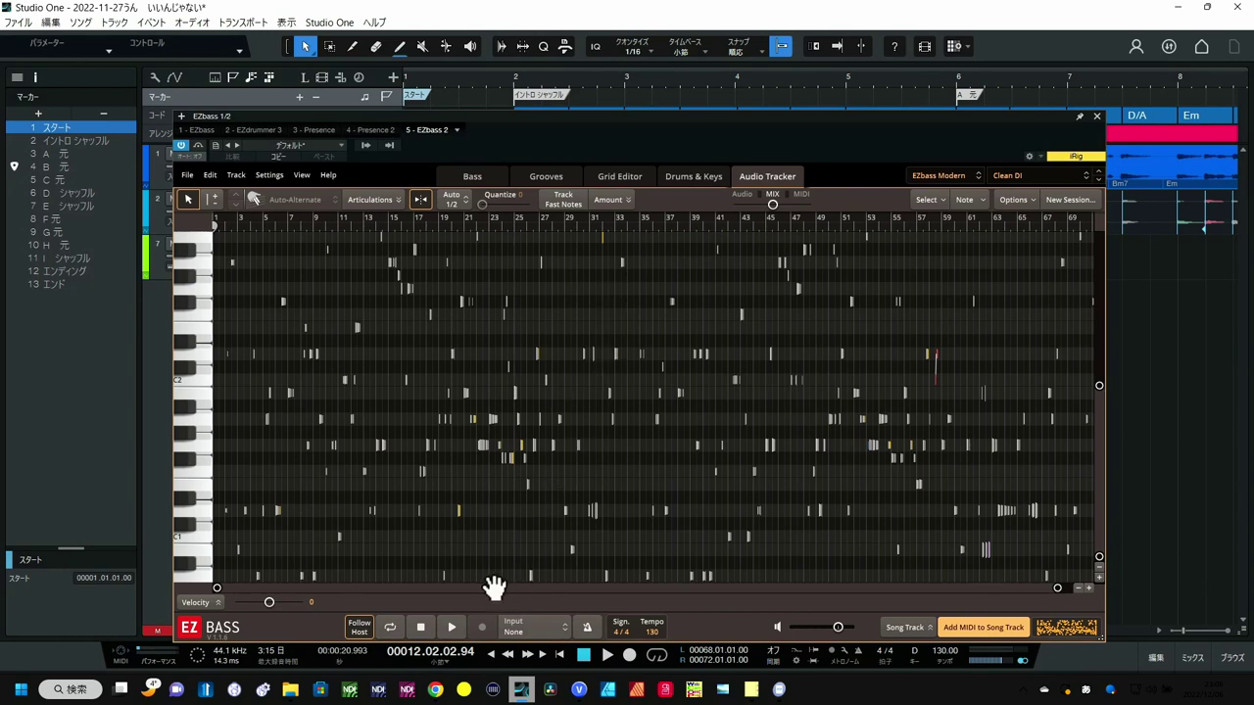
Step: Play the source audio with its tracked bass notes in the Audio Tracker, and stop the playback
{"action": "left_click", "coordinate": [453, 627]}
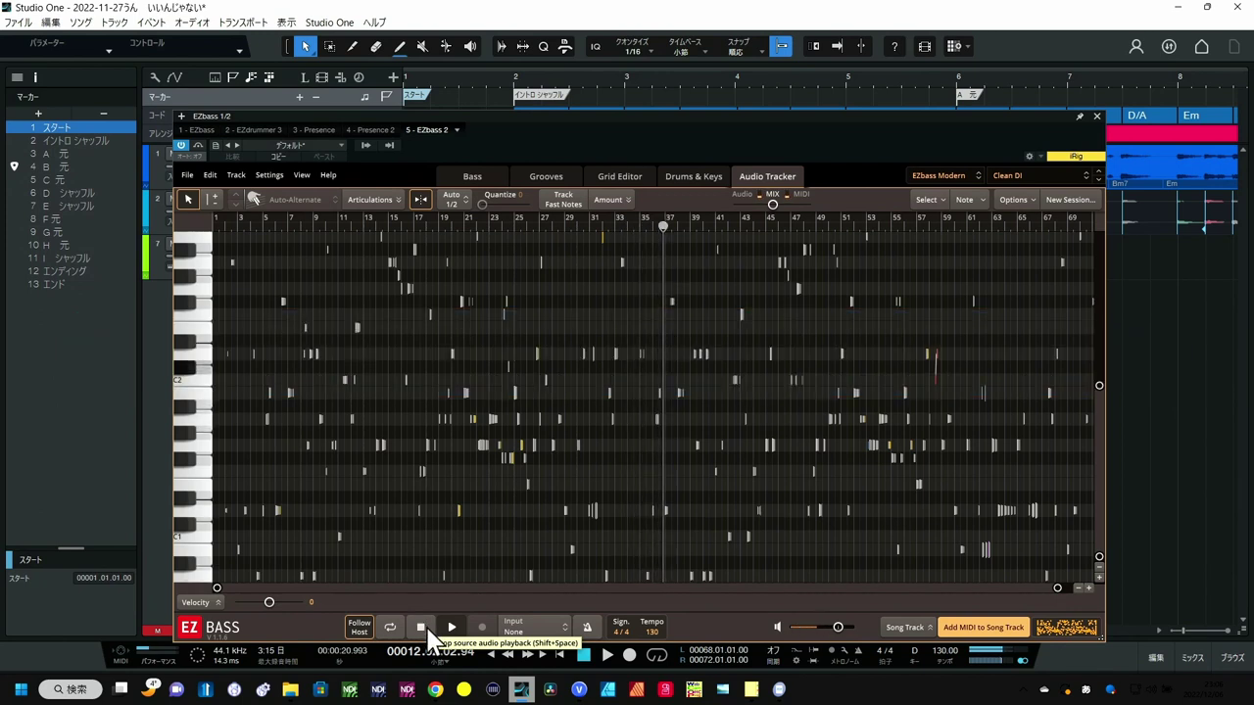
{"action": "left_click", "coordinate": [423, 628]}
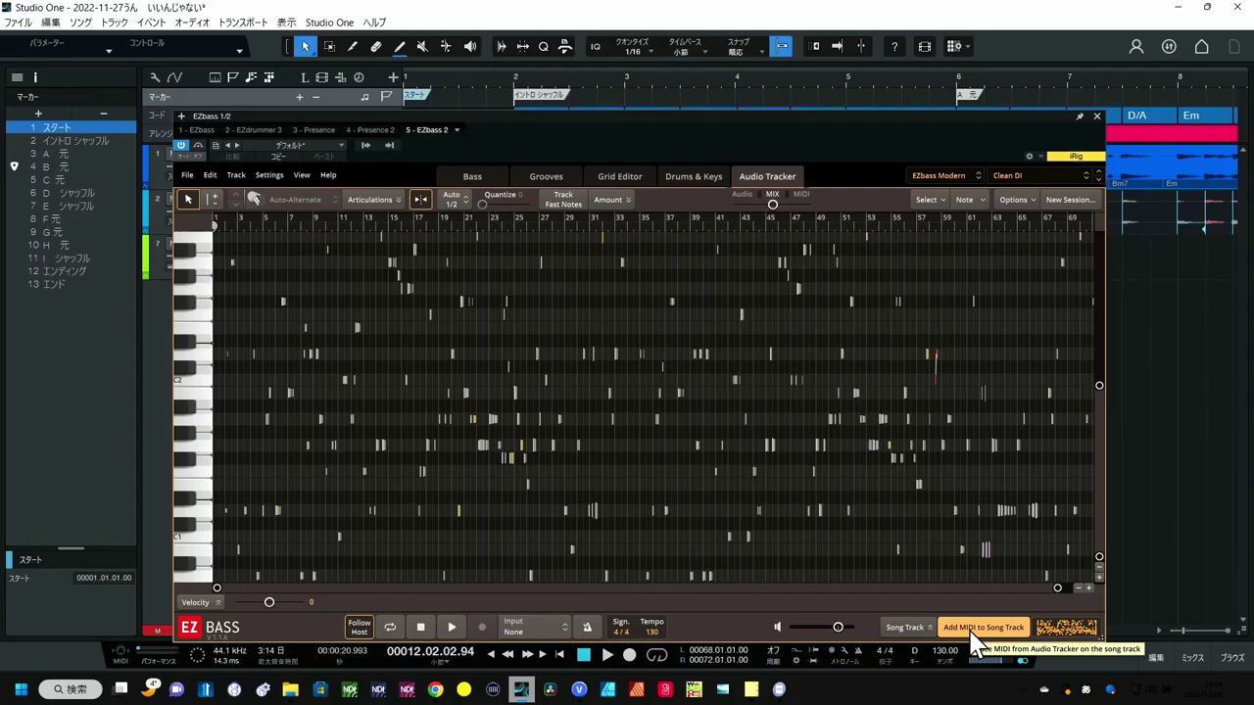
Step: Add the tracked MIDI to the song track and move its block to start at bar 1
{"action": "left_click", "coordinate": [974, 634]}
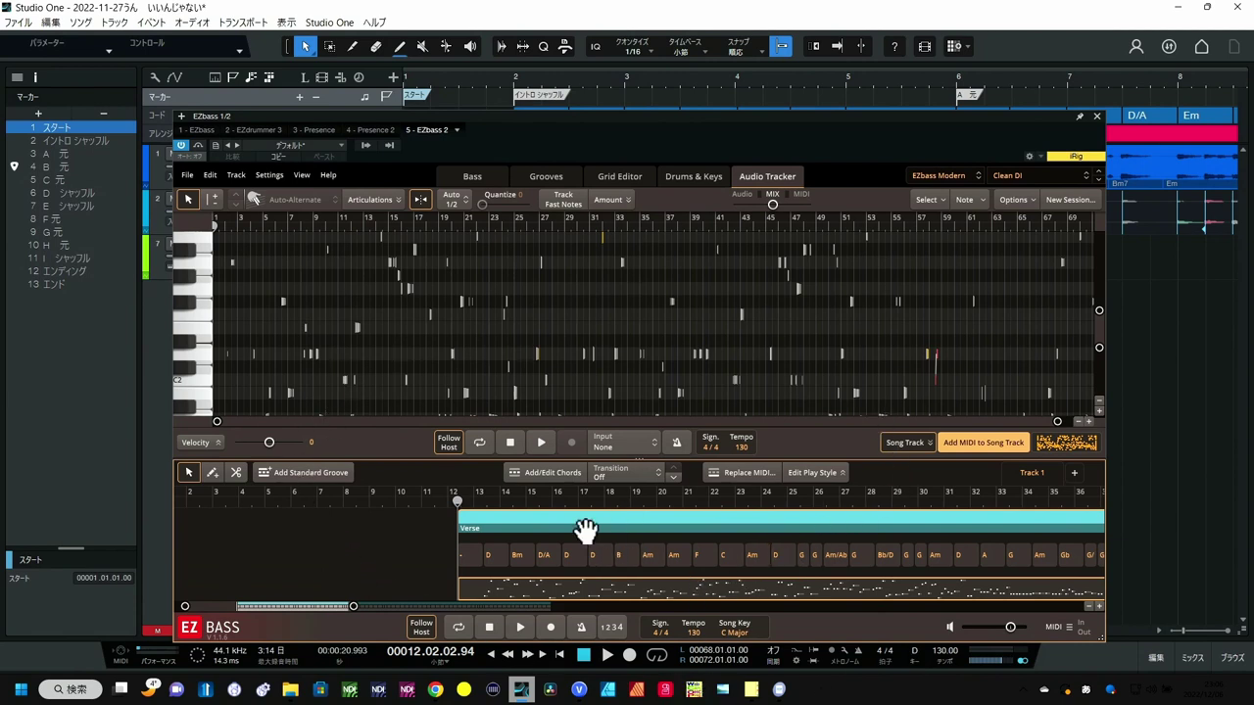
{"action": "left_click_drag", "start_coordinate": [581, 532], "coordinate": [281, 514]}
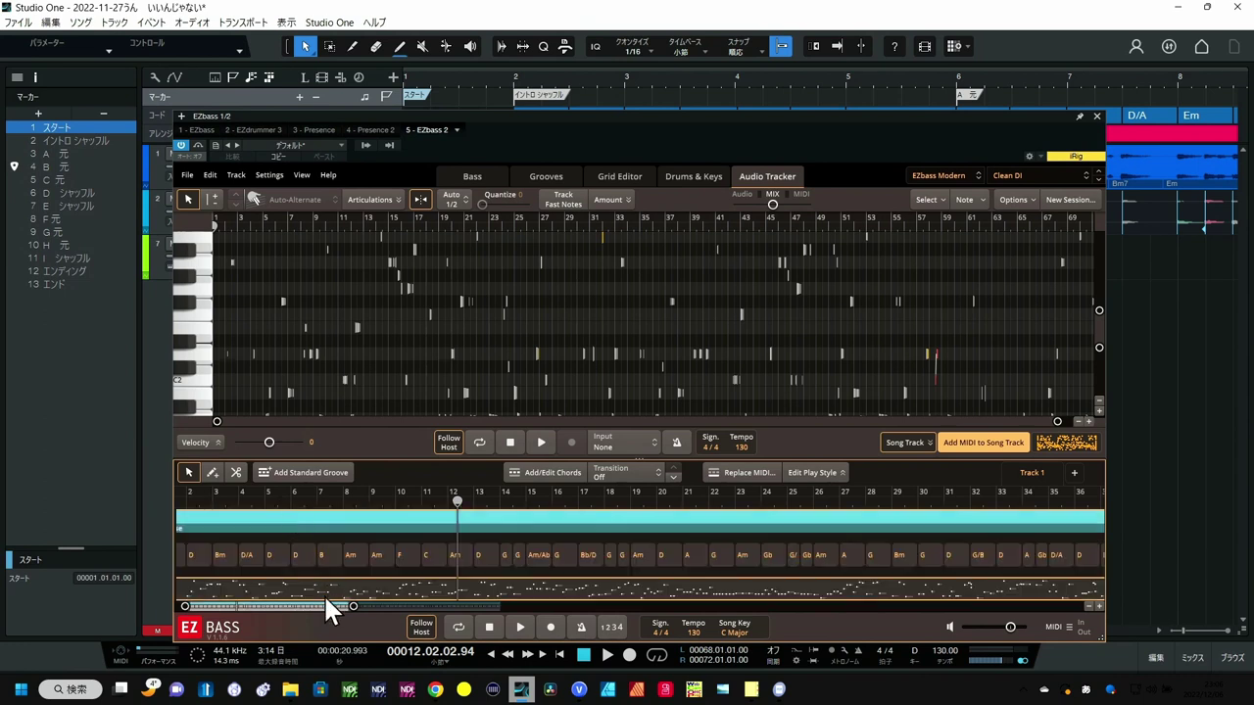
{"action": "left_click_drag", "start_coordinate": [313, 598], "coordinate": [306, 599]}
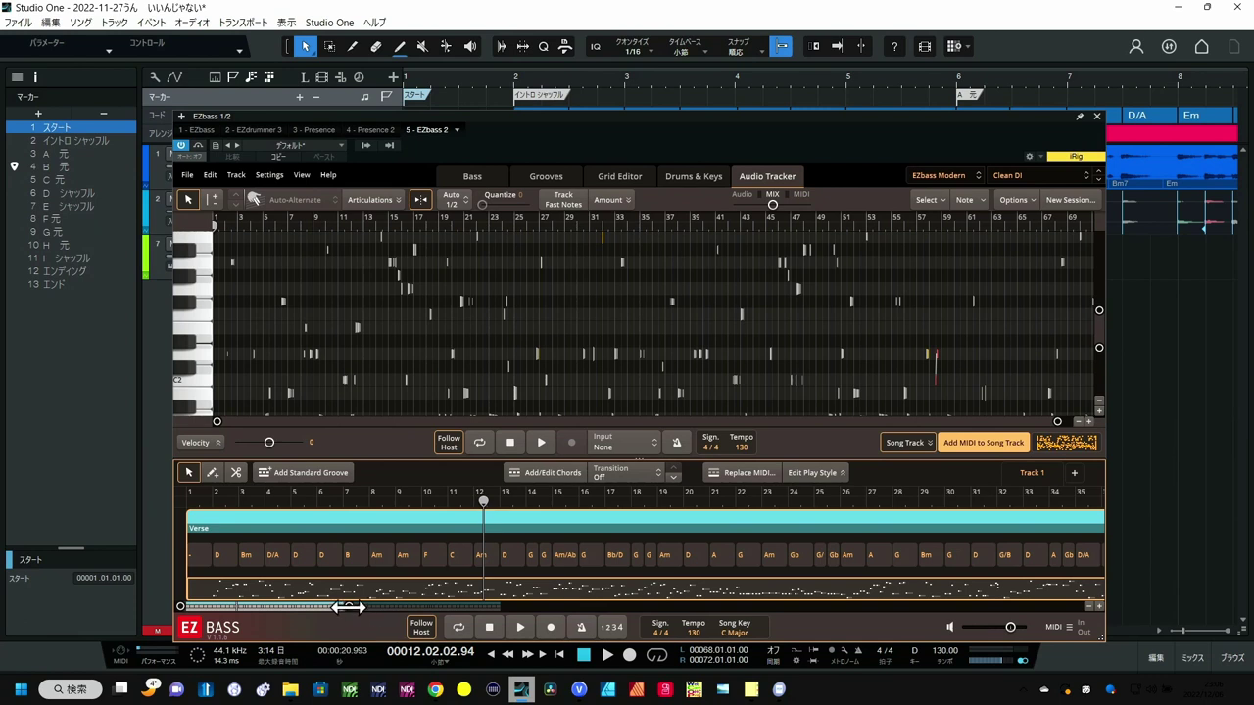
{"action": "left_click_drag", "start_coordinate": [349, 608], "coordinate": [542, 607]}
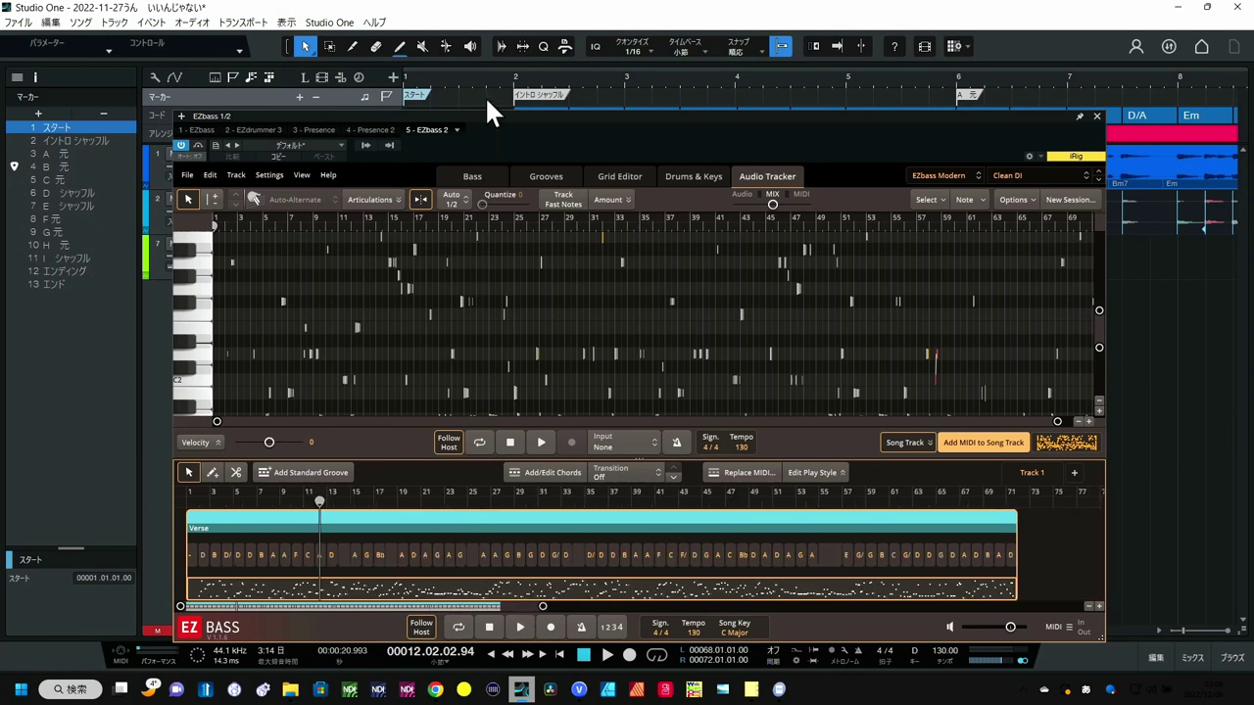
Step: Split the bass MIDI block at bar 2, where the intro section begins
{"action": "scroll", "coordinate": [484, 80], "scroll_direction": "down", "scroll_amount": 5}
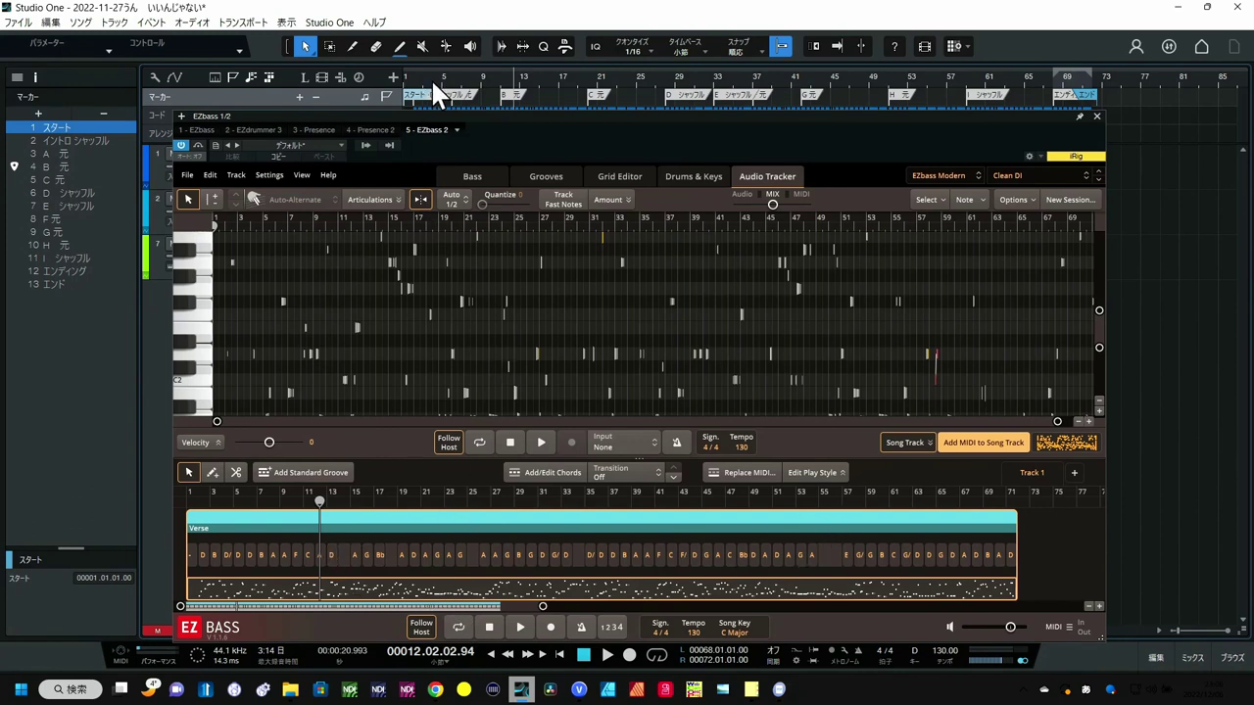
{"action": "scroll", "coordinate": [431, 78], "scroll_direction": "up", "scroll_amount": 3}
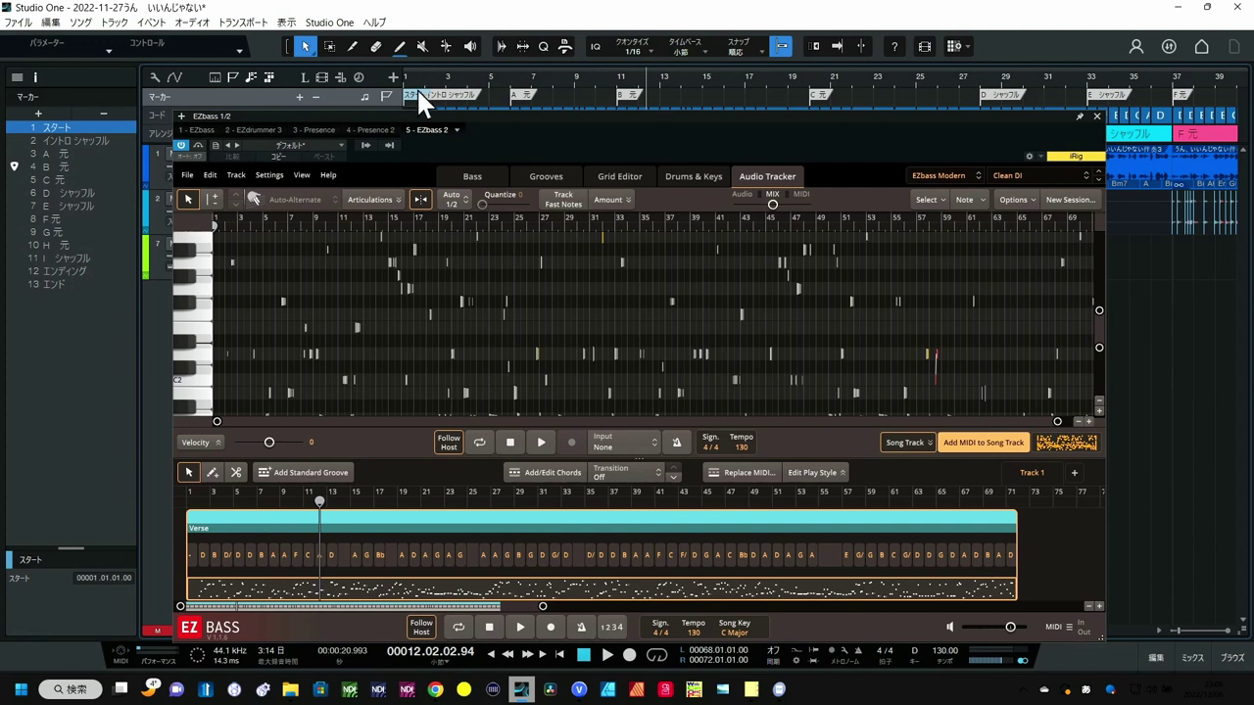
{"action": "left_click_drag", "start_coordinate": [543, 606], "coordinate": [231, 604]}
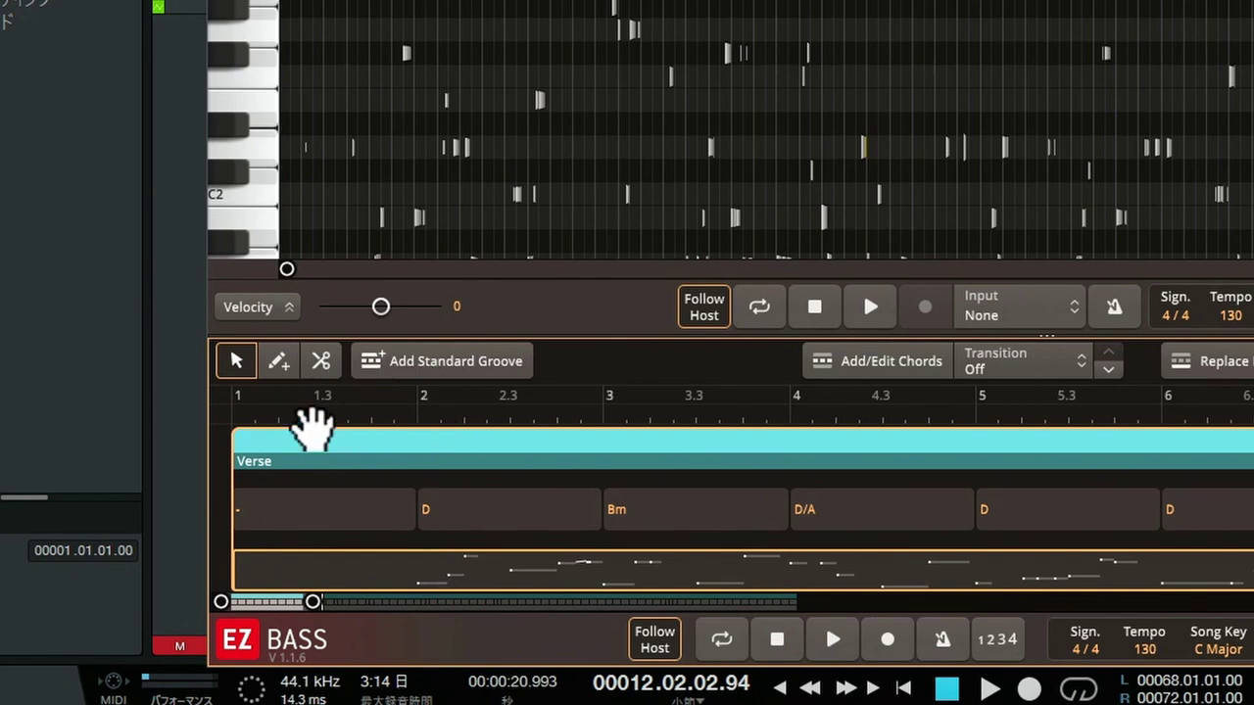
{"action": "left_click", "coordinate": [320, 360]}
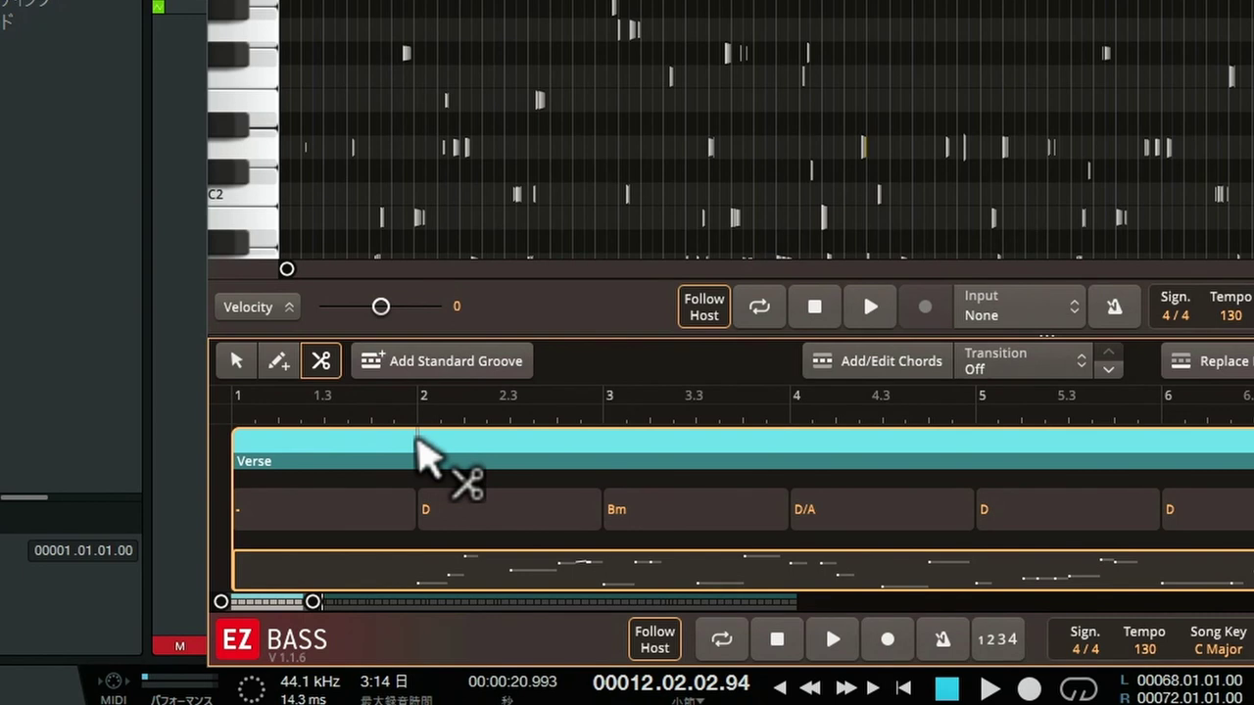
{"action": "left_click", "coordinate": [419, 451]}
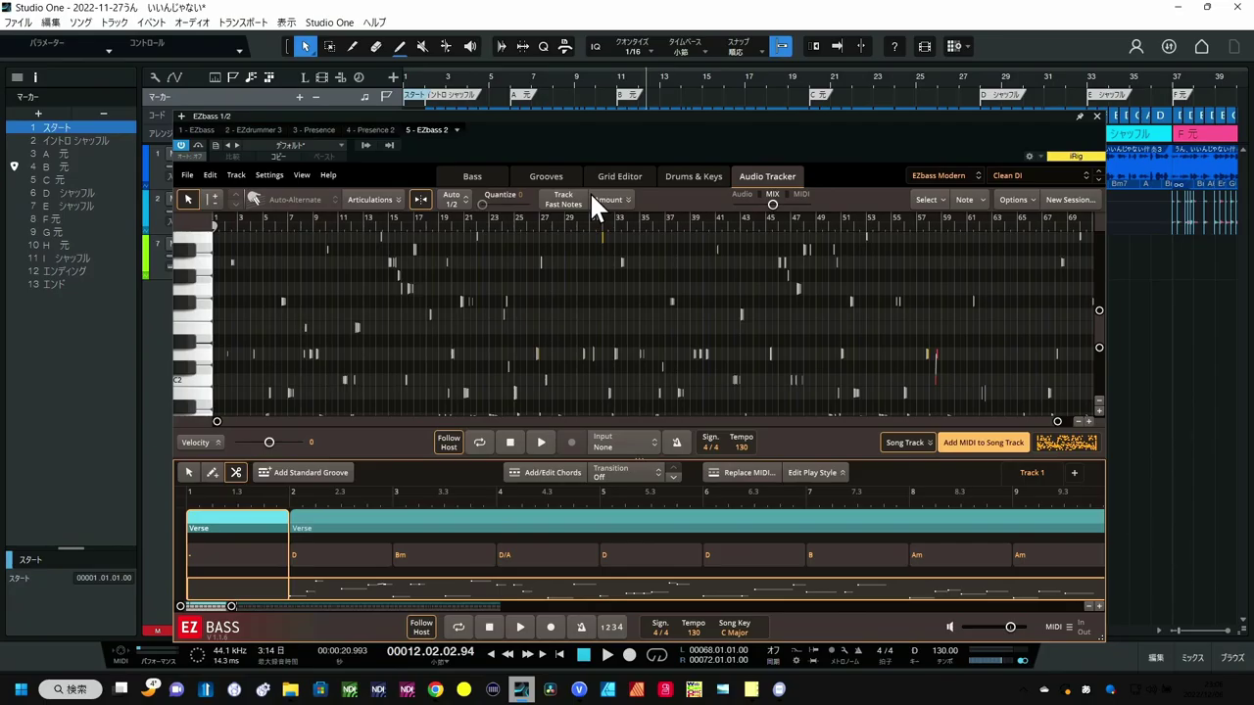
Step: Split the bass MIDI block at bars 6, 11 and 20, matching the A, B and C section markers
{"action": "left_click", "coordinate": [511, 78]}
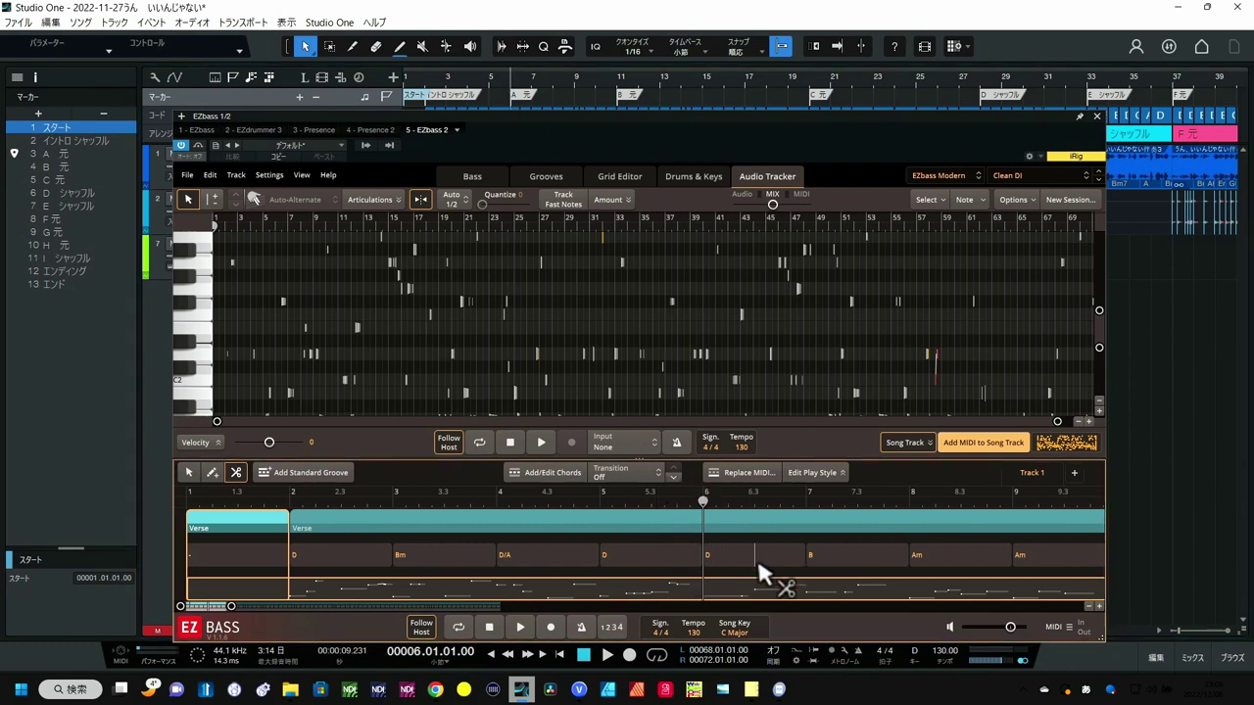
{"action": "left_click", "coordinate": [705, 534]}
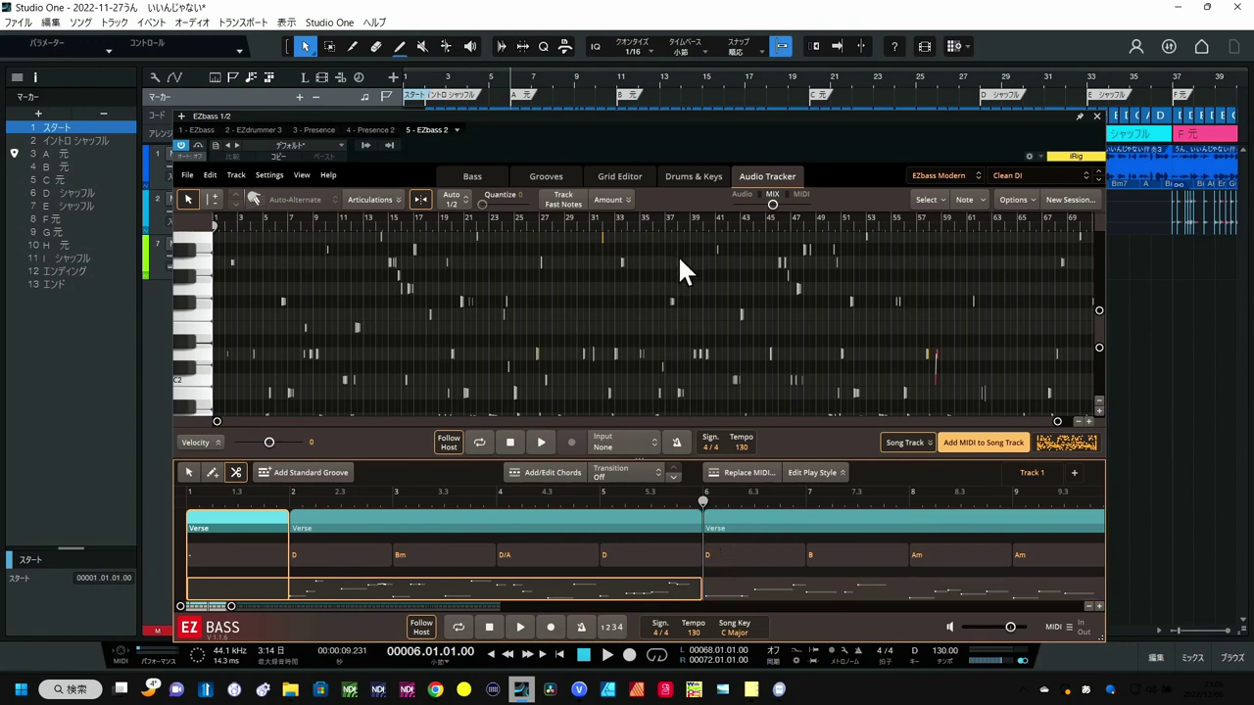
{"action": "left_click", "coordinate": [615, 78]}
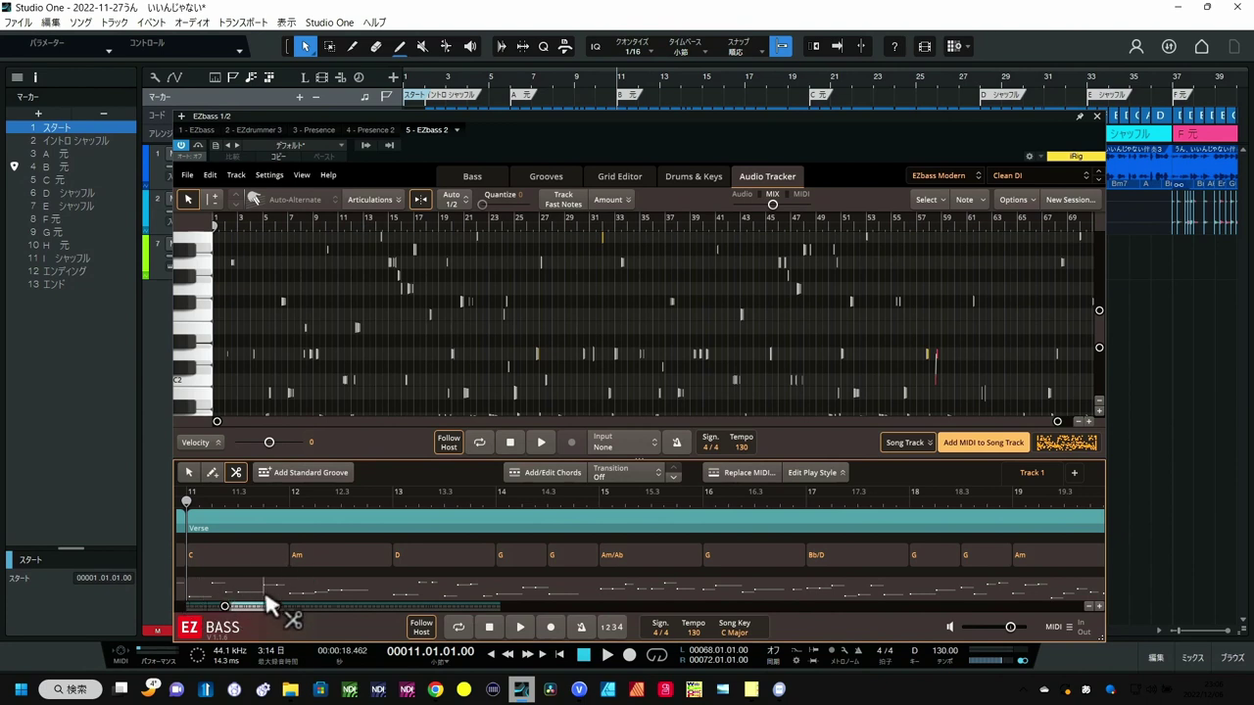
{"action": "left_click", "coordinate": [813, 88]}
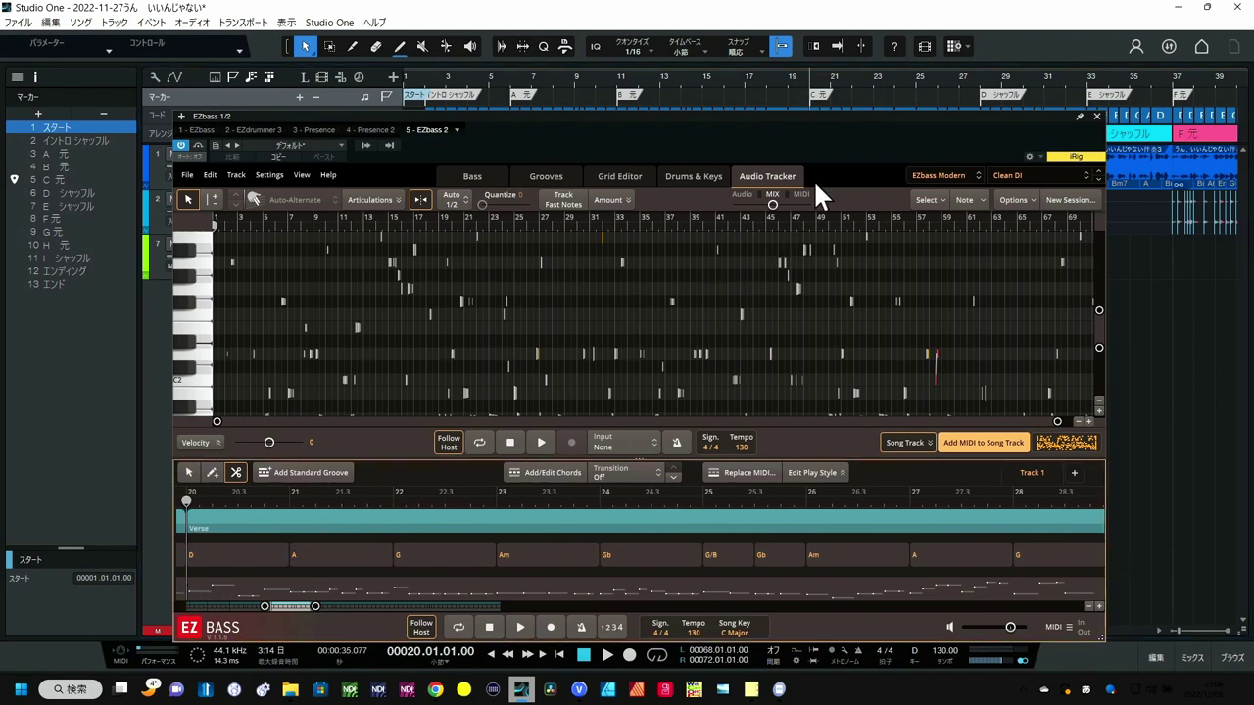
Step: Split the bass MIDI block at bar 28, the D section marker, and at the remaining section markers up to bar 68
{"action": "left_click", "coordinate": [975, 76]}
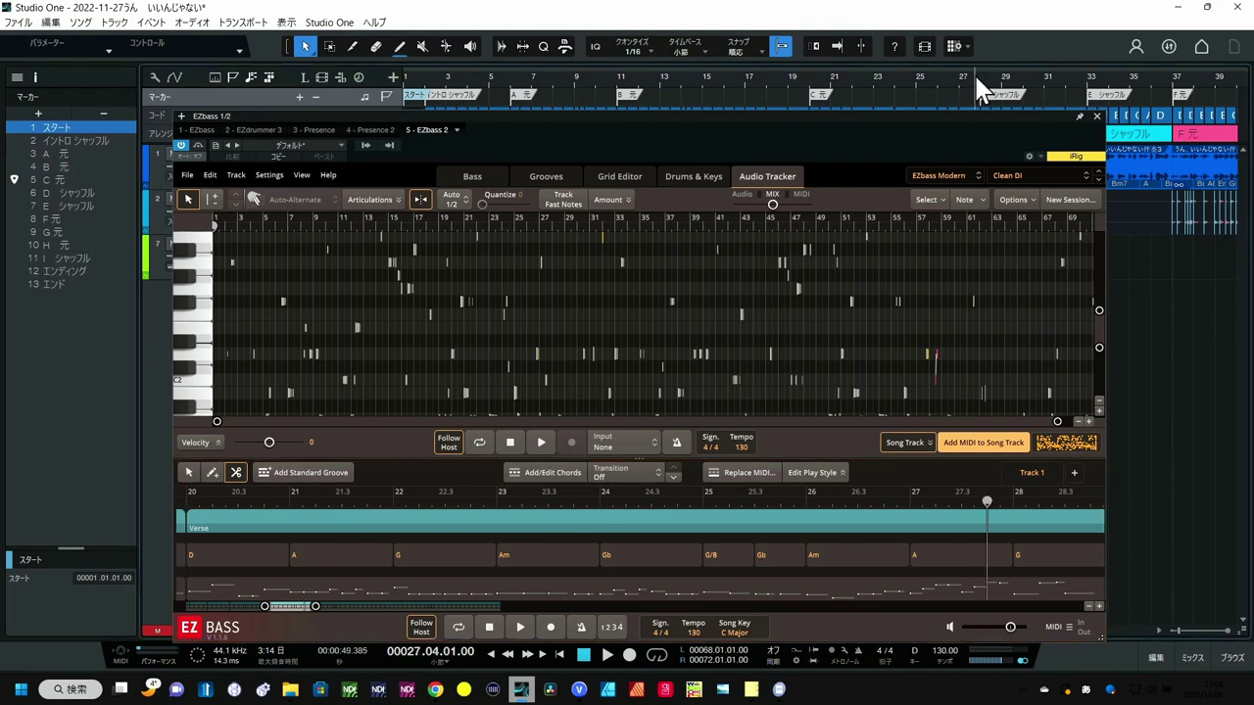
{"action": "left_click", "coordinate": [978, 78]}
{"action": "left_click", "coordinate": [1016, 519]}
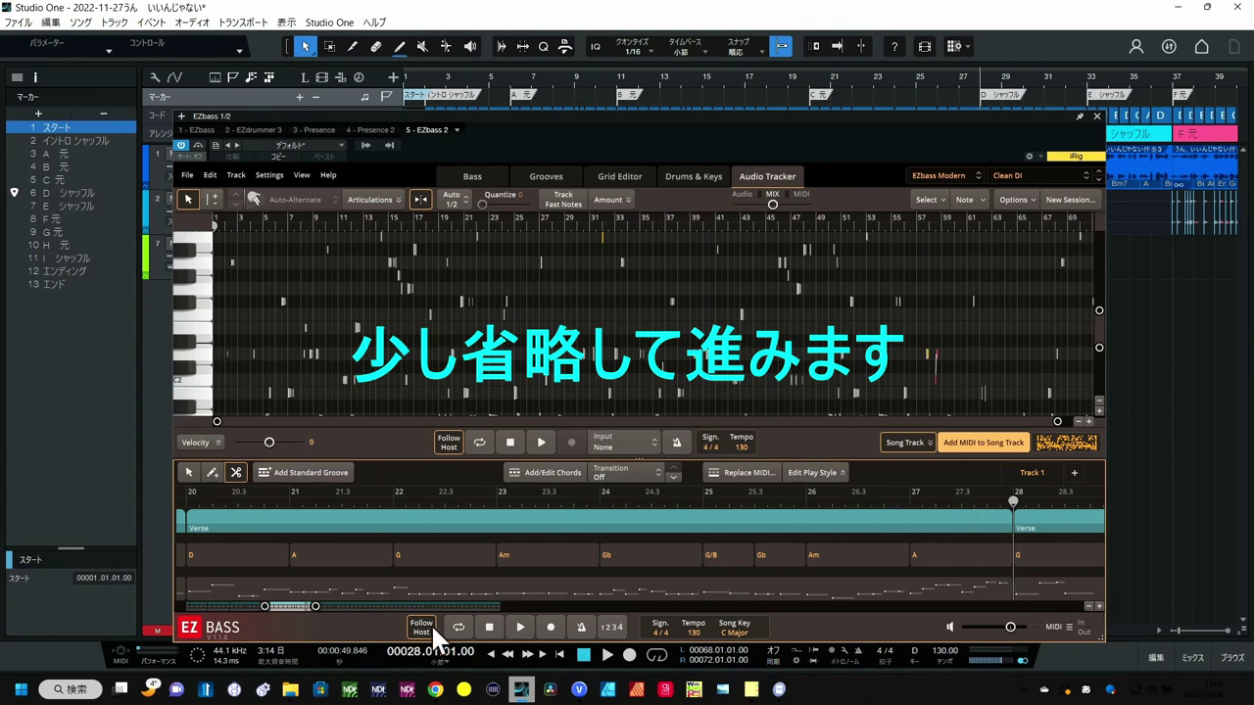
{"action": "left_click_drag", "start_coordinate": [319, 607], "coordinate": [361, 606]}
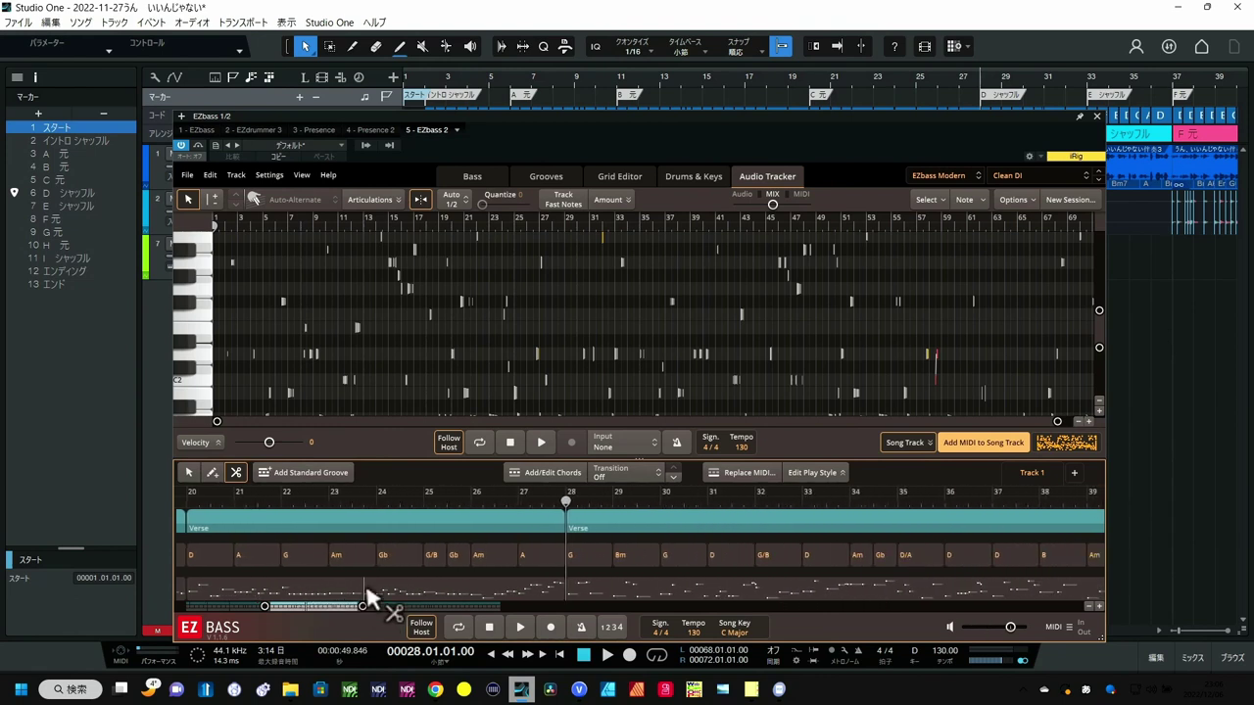
{"action": "left_click", "coordinate": [1092, 86]}
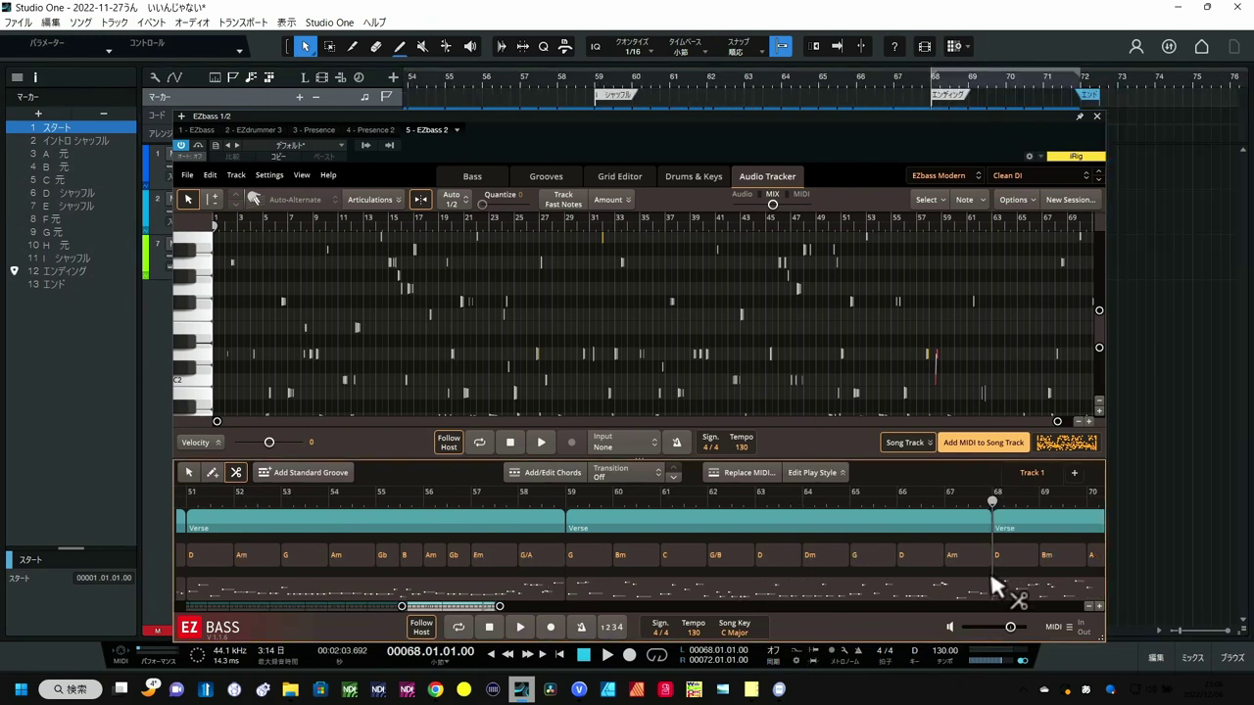
Step: Delete the short MIDI block at bar 1, before the intro block that starts at bar 2
{"action": "left_click", "coordinate": [234, 471]}
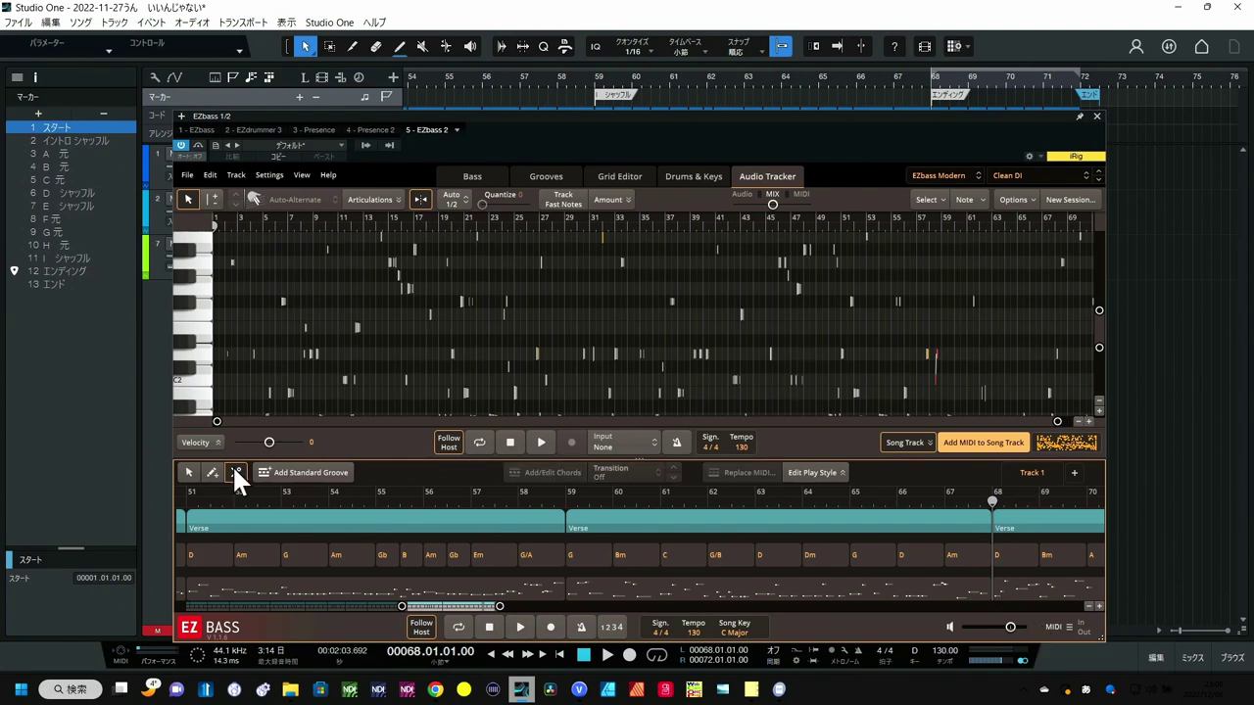
{"action": "left_click", "coordinate": [193, 471]}
{"action": "left_click_drag", "start_coordinate": [501, 604], "coordinate": [637, 600]}
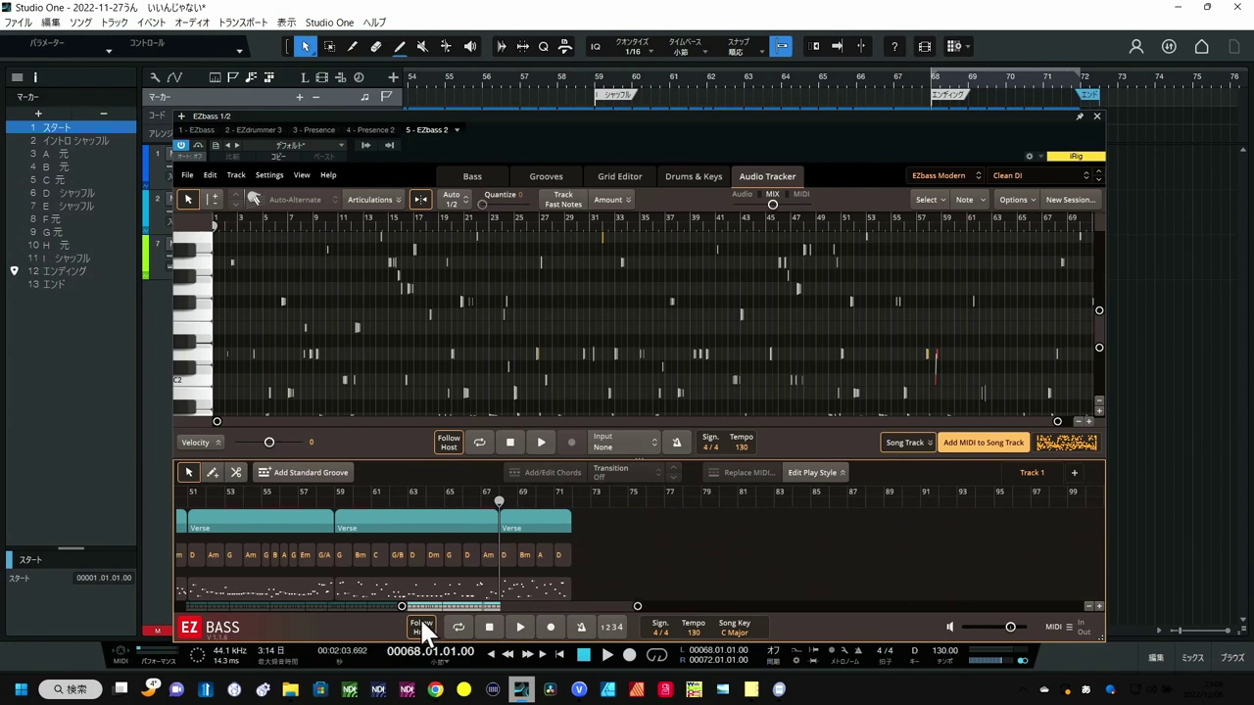
{"action": "left_click_drag", "start_coordinate": [399, 606], "coordinate": [150, 605]}
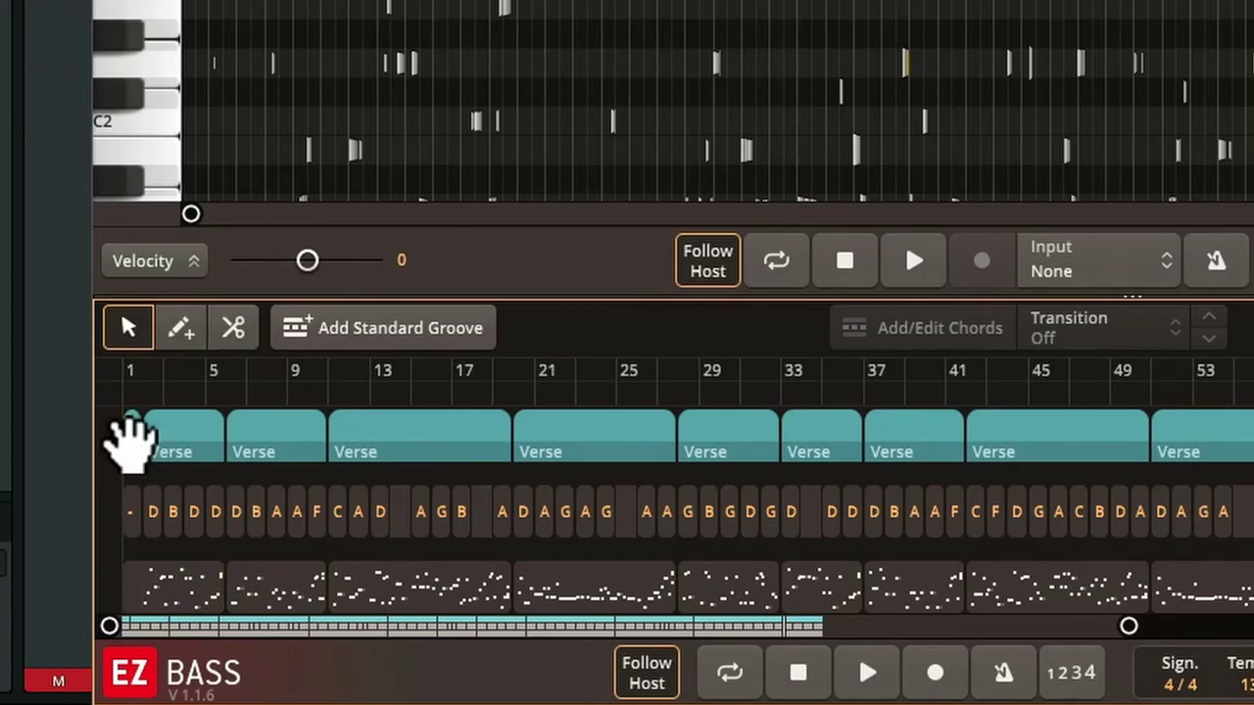
{"action": "left_click", "coordinate": [132, 439]}
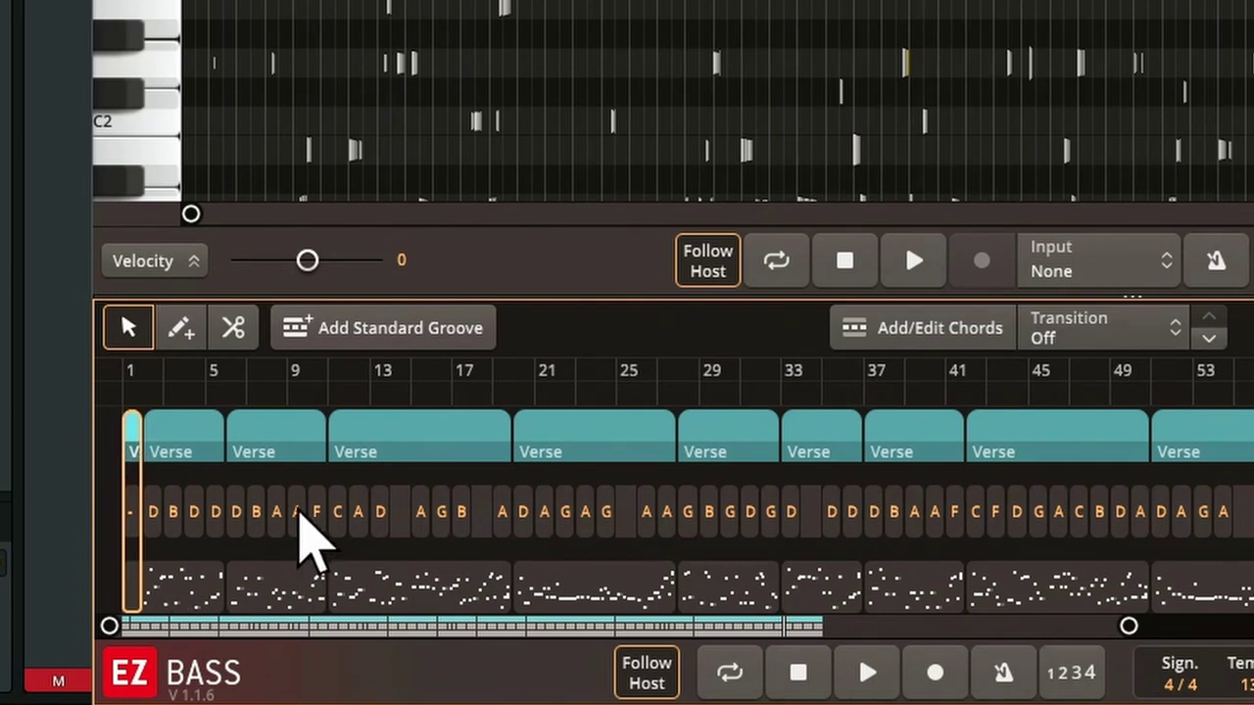
{"action": "key", "text": "Delete"}
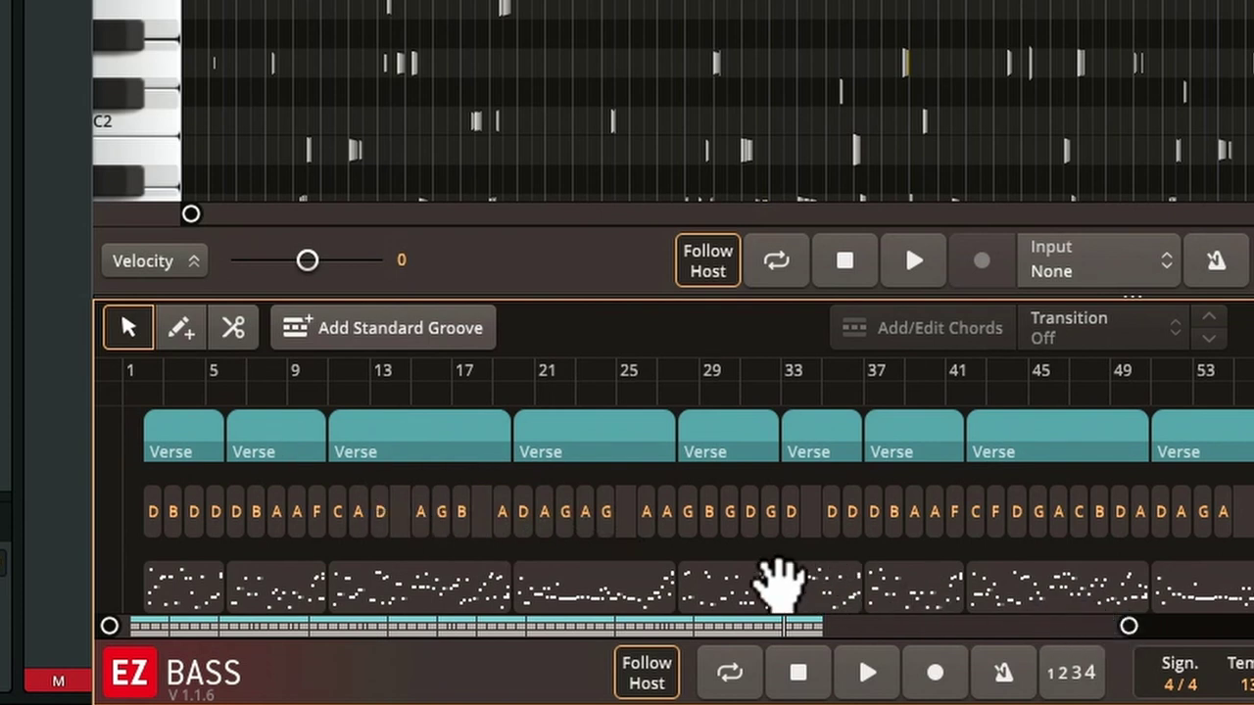
Step: Set the Audio Tracker grid to 1/16 and check the timing of the tracked bass note in bar 3 against it
{"action": "left_click_drag", "start_coordinate": [1131, 631], "coordinate": [256, 651]}
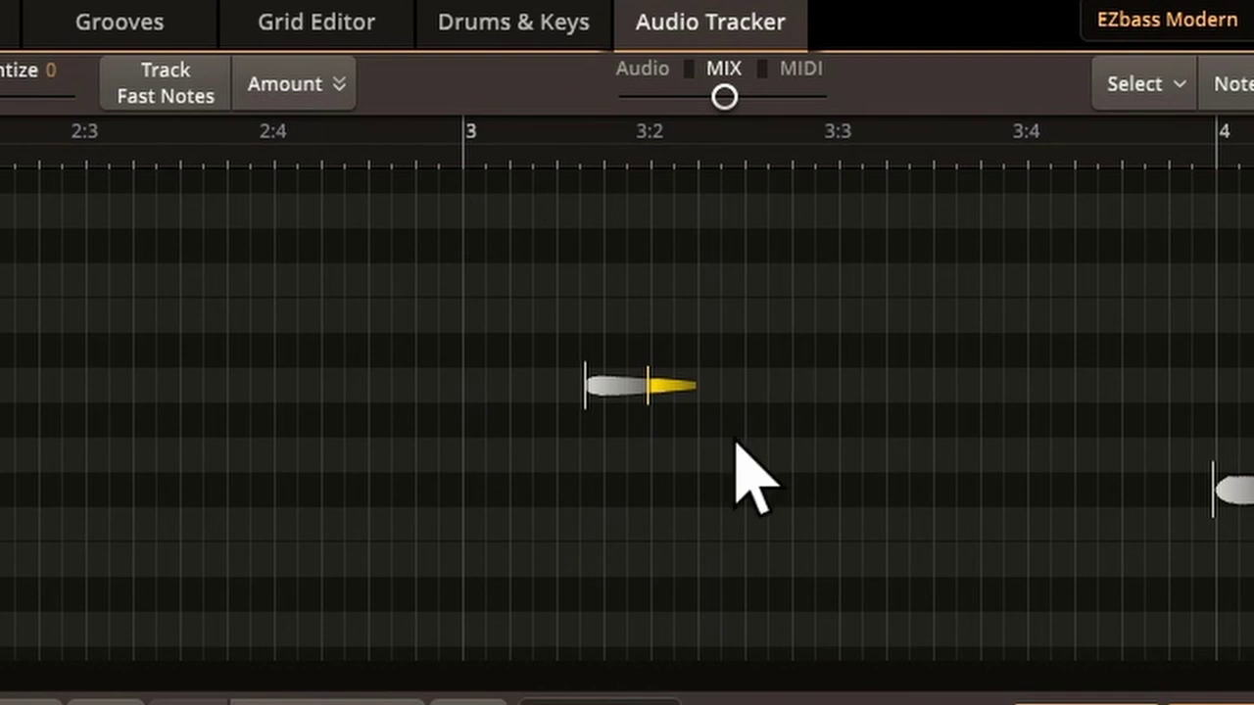
{"action": "left_click", "coordinate": [211, 83]}
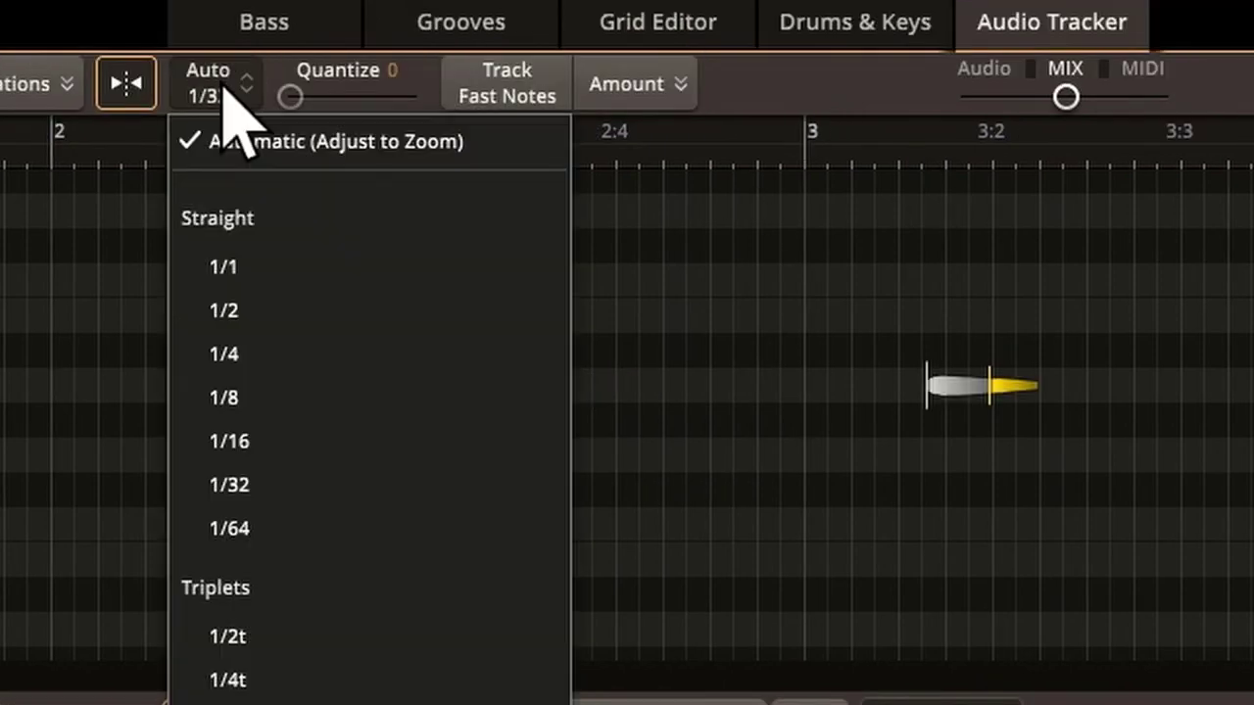
{"action": "left_click", "coordinate": [224, 441]}
{"action": "left_click", "coordinate": [921, 147]}
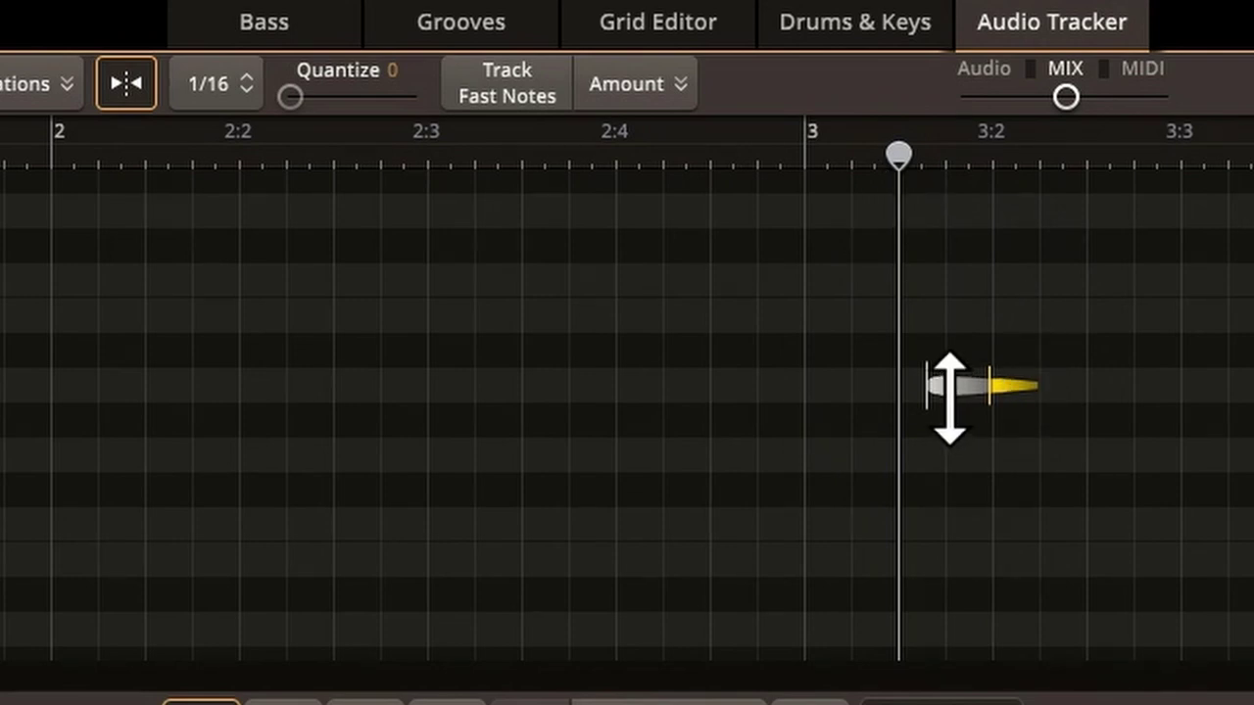
Step: Set the Audio Tracker grid to 1/8t and check the timing of the tracked notes in bars 3 and 5
{"action": "left_click", "coordinate": [240, 84]}
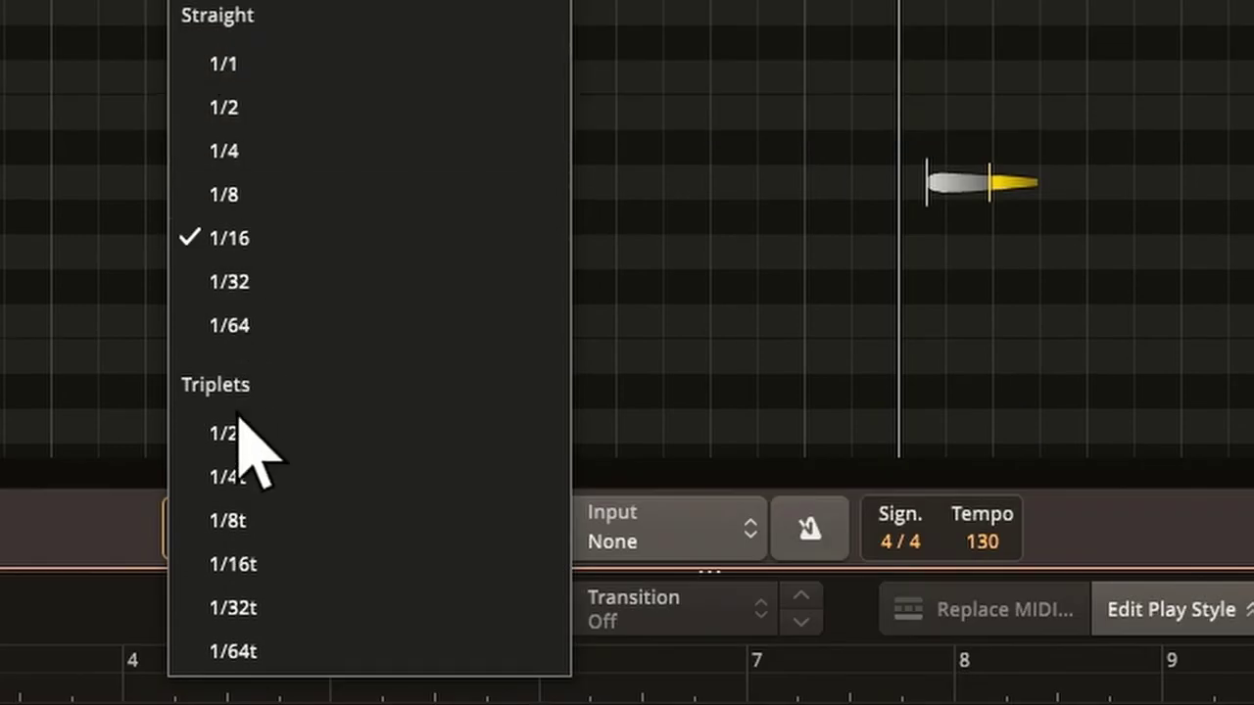
{"action": "left_click", "coordinate": [253, 519]}
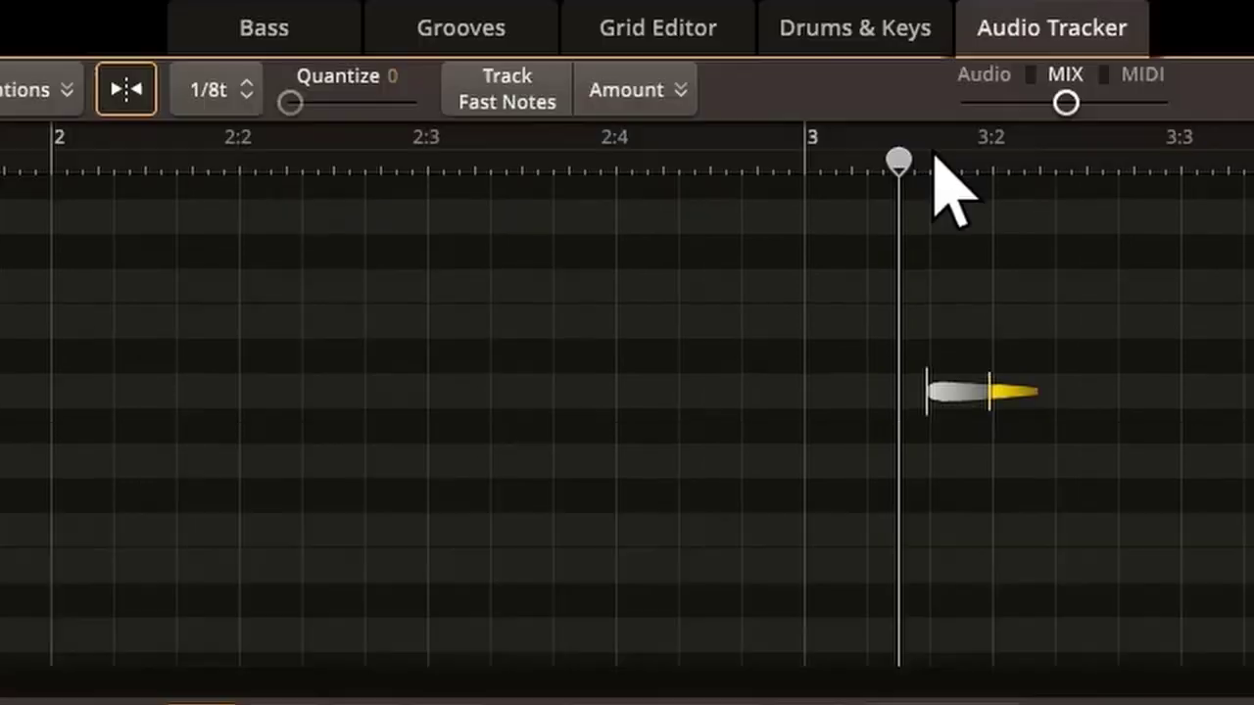
{"action": "left_click", "coordinate": [933, 162]}
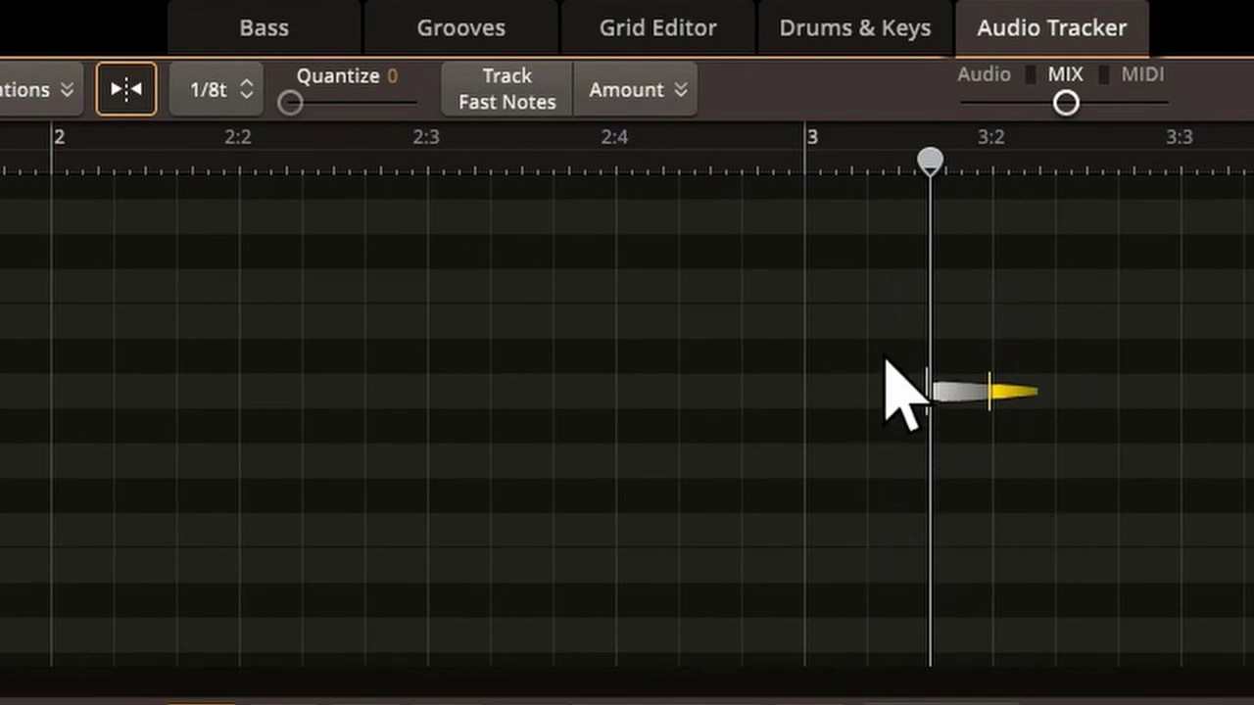
{"action": "left_click", "coordinate": [1119, 161]}
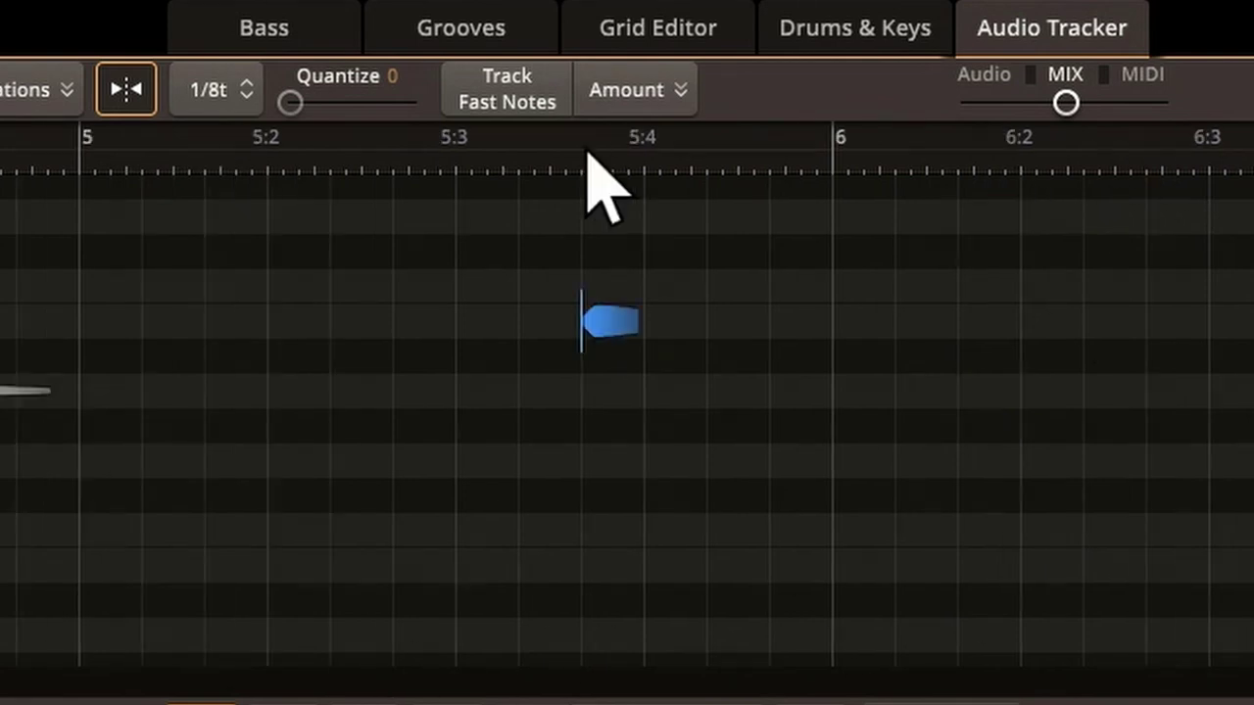
{"action": "left_click", "coordinate": [582, 157]}
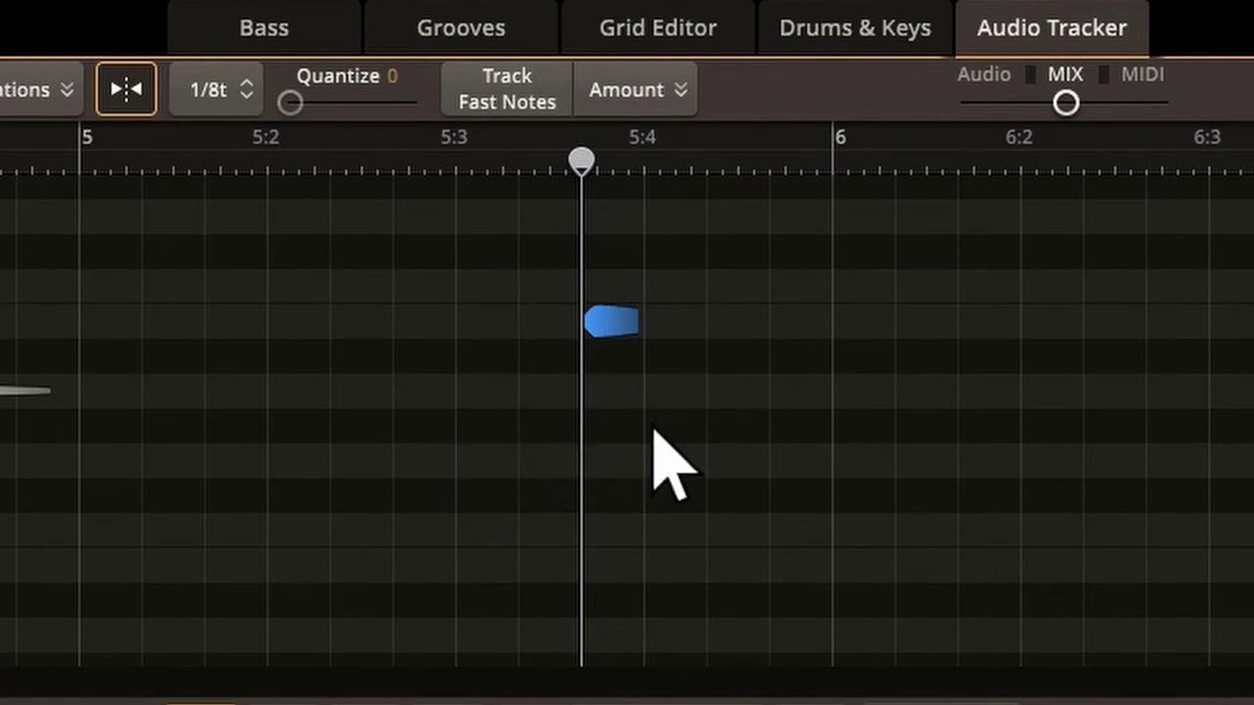
{"action": "scroll", "coordinate": [637, 453], "scroll_direction": "down", "scroll_amount": 2}
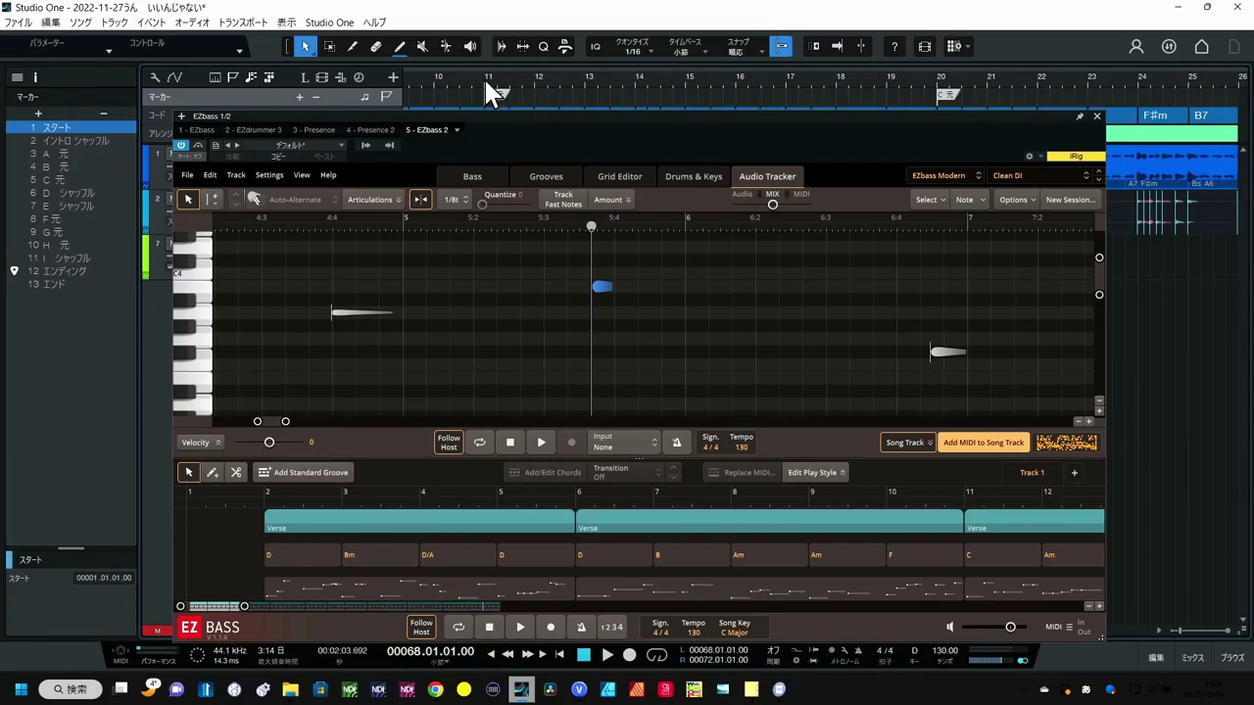
Step: Check the tracked note on beat 4 of bar 11 against the 1/8t grid and against a straight 1/8 grid
{"action": "left_click", "coordinate": [487, 82]}
{"action": "left_click_drag", "start_coordinate": [271, 425], "coordinate": [346, 425]}
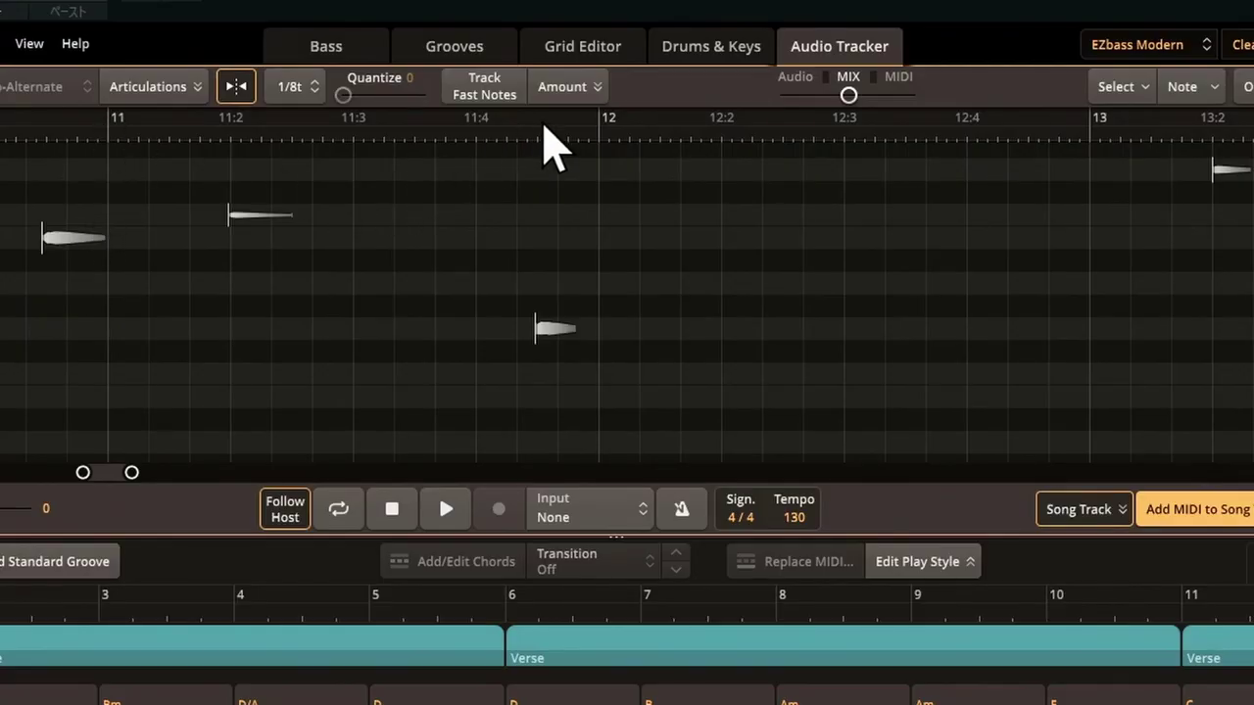
{"action": "left_click", "coordinate": [519, 135]}
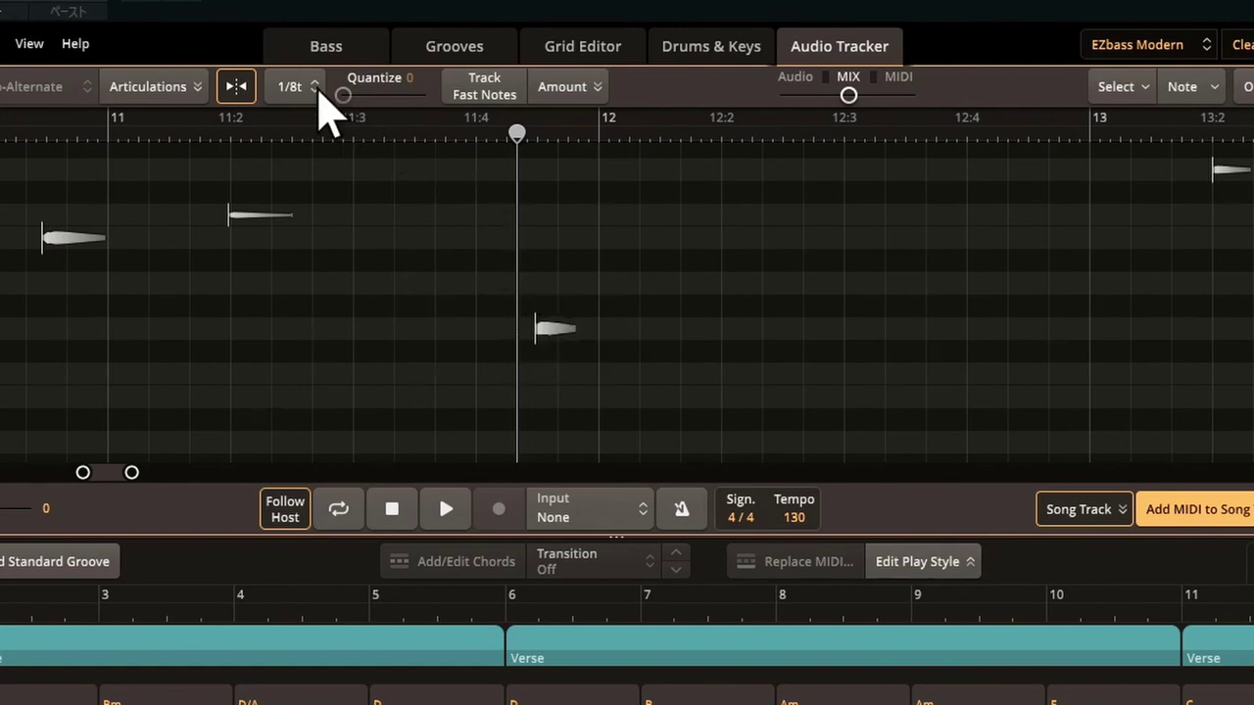
{"action": "left_click", "coordinate": [313, 86]}
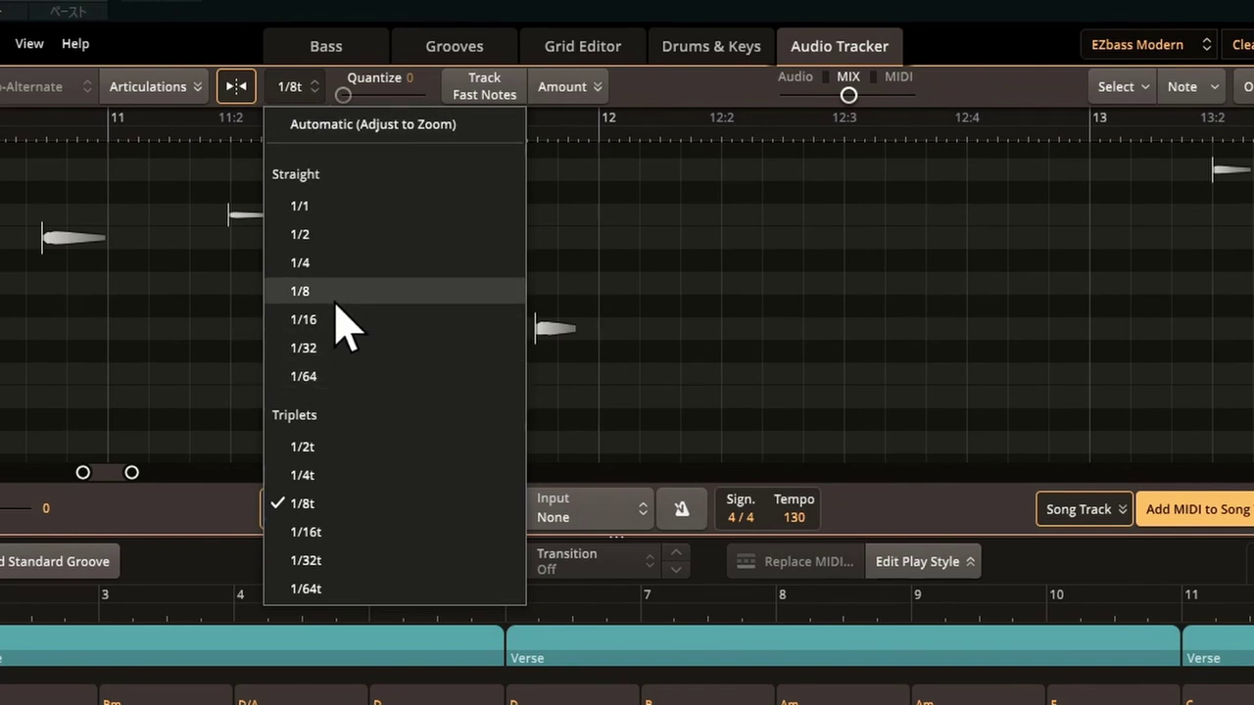
{"action": "left_click", "coordinate": [299, 291]}
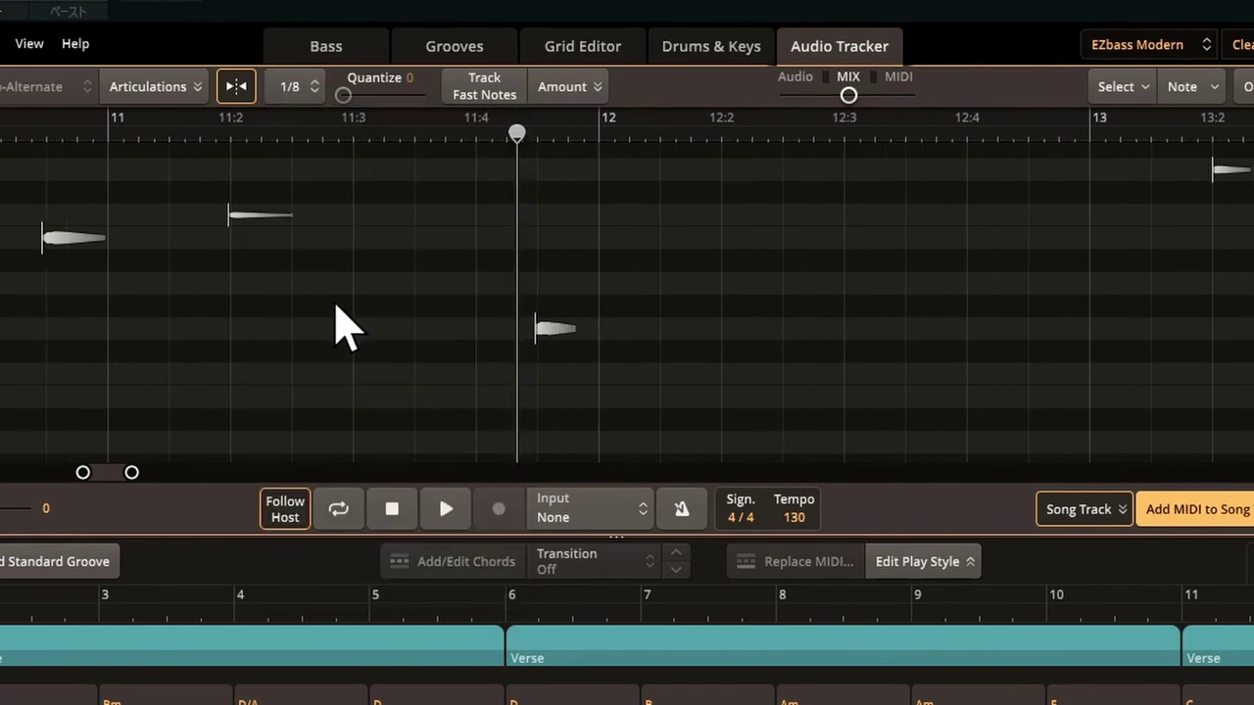
{"action": "left_click", "coordinate": [536, 133]}
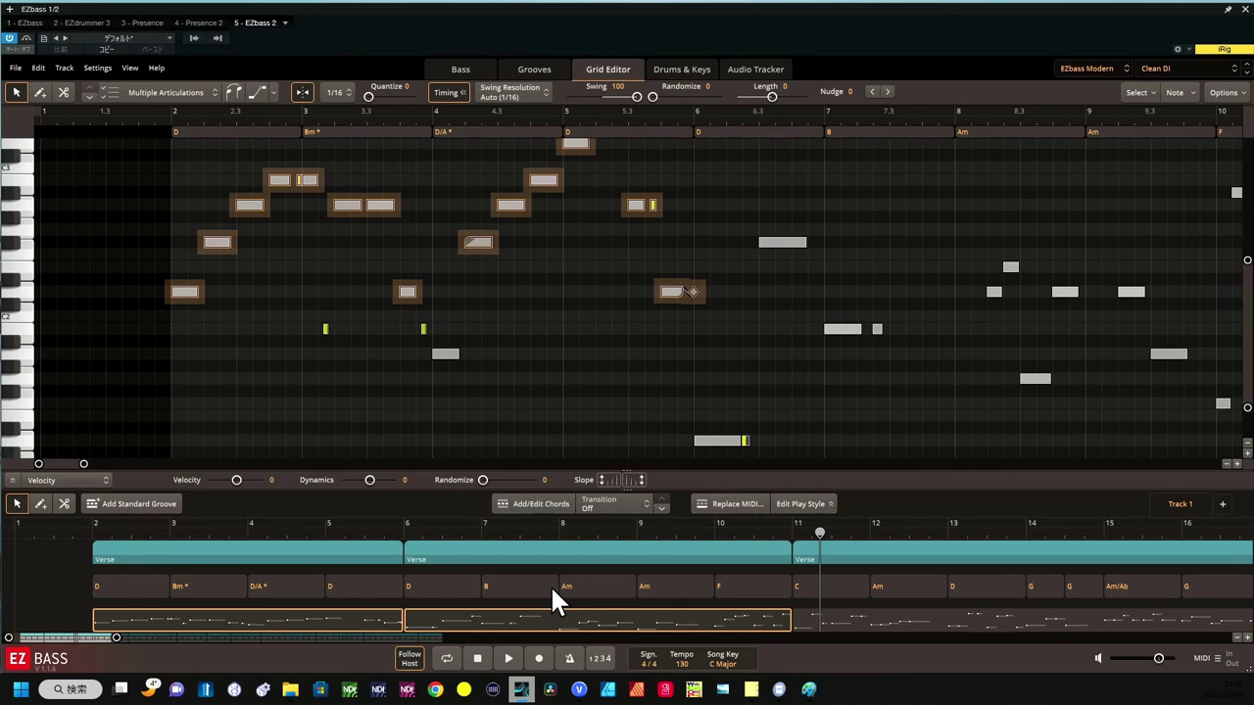
Step: Change the song part type of the block covering bars 2 to 5 to Ending
{"action": "right_click", "coordinate": [237, 560]}
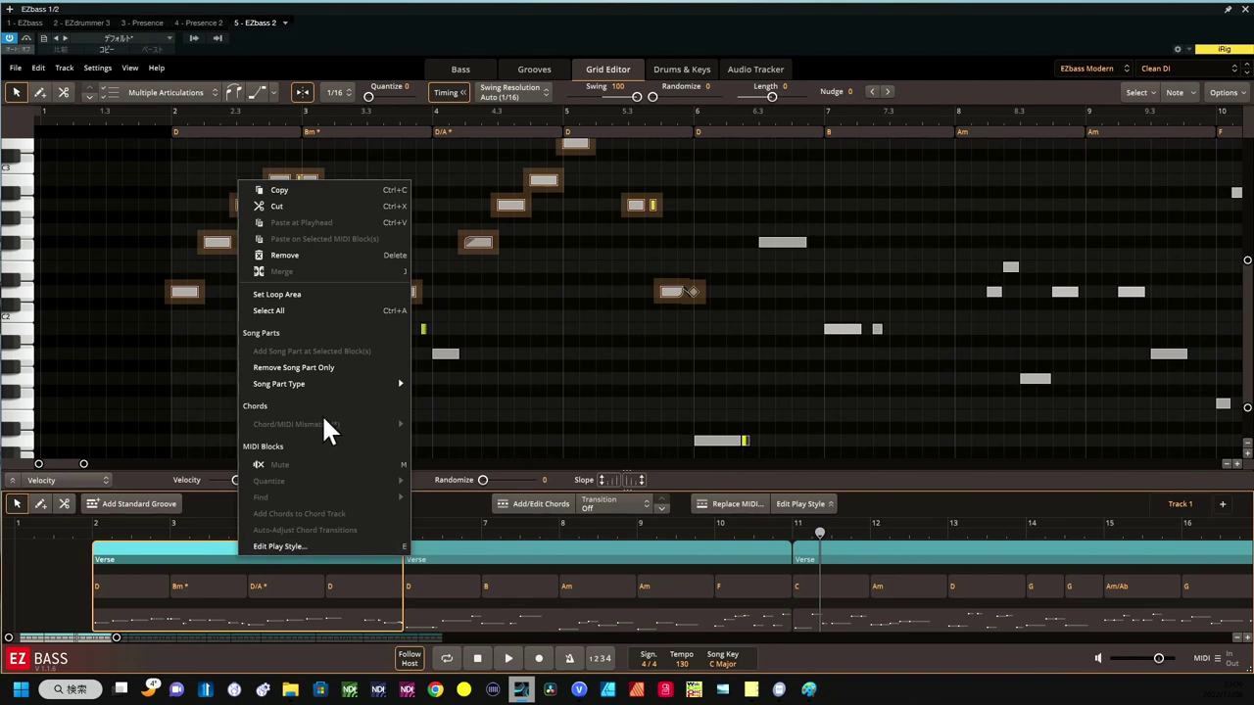
{"action": "left_click", "coordinate": [445, 465]}
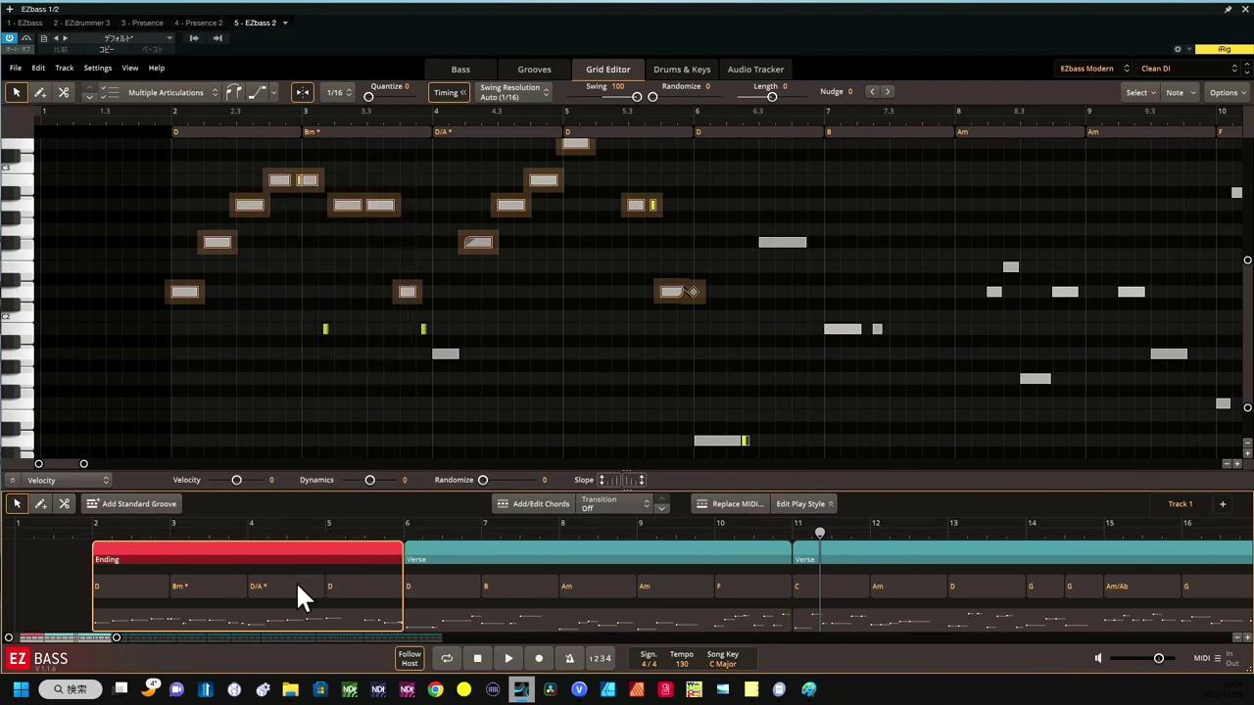
{"action": "left_click", "coordinate": [474, 556]}
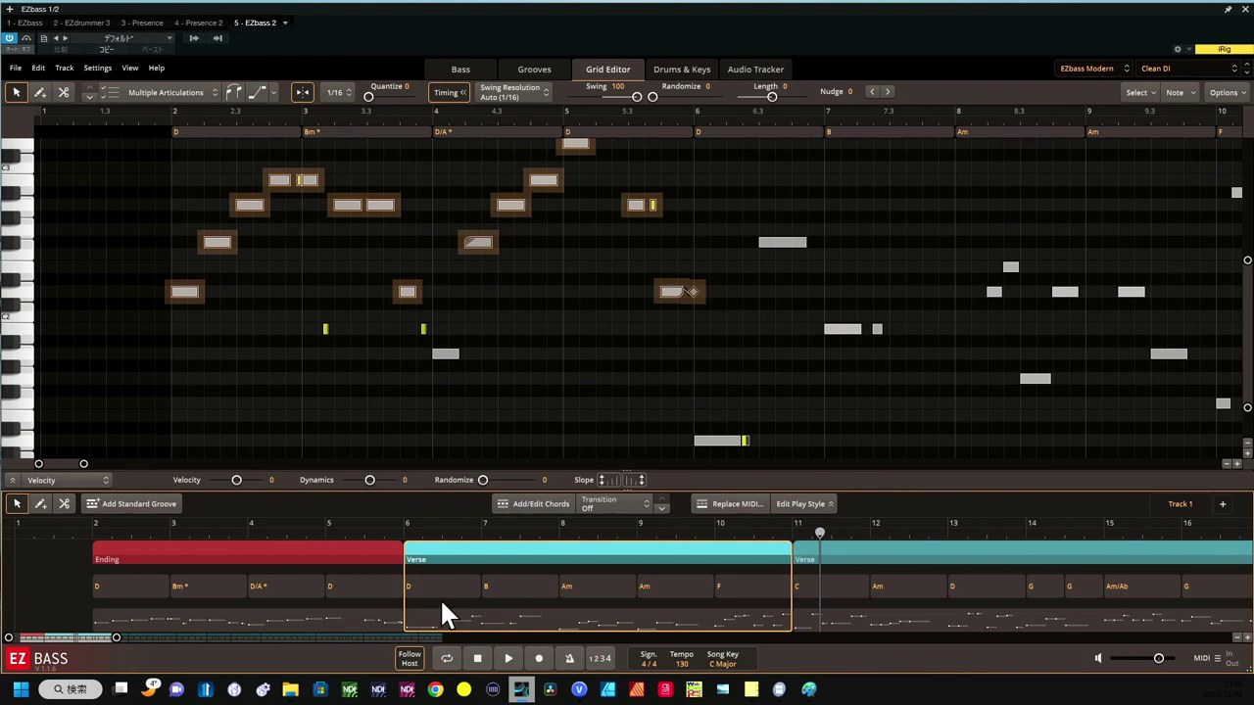
{"action": "left_click", "coordinate": [349, 555]}
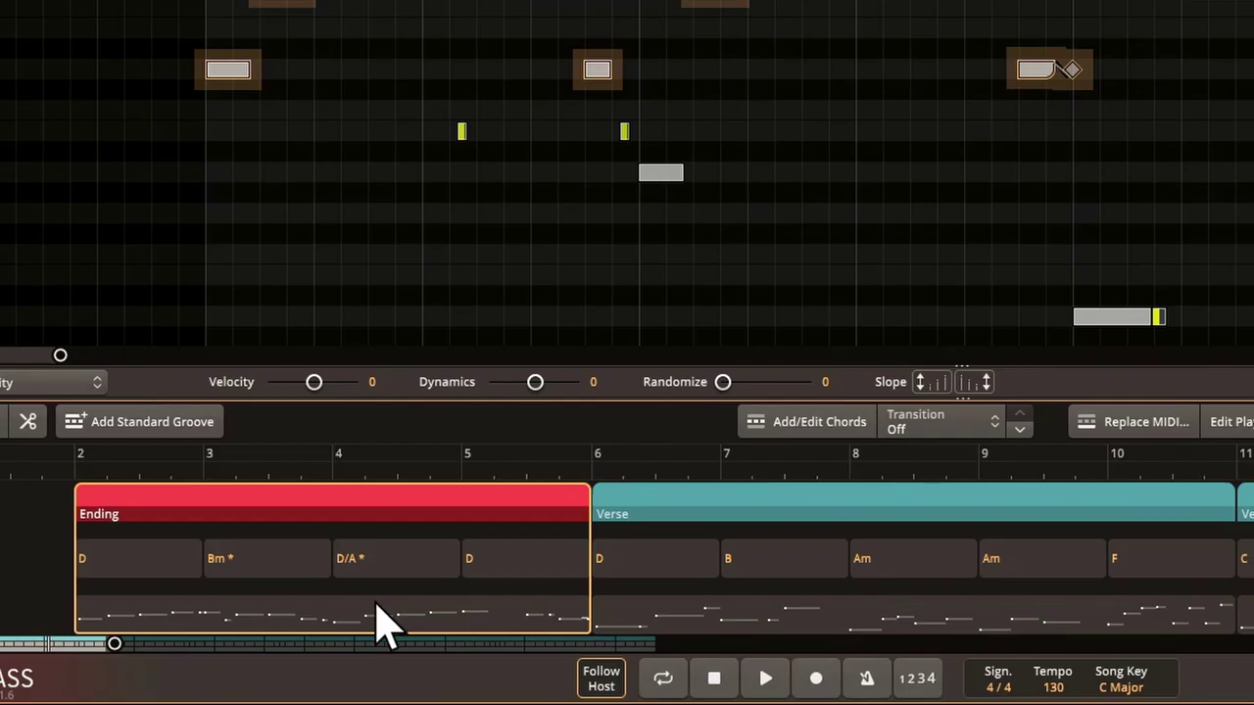
Step: Search for grooves similar to the MIDI block in bars 2 to 5 and replace its MIDI with Variation 02 from Walking 120 BPM
{"action": "right_click", "coordinate": [274, 612]}
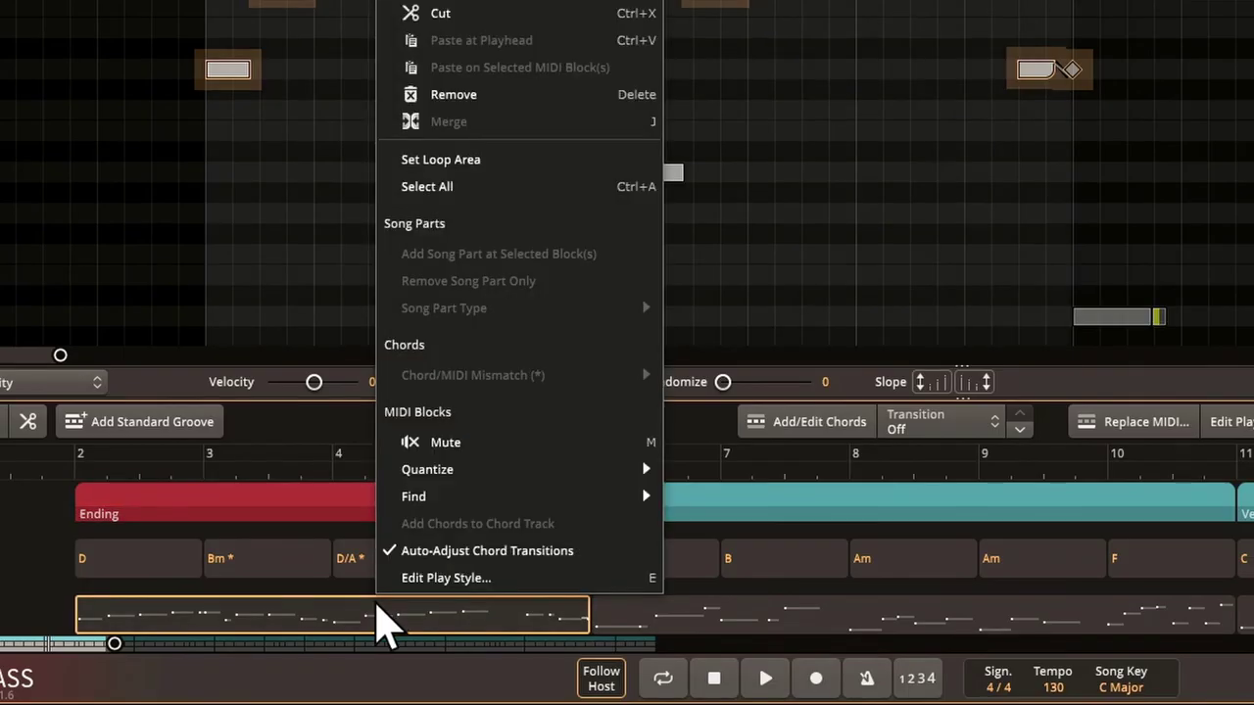
{"action": "mouse_move", "coordinate": [466, 499]}
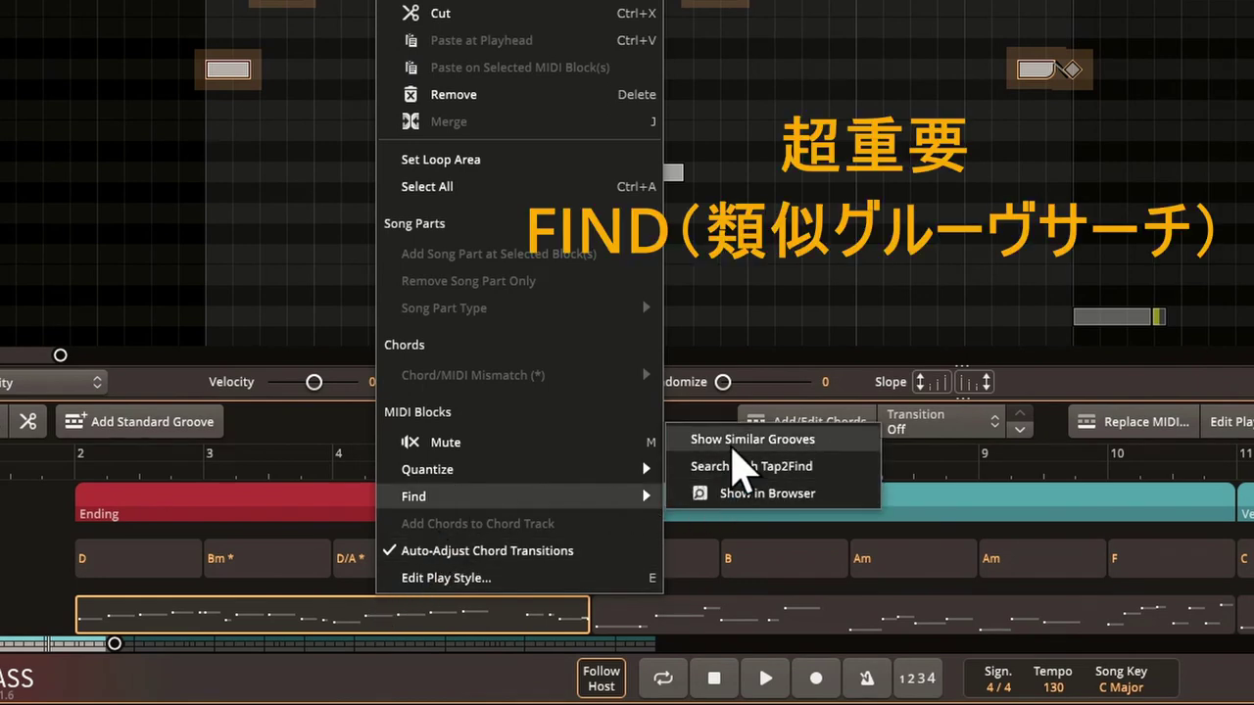
{"action": "left_click", "coordinate": [735, 443]}
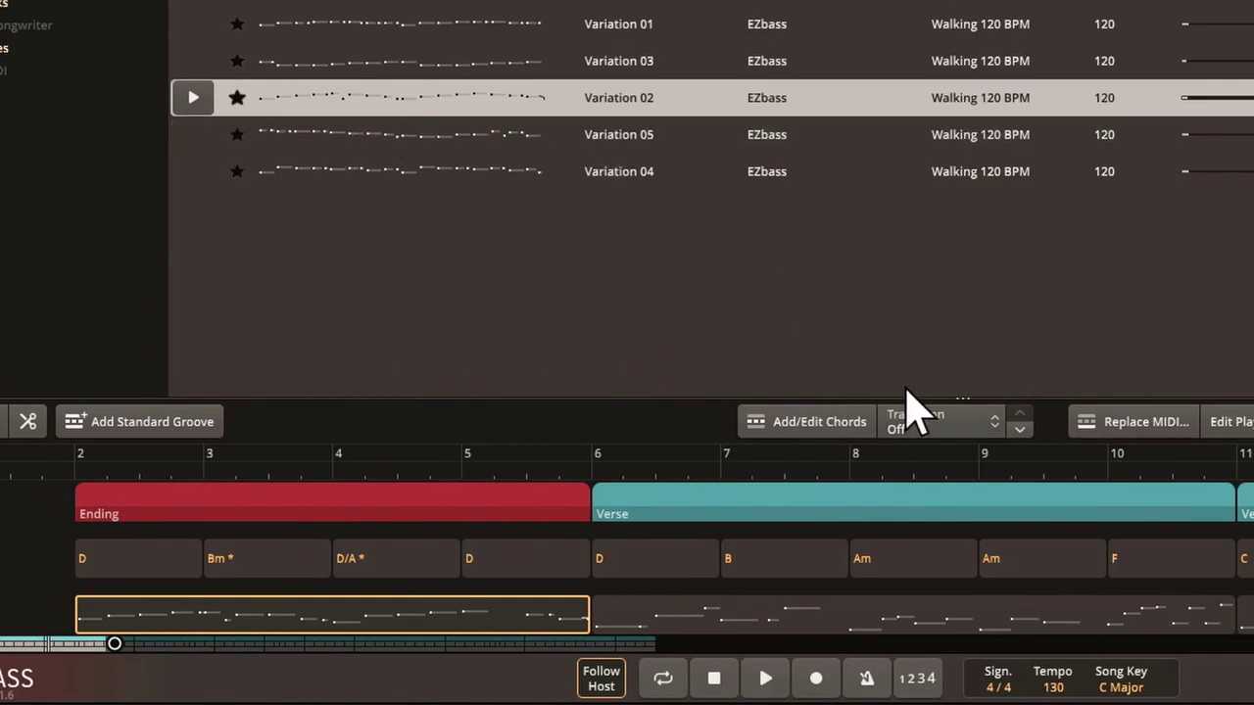
{"action": "left_click", "coordinate": [1136, 421]}
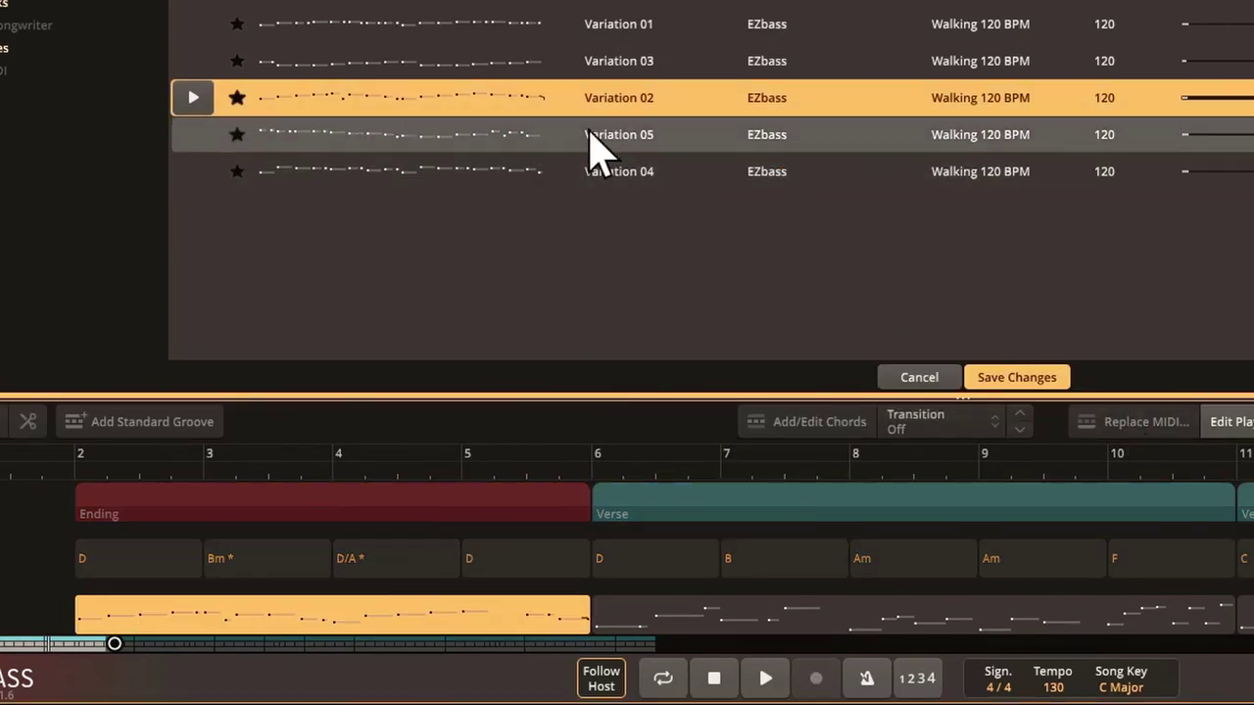
{"action": "left_click", "coordinate": [1018, 378]}
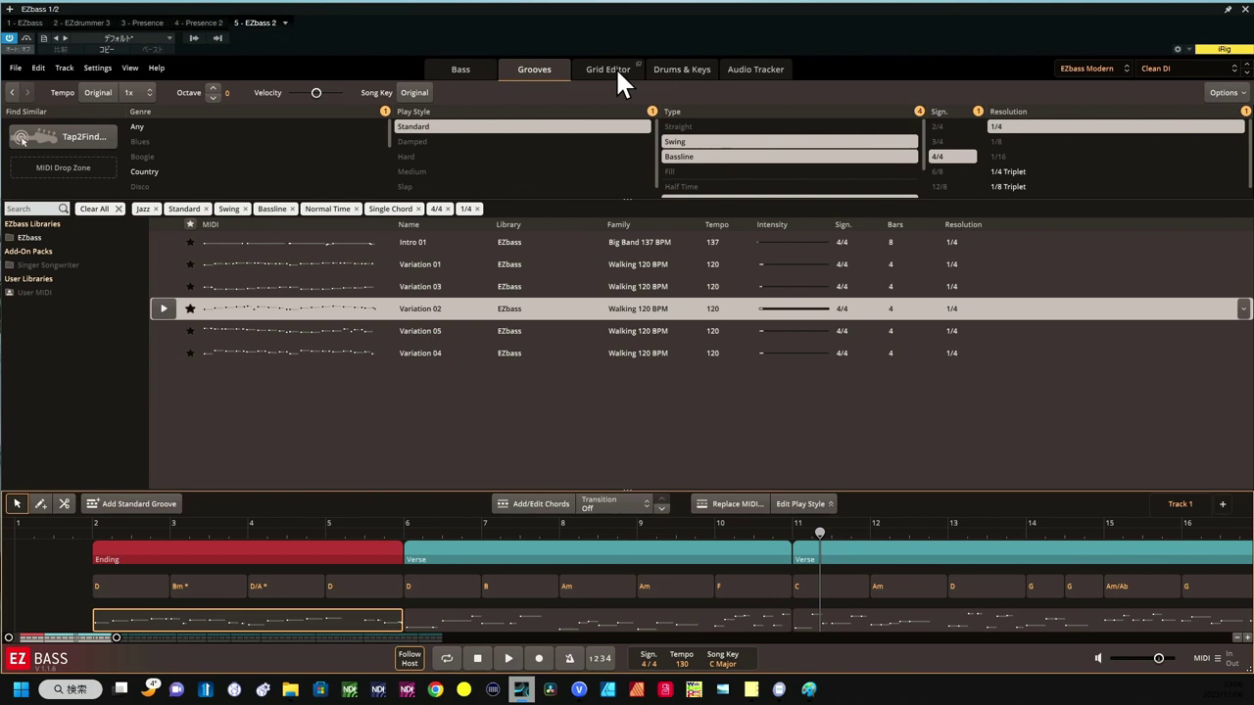
Step: In the Grid Editor, select all notes in bars 2 to 5 with the grid at 1/16 and set their swing to 100
{"action": "left_click", "coordinate": [611, 69]}
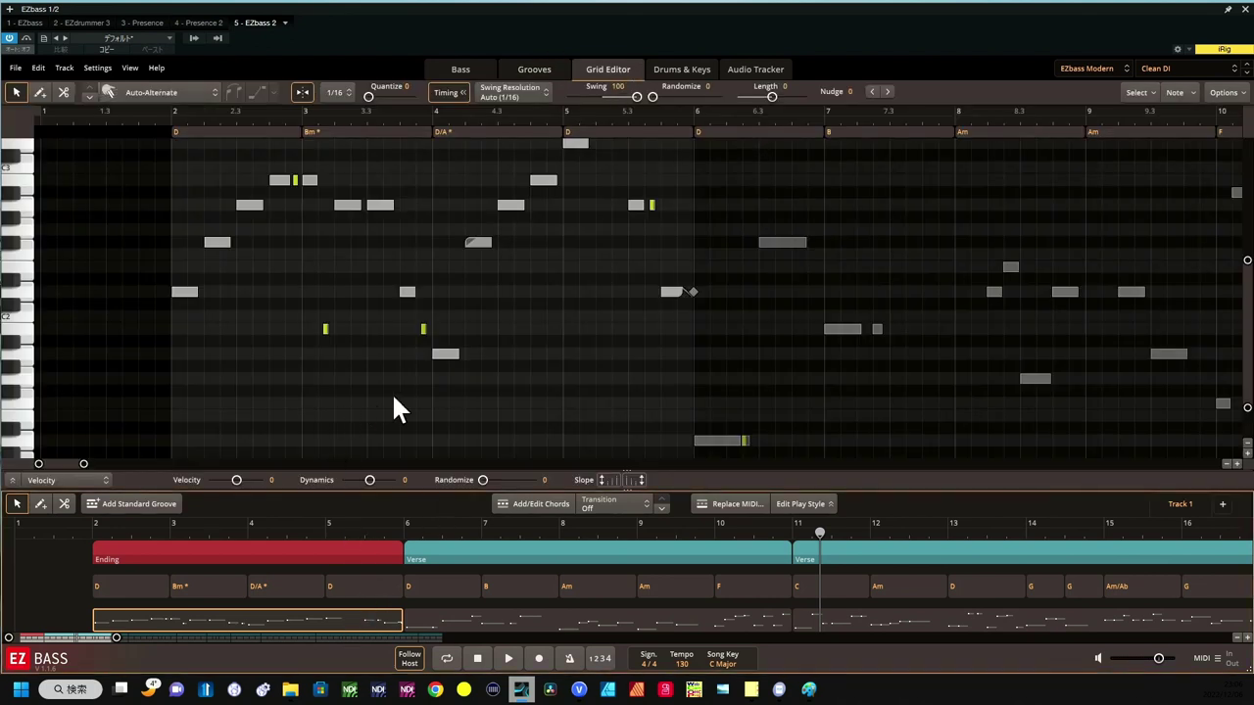
{"action": "scroll", "coordinate": [161, 413], "scroll_direction": "up", "scroll_amount": 1}
{"action": "left_click_drag", "start_coordinate": [161, 413], "coordinate": [693, 149]}
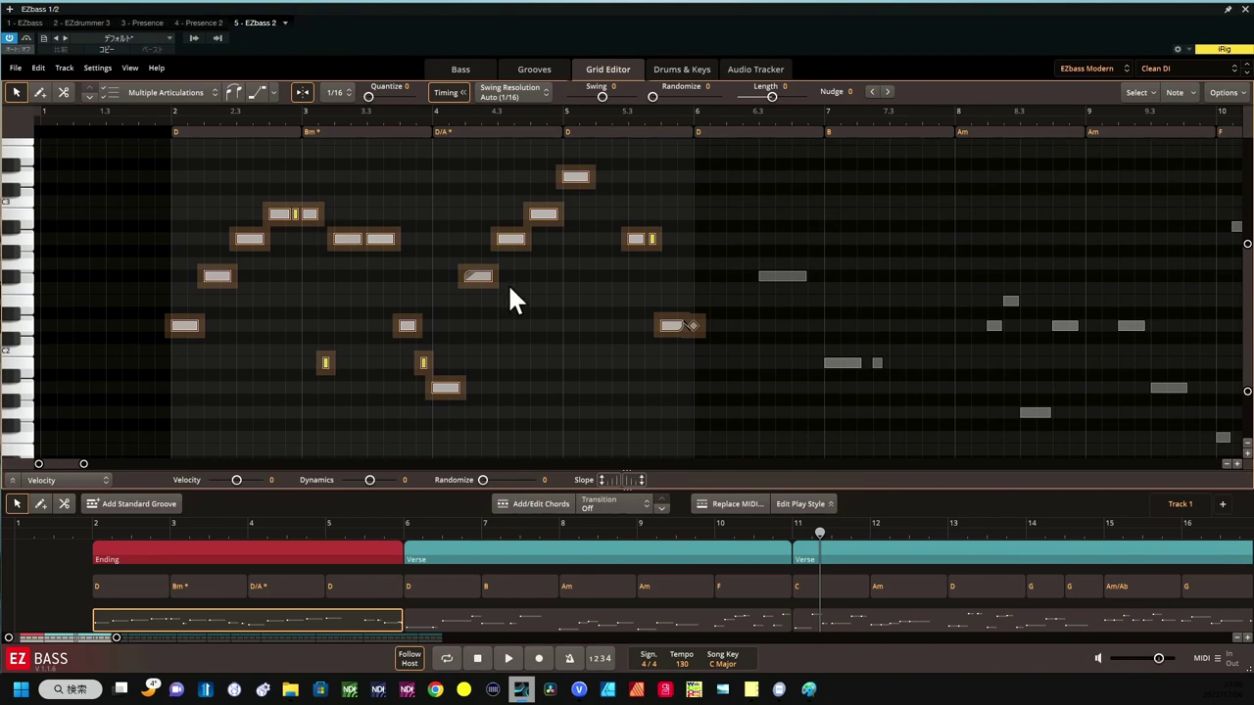
{"action": "left_click", "coordinate": [345, 98]}
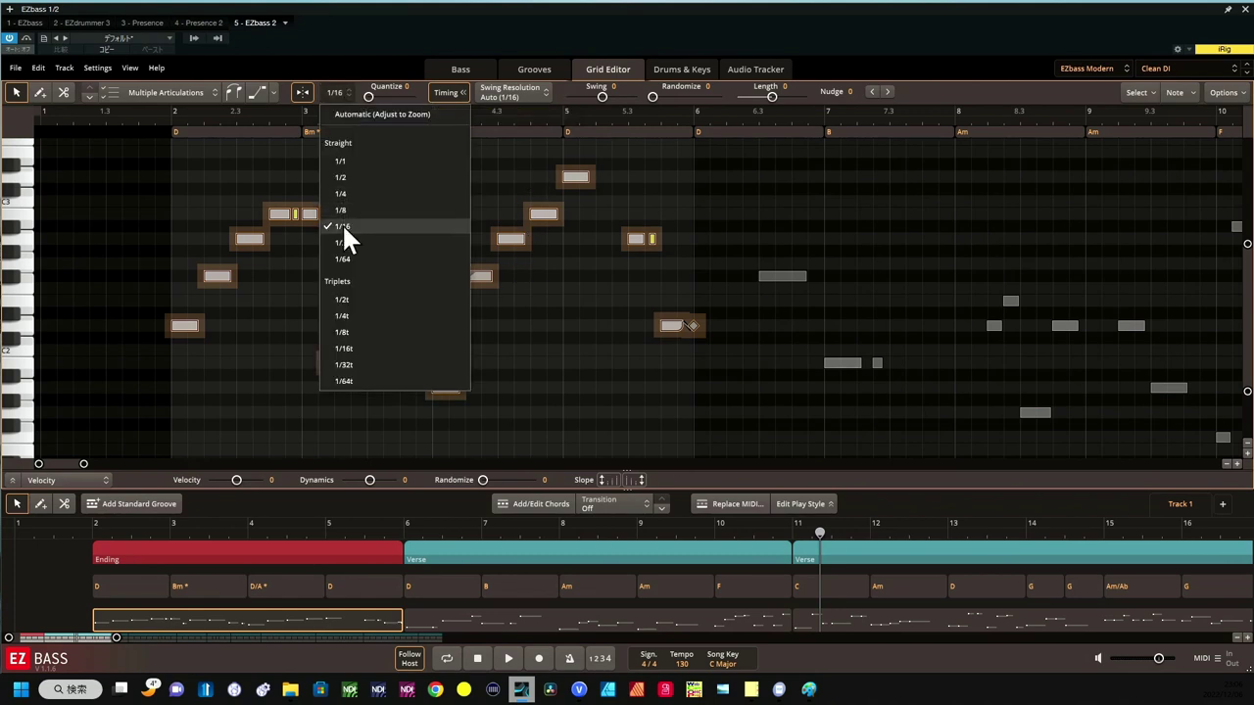
{"action": "left_click", "coordinate": [342, 224]}
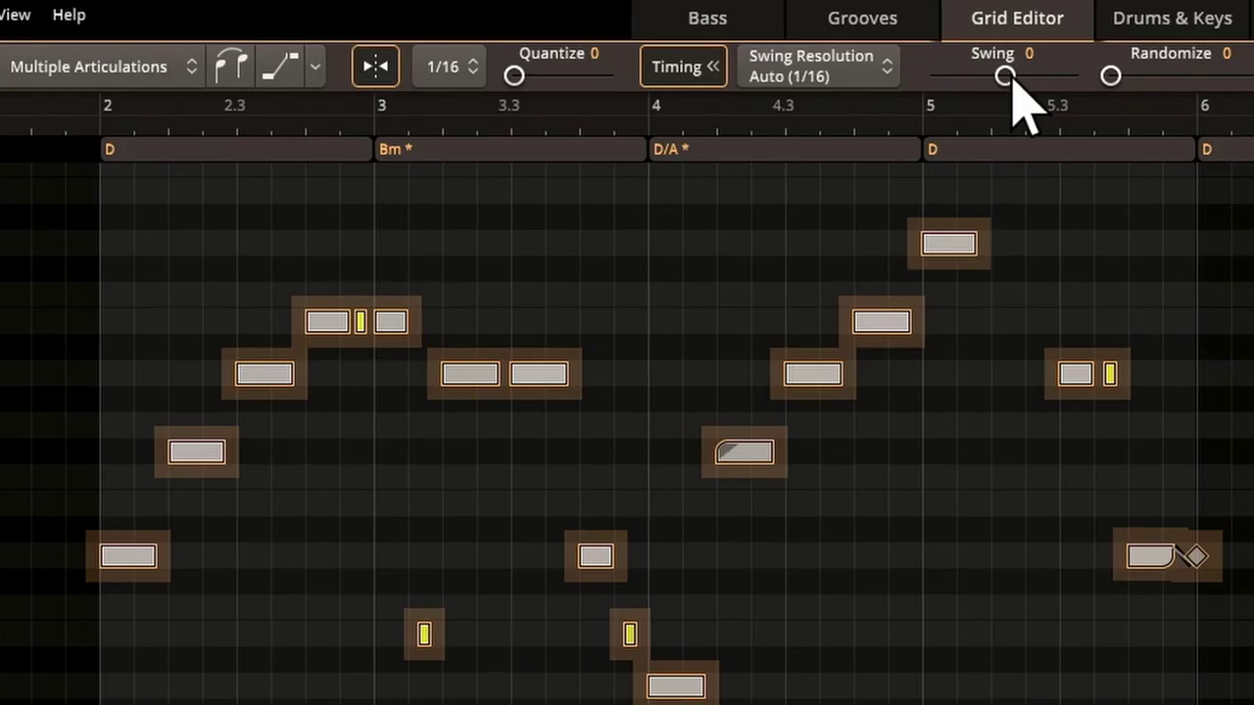
{"action": "left_click_drag", "start_coordinate": [603, 97], "coordinate": [636, 98]}
{"action": "left_click_drag", "start_coordinate": [1081, 76], "coordinate": [1103, 79]}
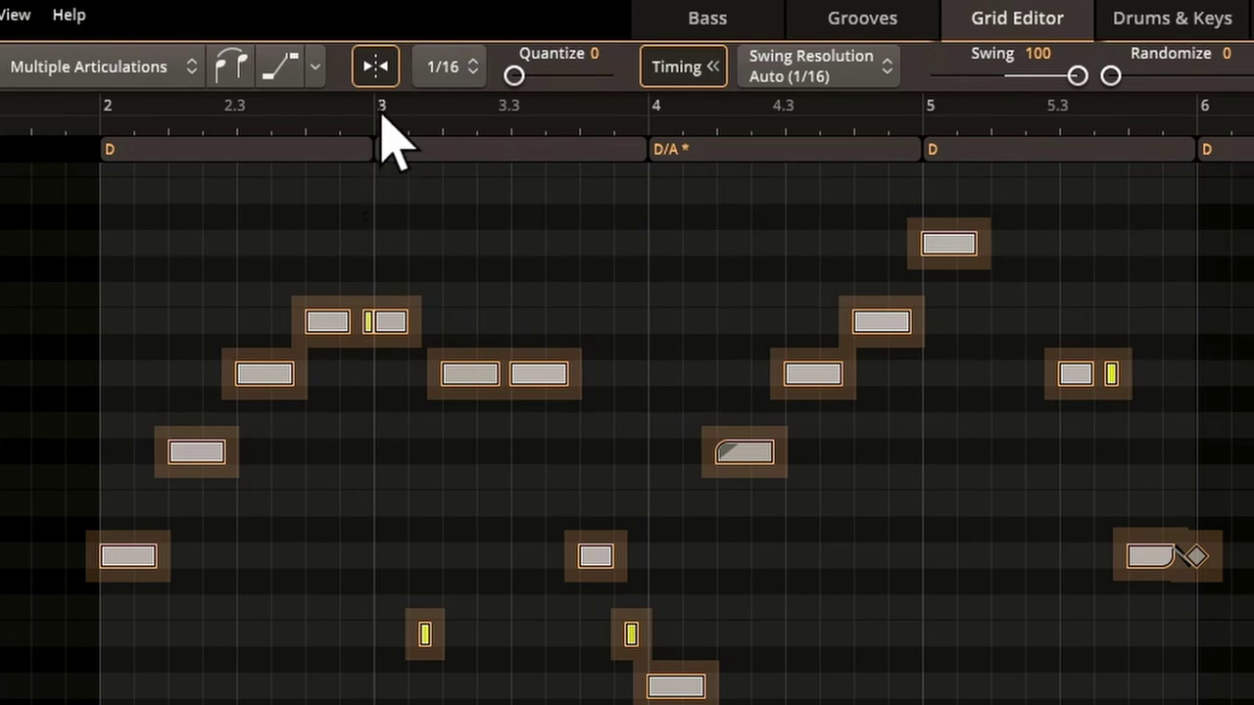
Step: Place the playhead at bar 3, try a swing of -24 on the selected notes, and return the swing to 100
{"action": "left_click", "coordinate": [382, 112]}
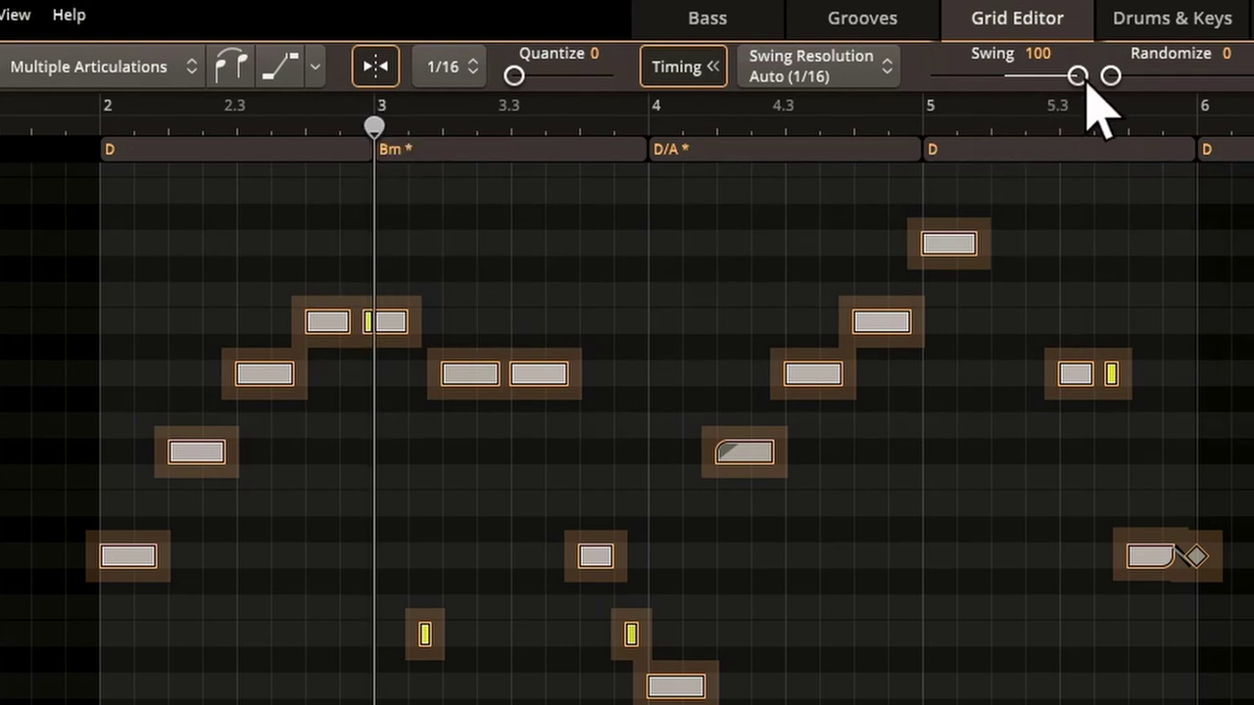
{"action": "left_click_drag", "start_coordinate": [1084, 78], "coordinate": [996, 79]}
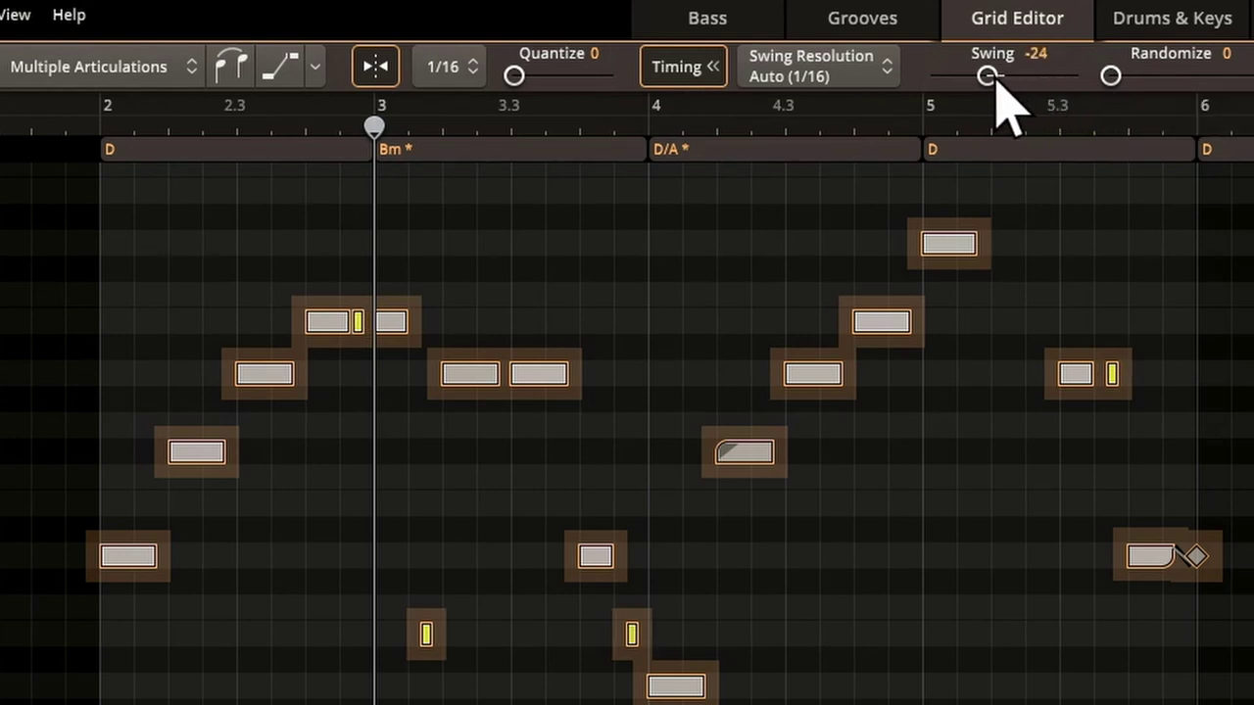
{"action": "left_click_drag", "start_coordinate": [1014, 84], "coordinate": [1133, 84]}
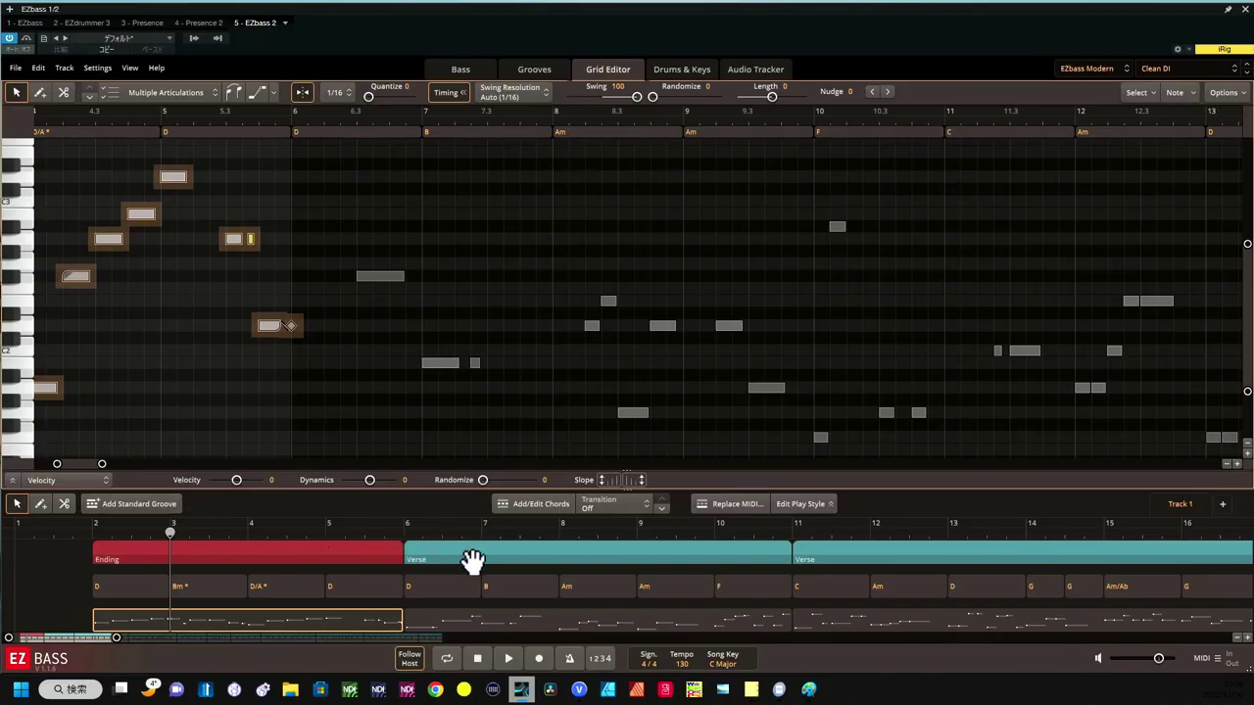
Step: Select all notes of the Verse block in bars 6 to 10 and quantize them to the 1/16 grid at 100
{"action": "left_click", "coordinate": [475, 562]}
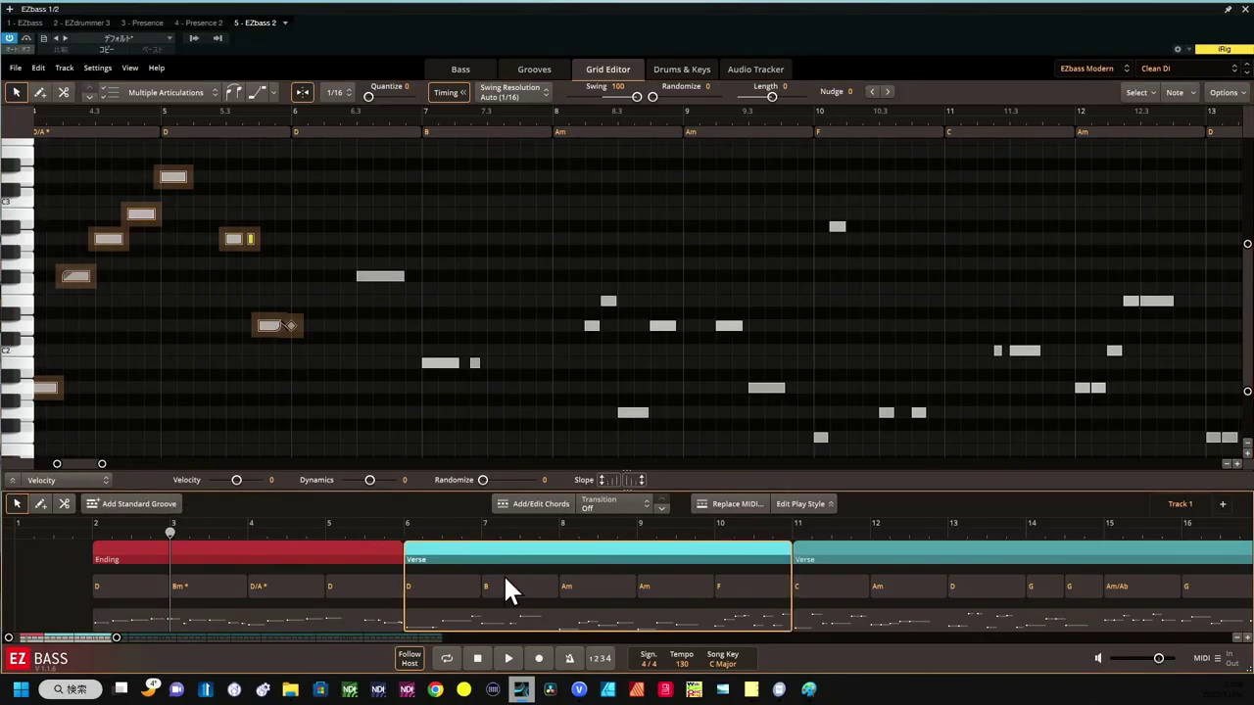
{"action": "left_click", "coordinate": [503, 575]}
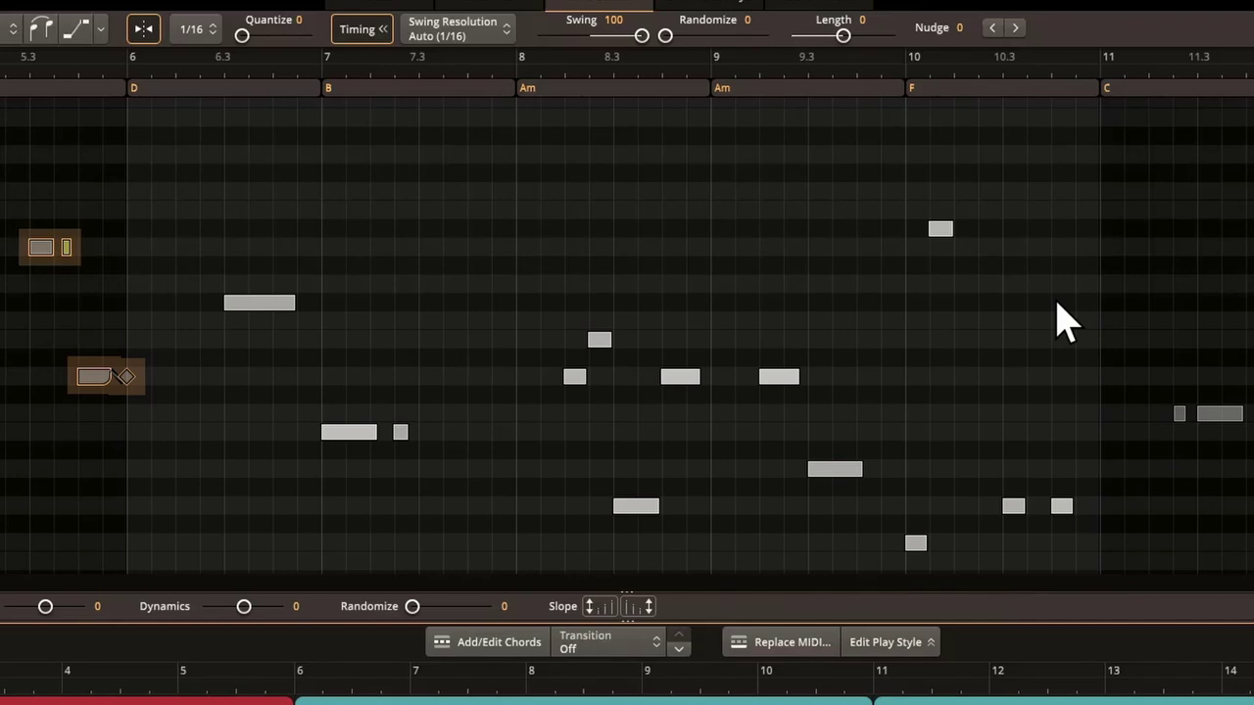
{"action": "left_click_drag", "start_coordinate": [204, 128], "coordinate": [1092, 579]}
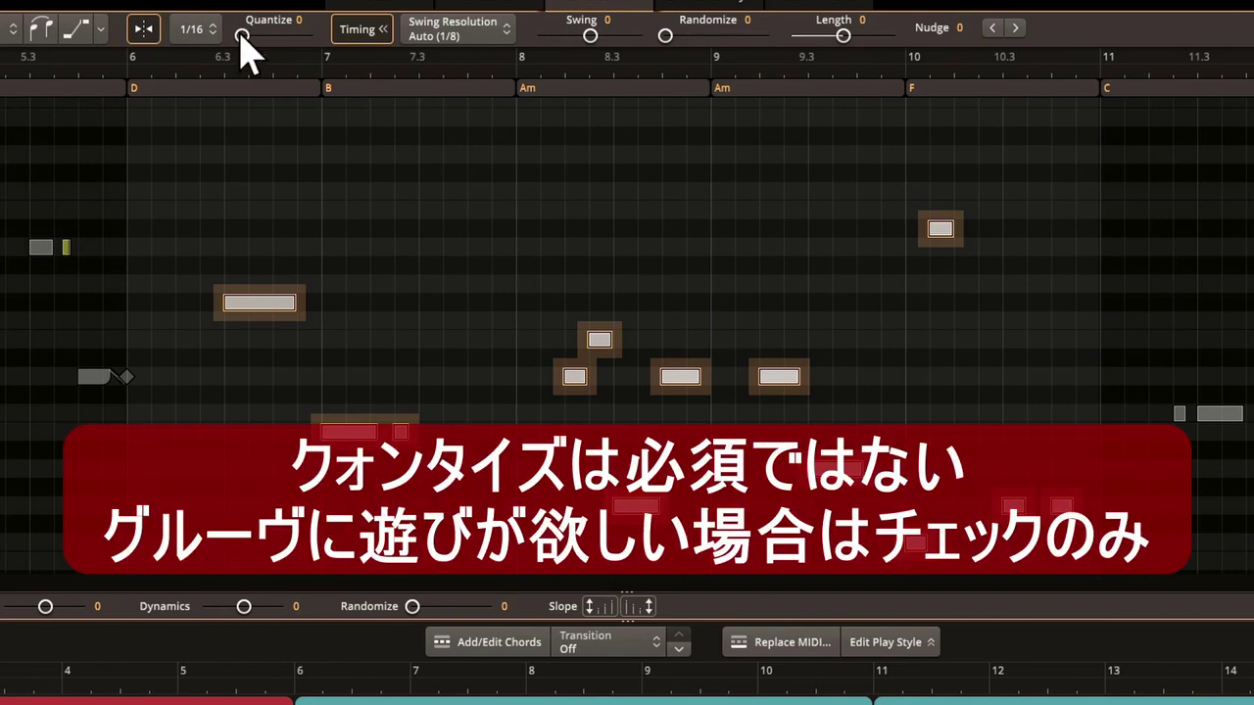
{"action": "left_click_drag", "start_coordinate": [242, 36], "coordinate": [326, 37]}
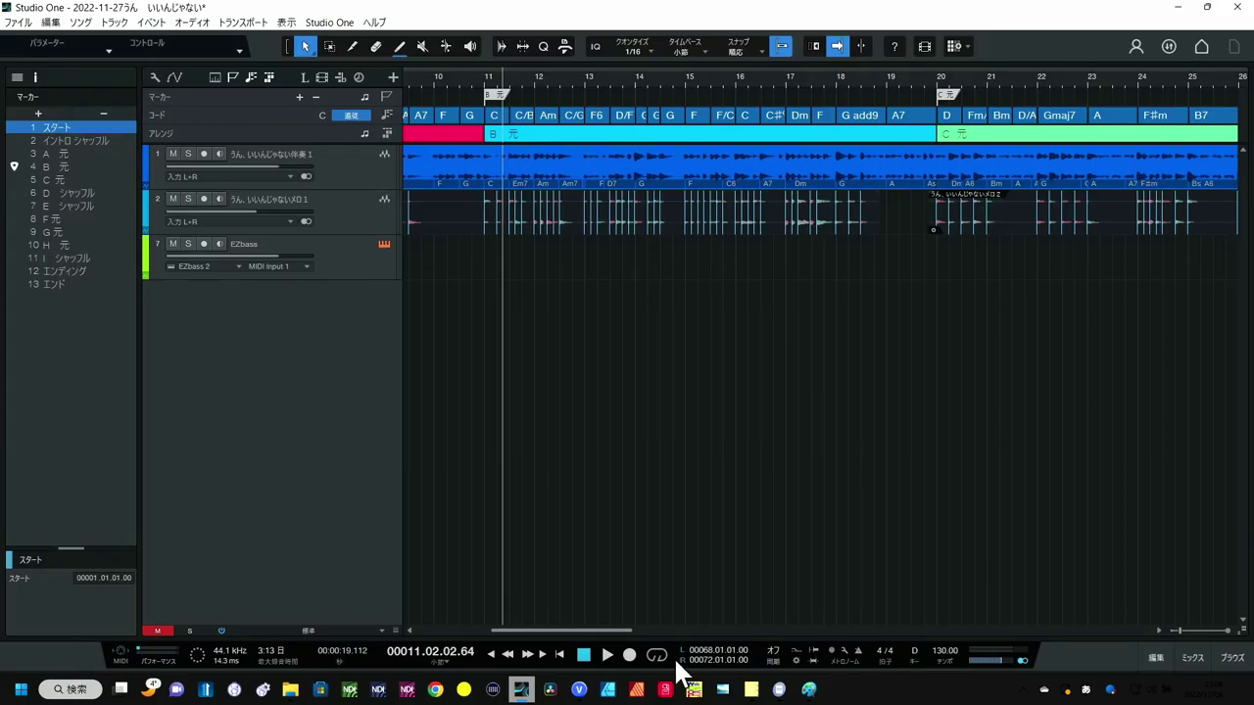
Step: Move the playhead to bar 28, the start of shuffle section D in Studio One, and select the matching MIDI block in EZbass
{"action": "left_click_drag", "start_coordinate": [616, 631], "coordinate": [755, 630]}
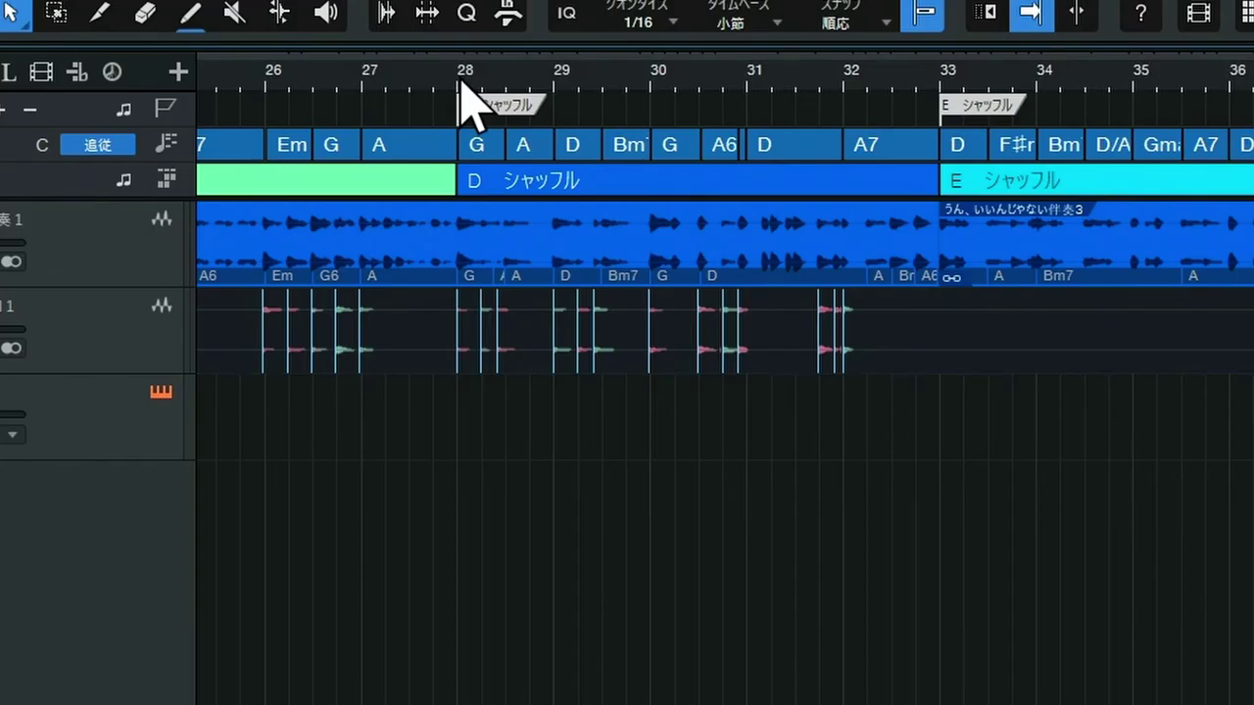
{"action": "left_click", "coordinate": [462, 87]}
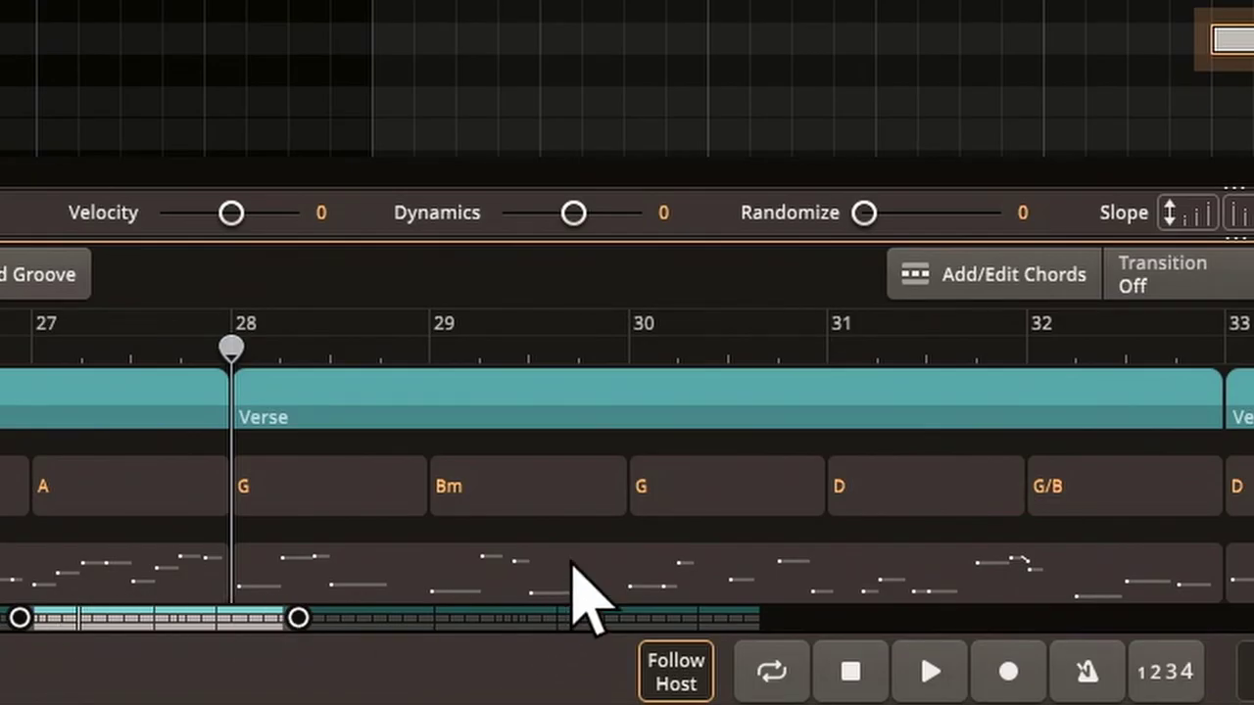
{"action": "left_click", "coordinate": [578, 587]}
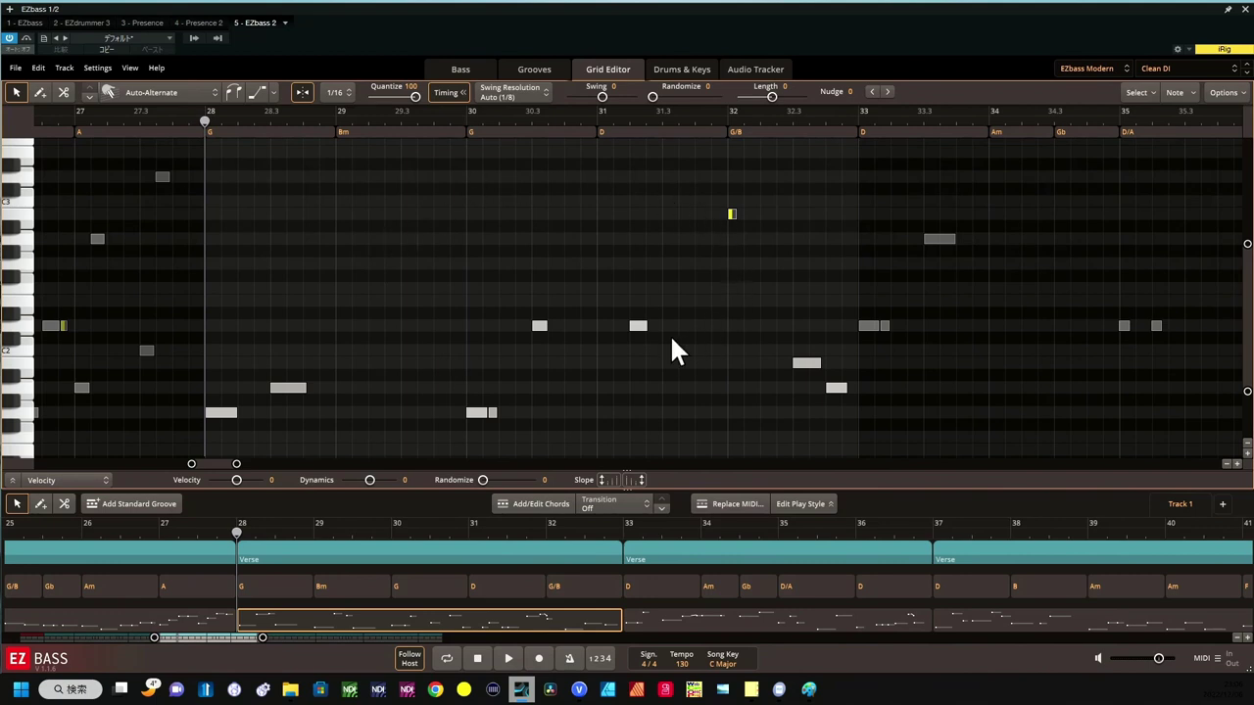
Step: Select all notes in bars 28 to 32, set their swing to 100, and play the section back
{"action": "scroll", "coordinate": [672, 342], "scroll_direction": "down", "scroll_amount": 3}
{"action": "scroll", "coordinate": [672, 343], "scroll_direction": "up", "scroll_amount": 2}
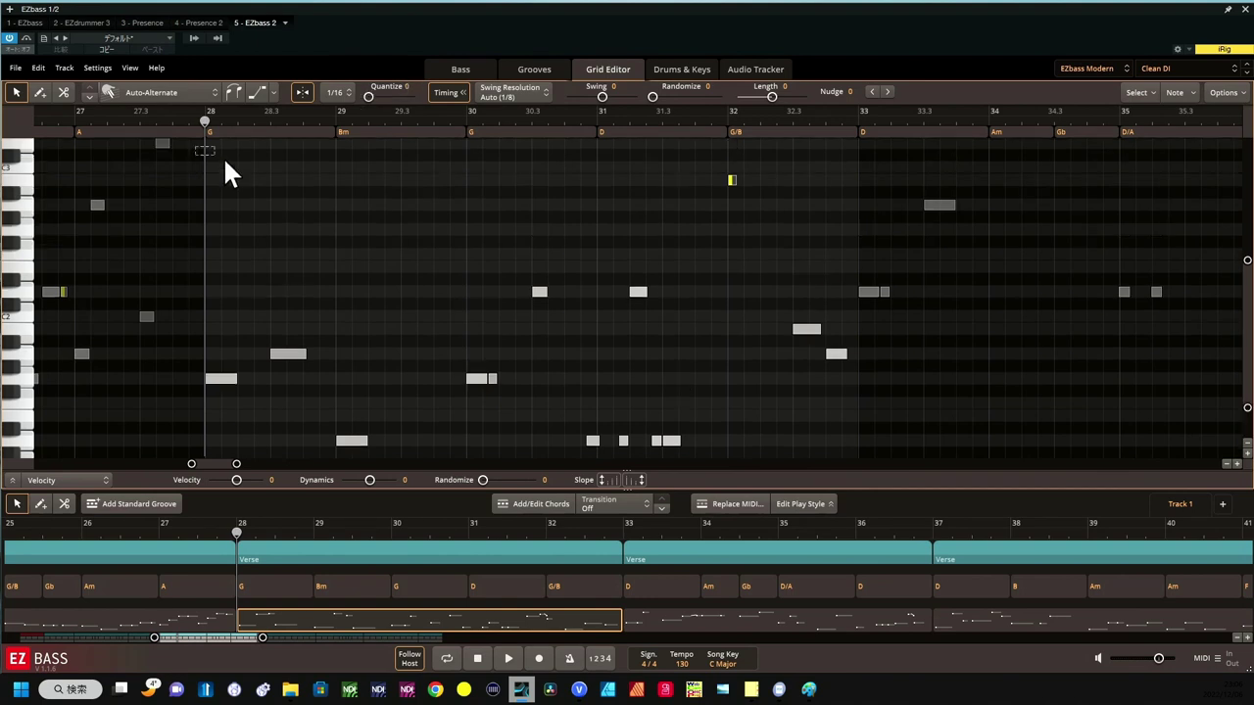
{"action": "left_click_drag", "start_coordinate": [198, 147], "coordinate": [843, 478]}
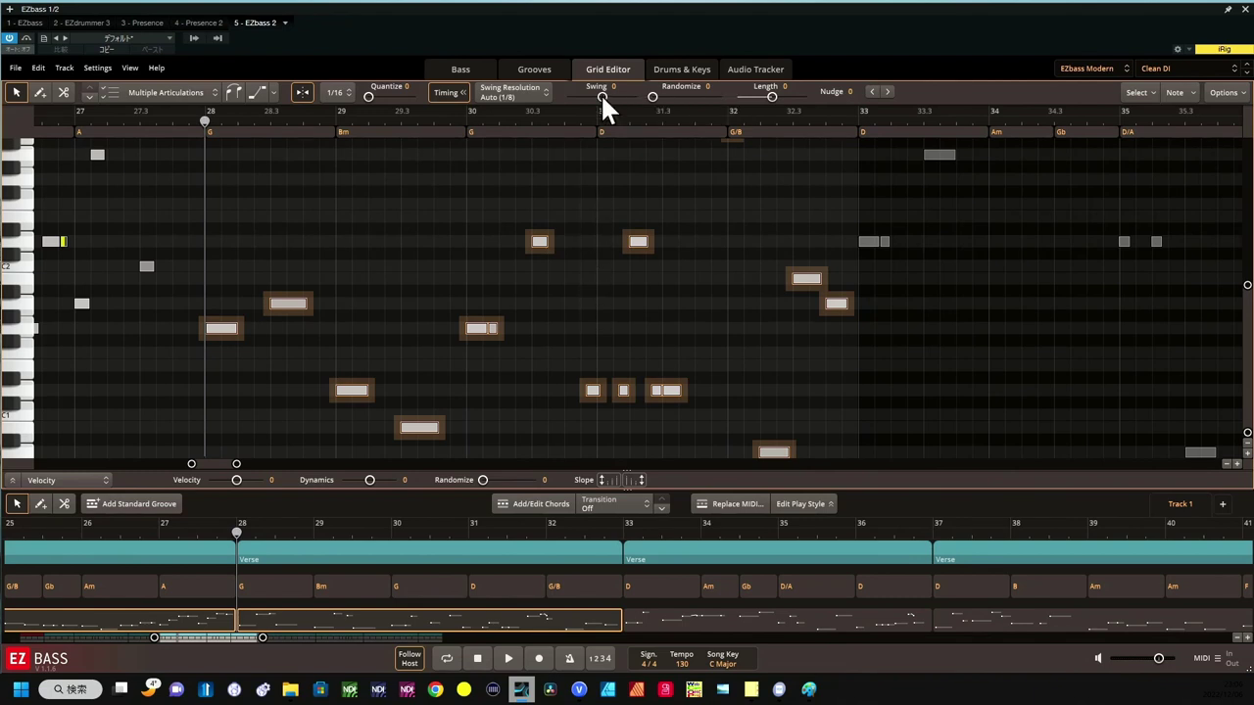
{"action": "left_click_drag", "start_coordinate": [601, 95], "coordinate": [712, 103]}
{"action": "key", "text": "space"}
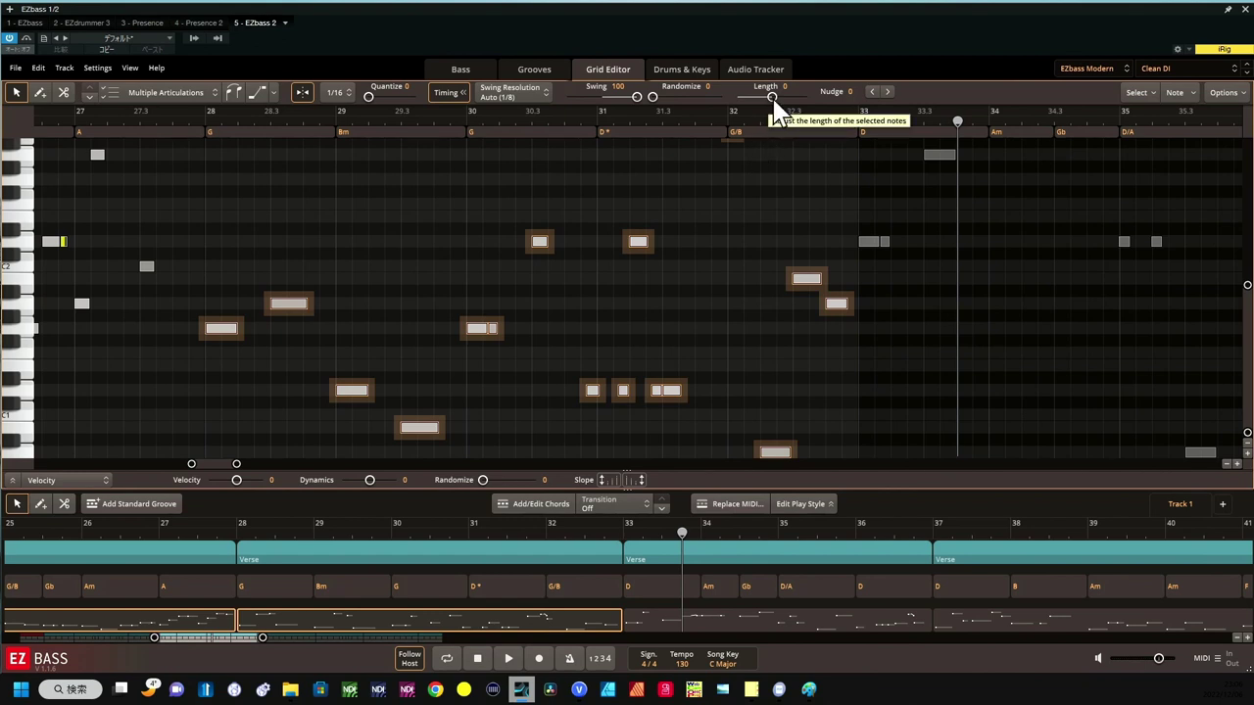
Step: Try shortening the selected notes with a length of -36 and then lengthening them
{"action": "left_click_drag", "start_coordinate": [772, 96], "coordinate": [759, 97]}
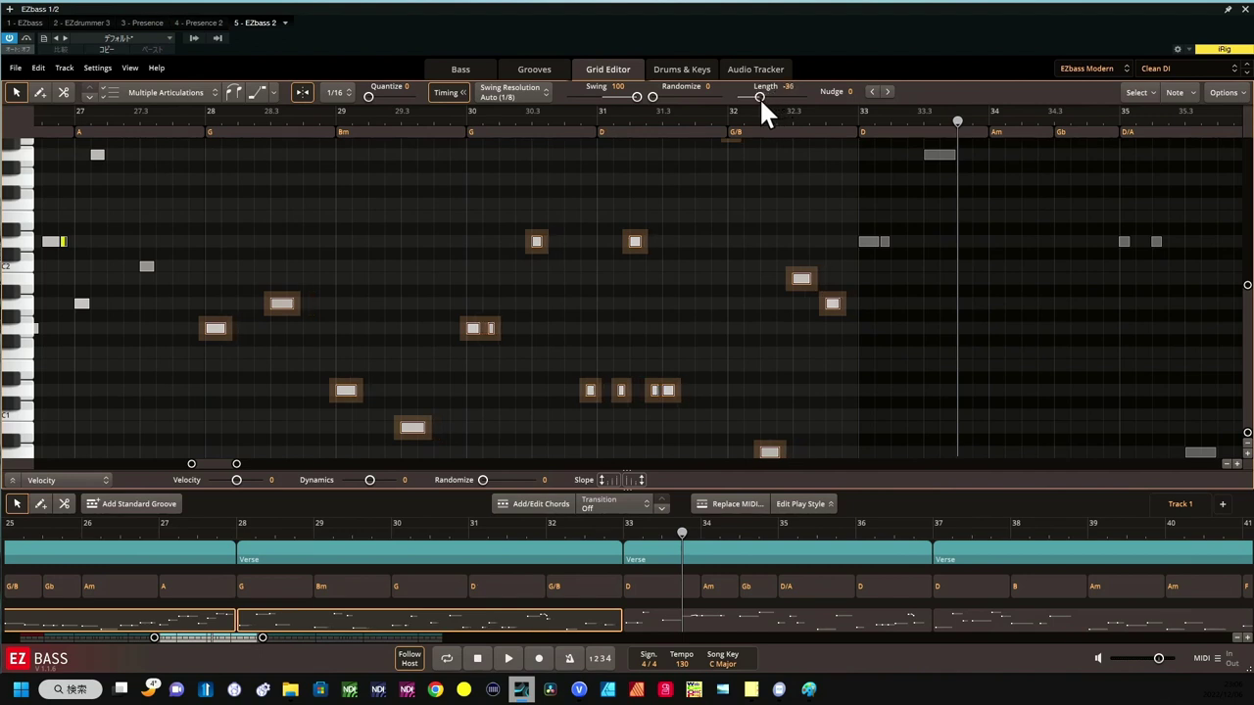
{"action": "left_click_drag", "start_coordinate": [759, 97], "coordinate": [789, 101]}
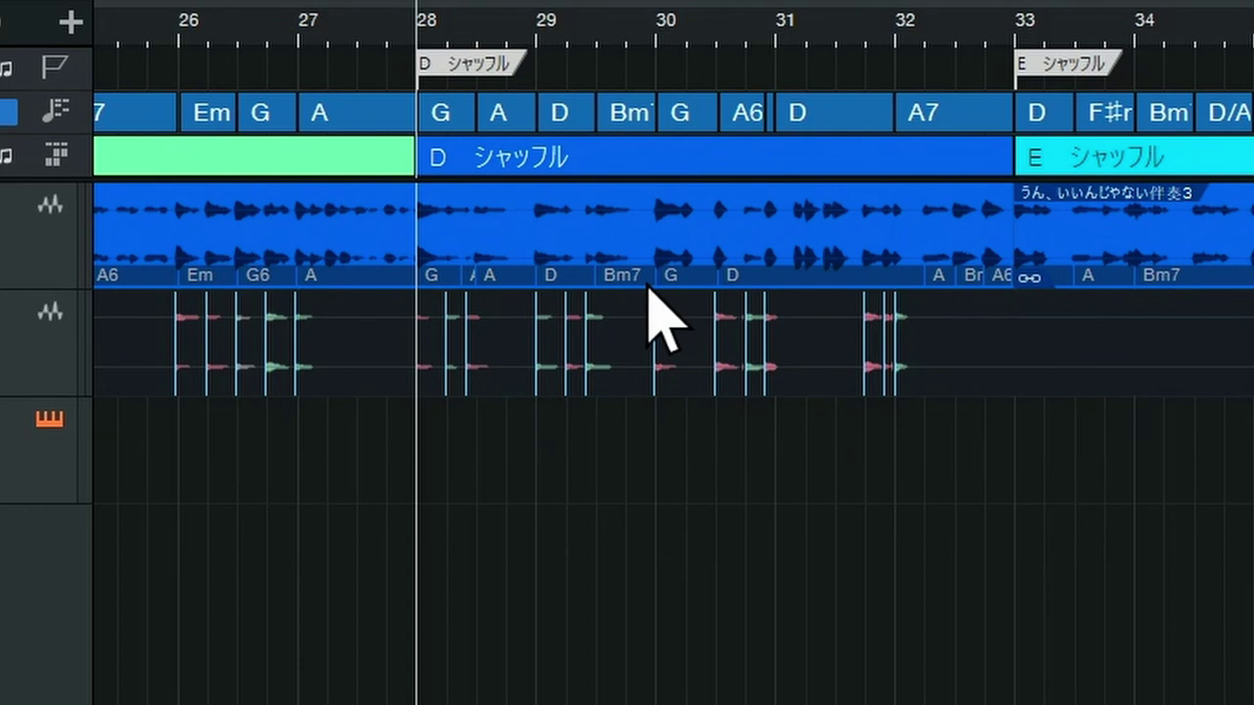
Step: Play shuffle section D in Studio One, then split bar 28's G chord in half in EZbass and change the second half to A
{"action": "key", "text": "space"}
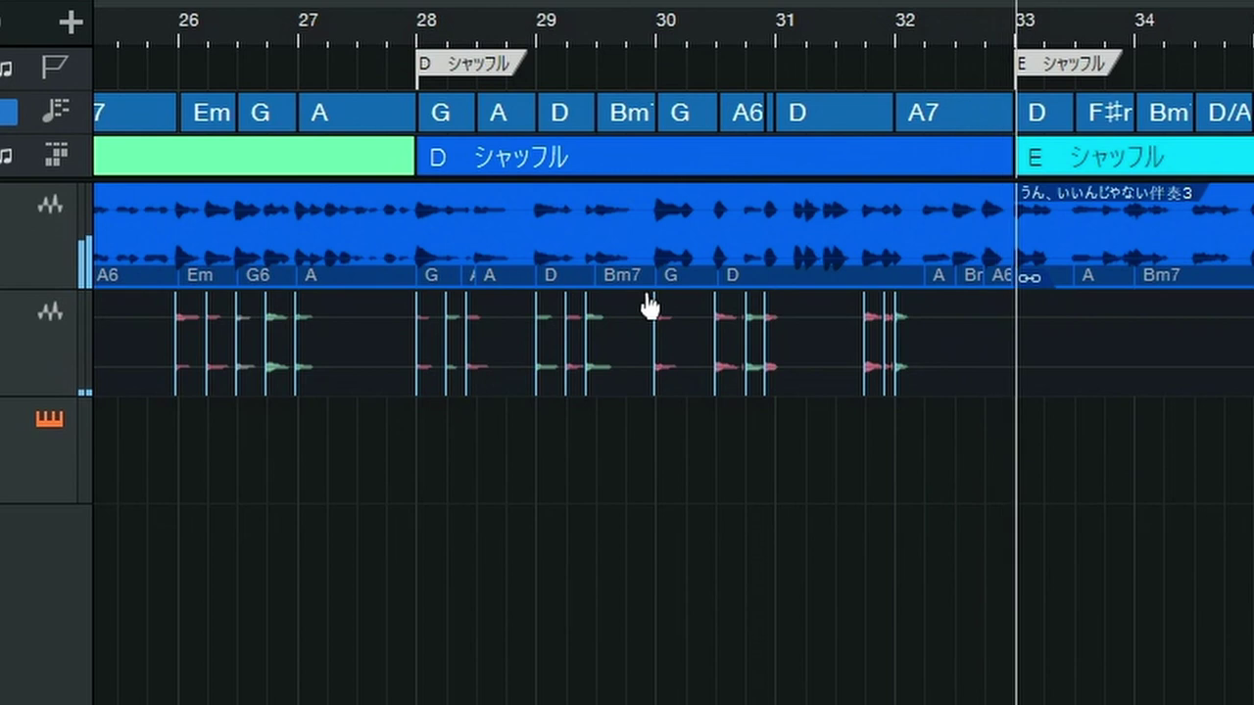
{"action": "key", "text": "space"}
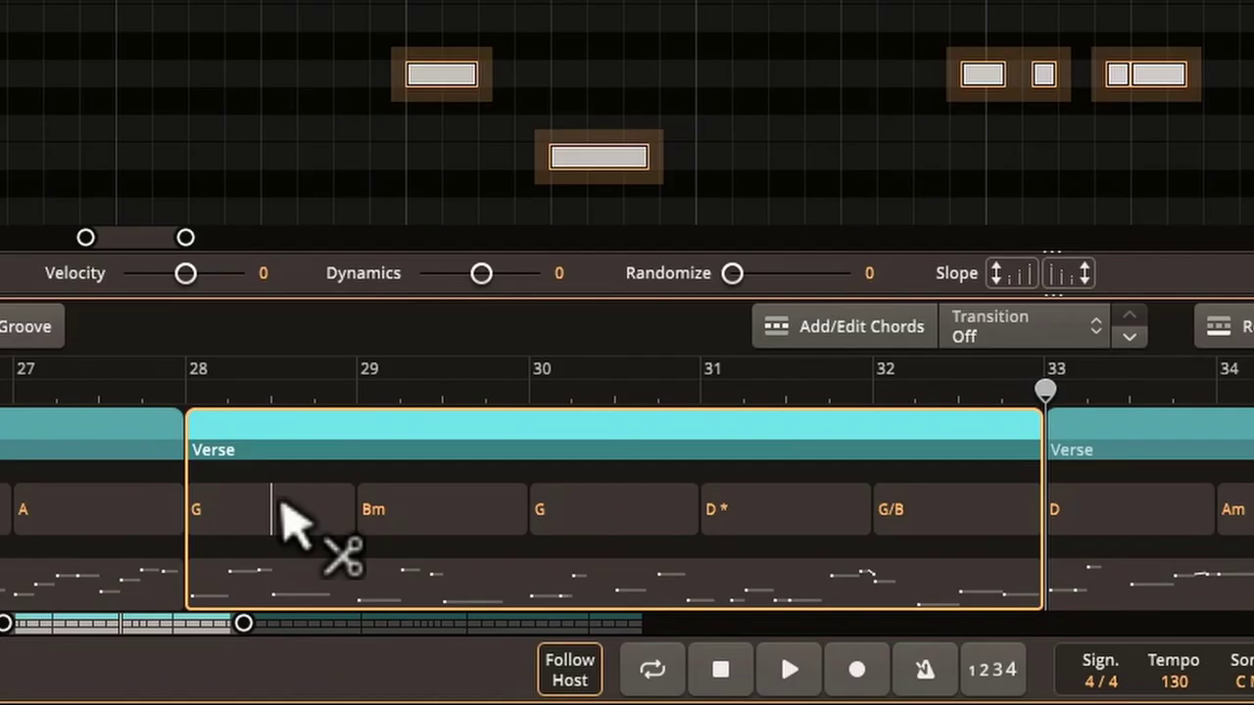
{"action": "left_click", "coordinate": [281, 507]}
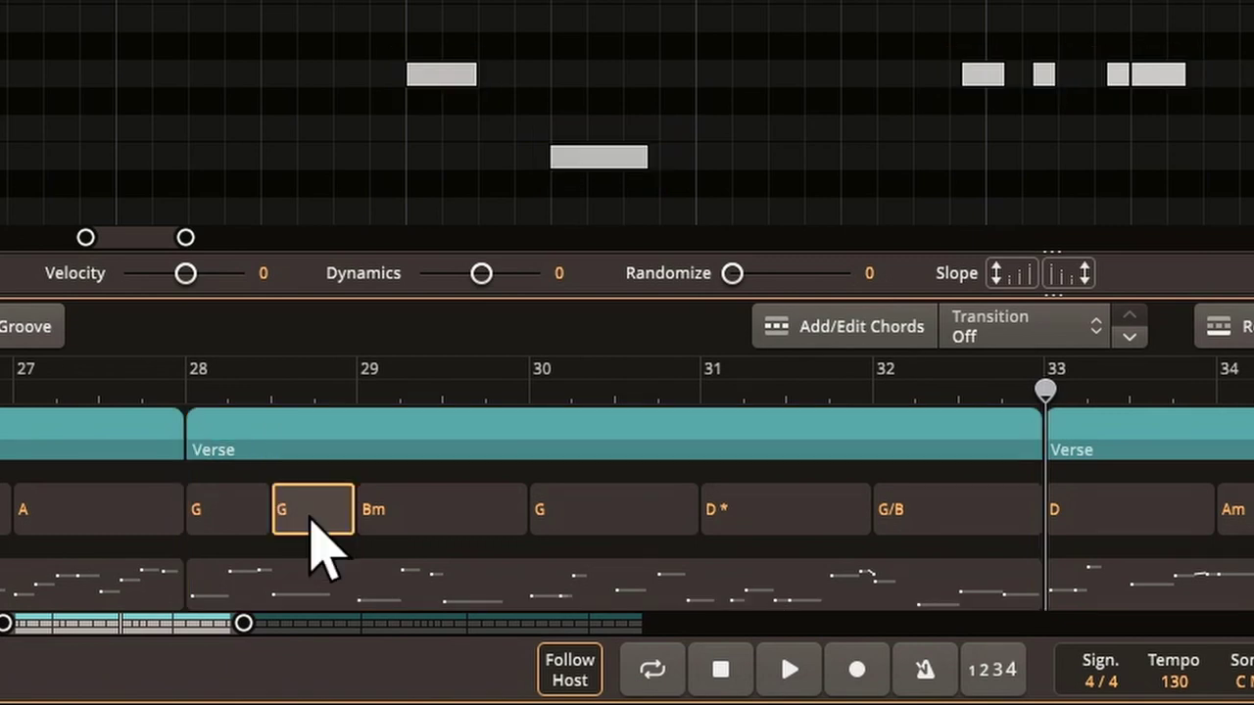
{"action": "left_click", "coordinate": [310, 520]}
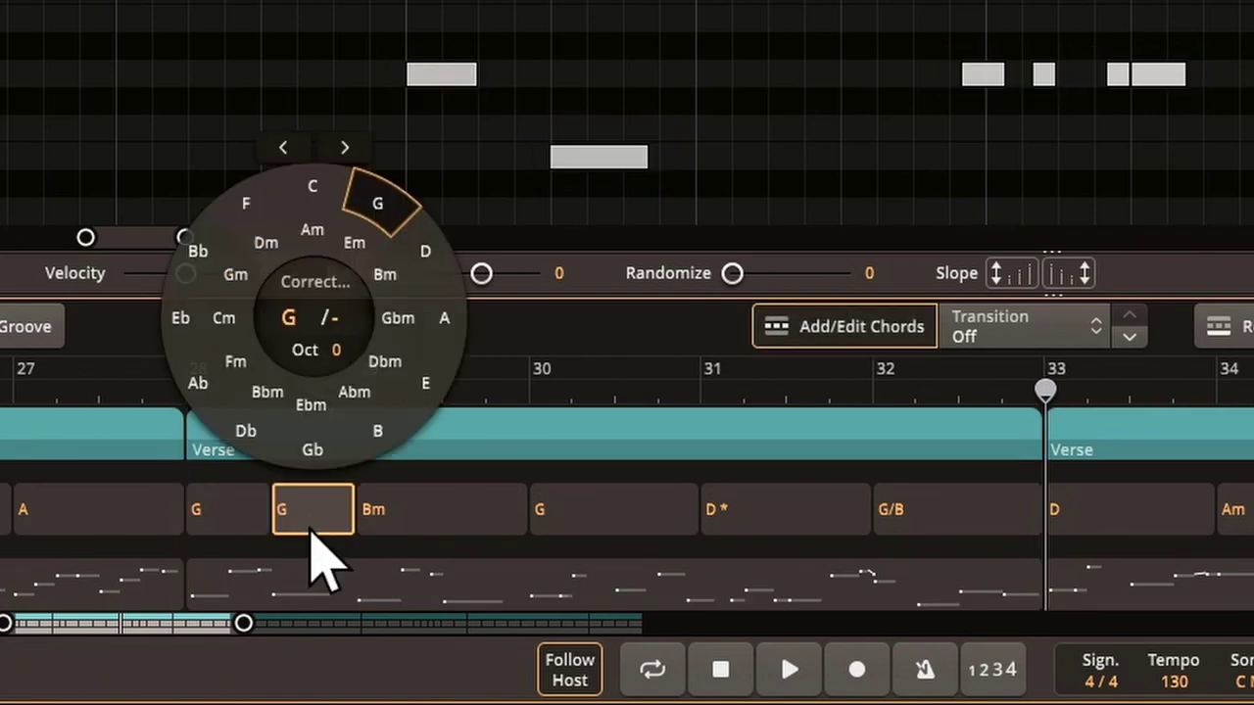
{"action": "left_click", "coordinate": [450, 329]}
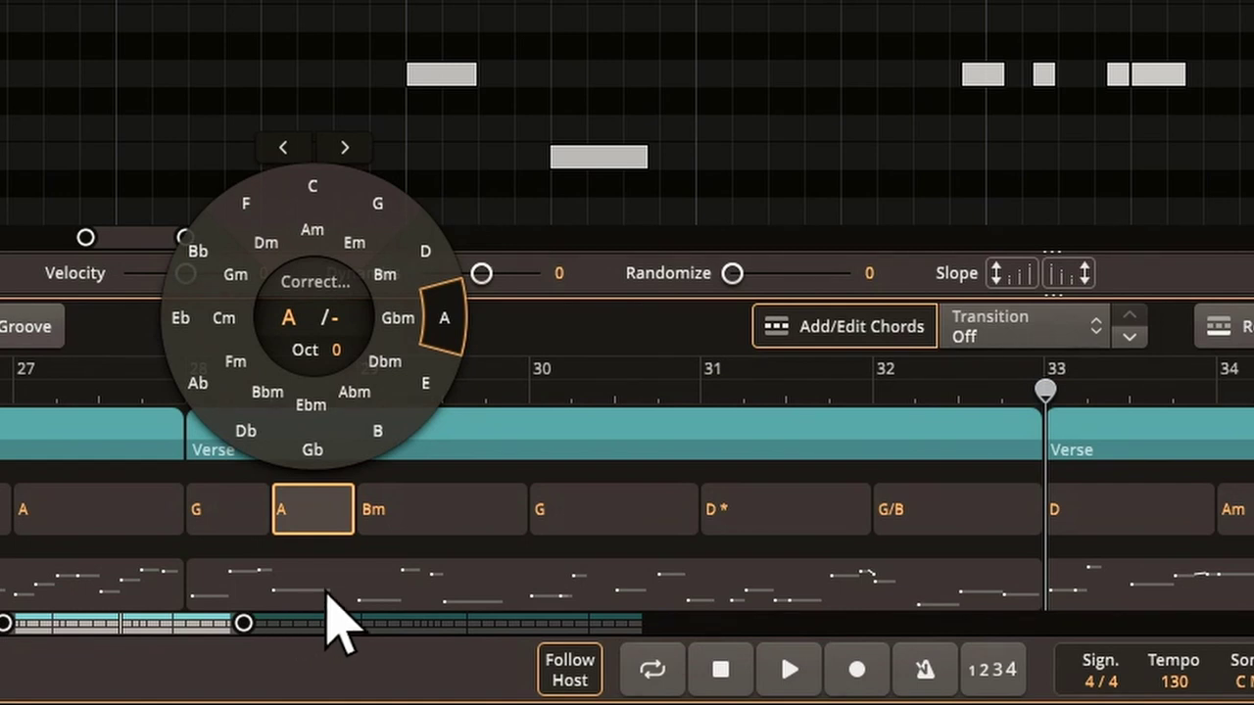
{"action": "left_click", "coordinate": [394, 566]}
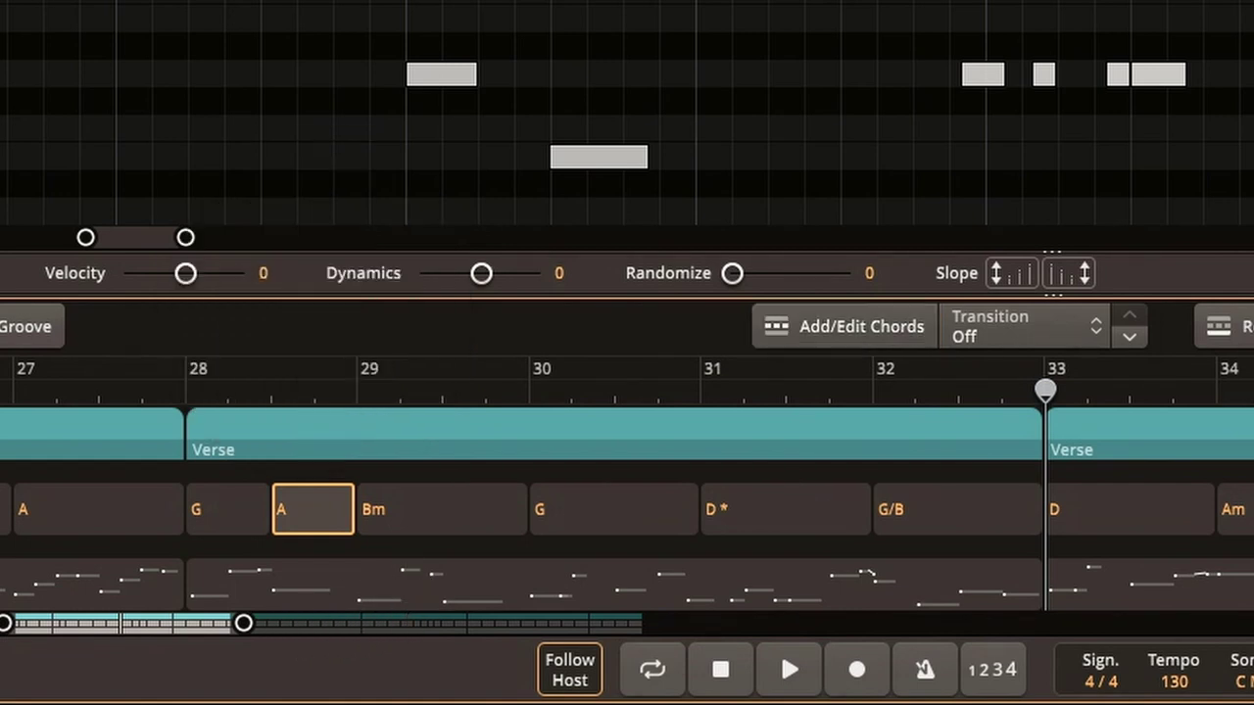
Step: Split the Bm chord in bar 29 and the G chord in bar 30 into half-bar chords
{"action": "left_click", "coordinate": [430, 495]}
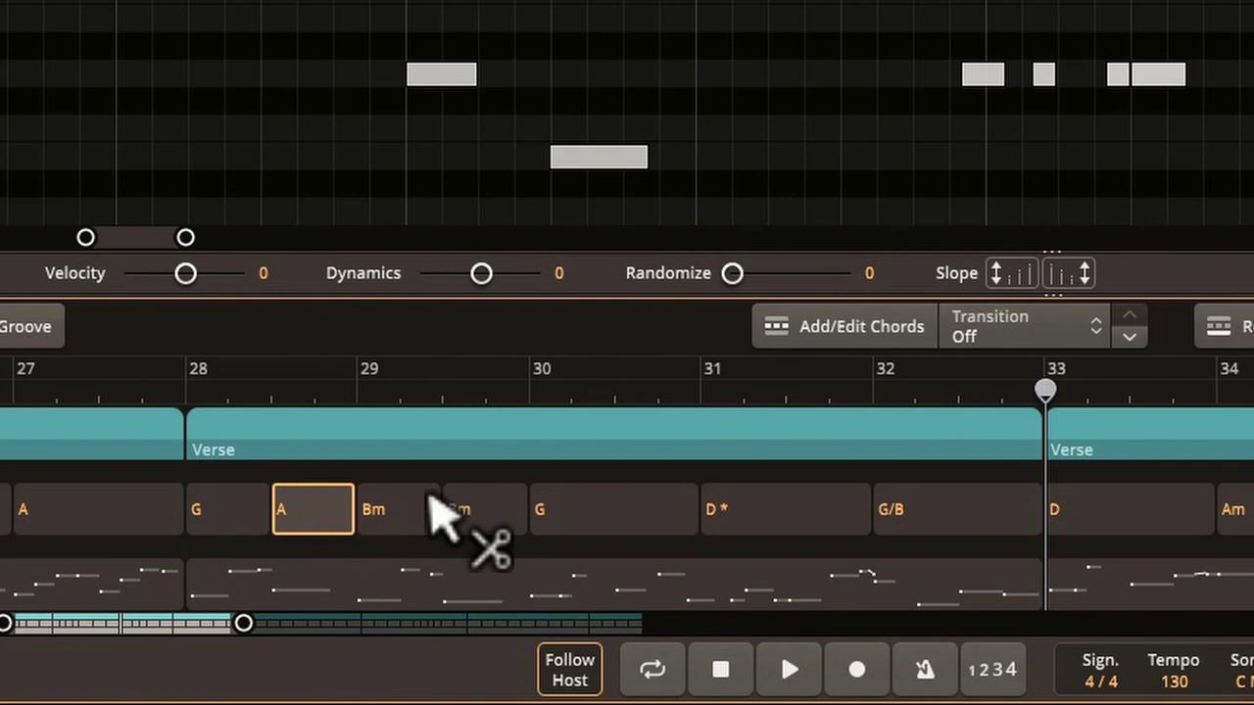
{"action": "left_click", "coordinate": [617, 517]}
{"action": "left_click", "coordinate": [390, 508]}
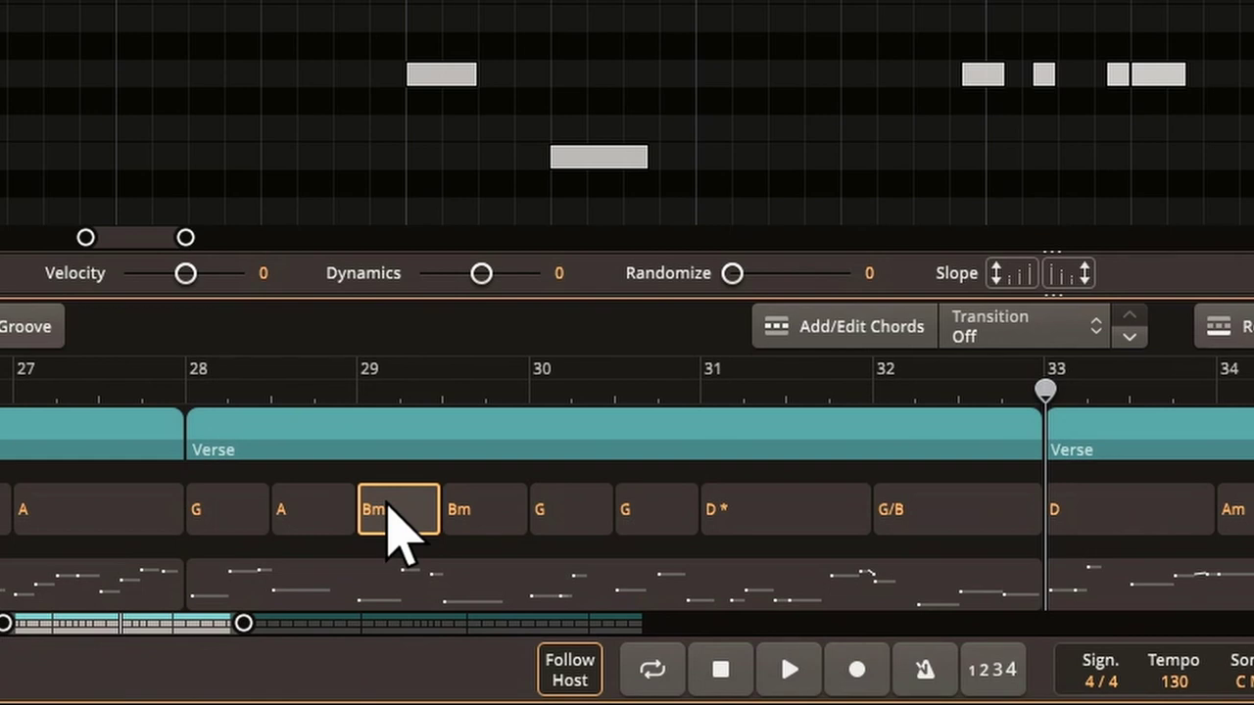
{"action": "double_click", "coordinate": [388, 504]}
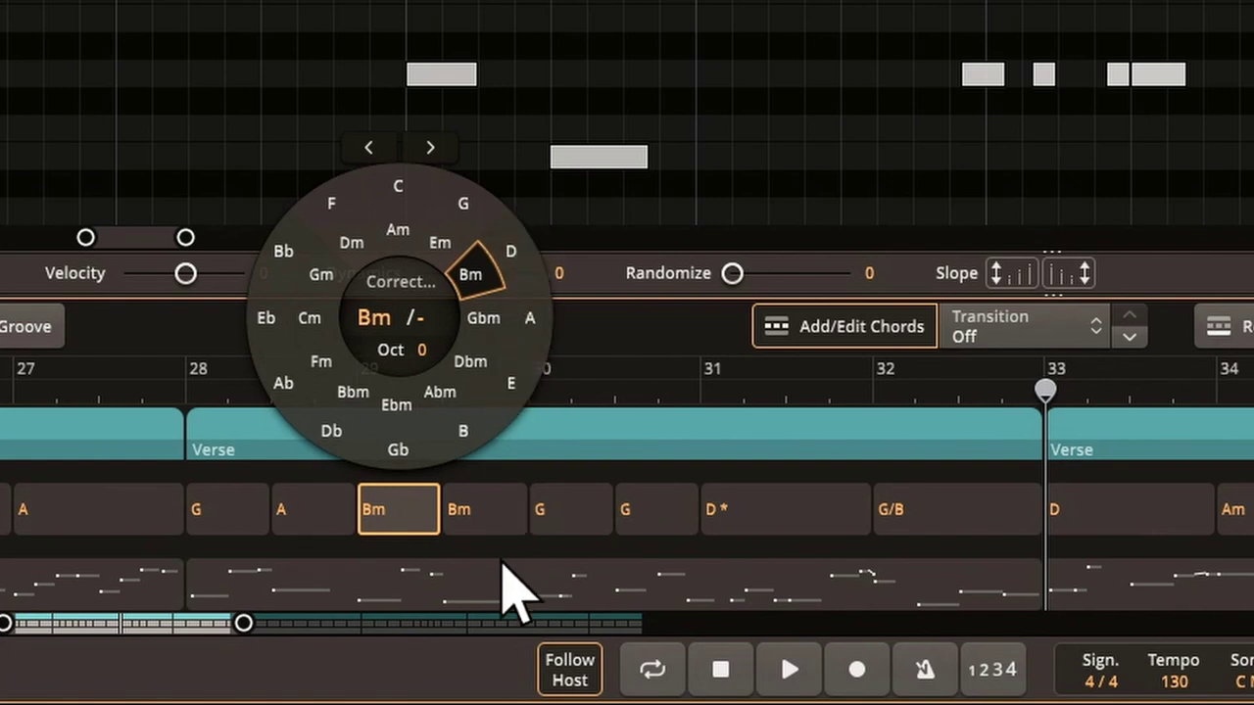
{"action": "left_click", "coordinate": [521, 255]}
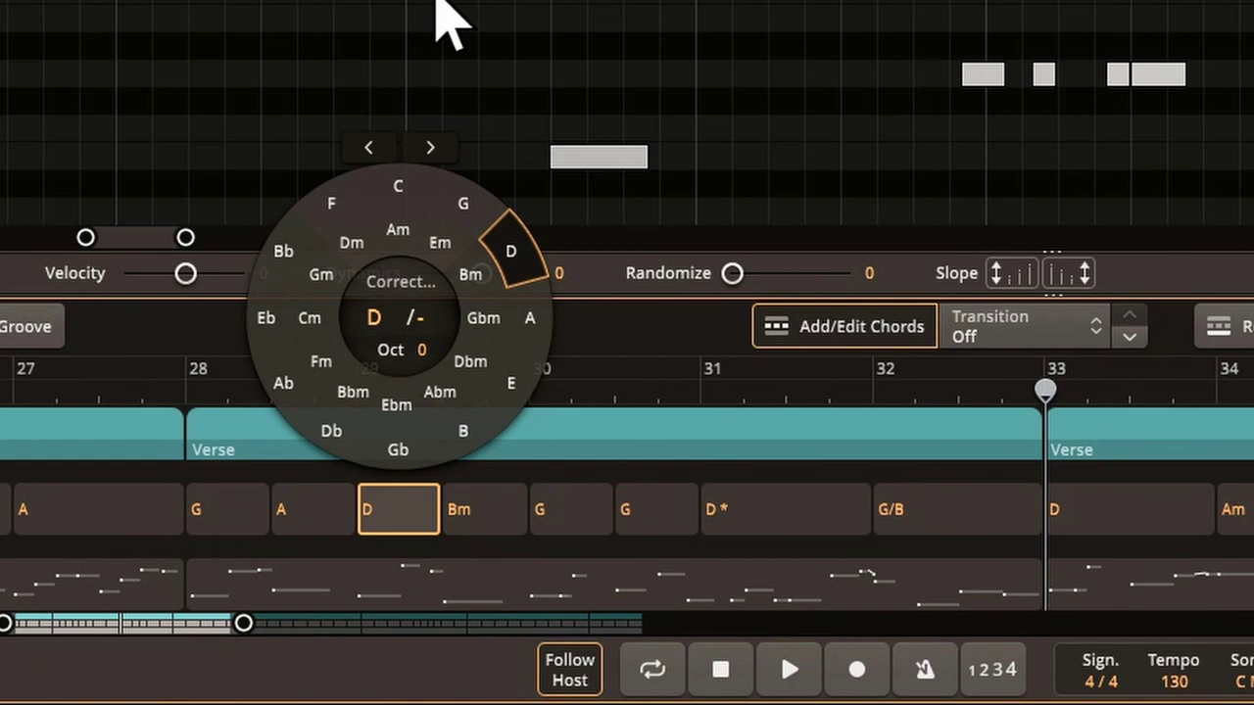
{"action": "key", "text": "Escape"}
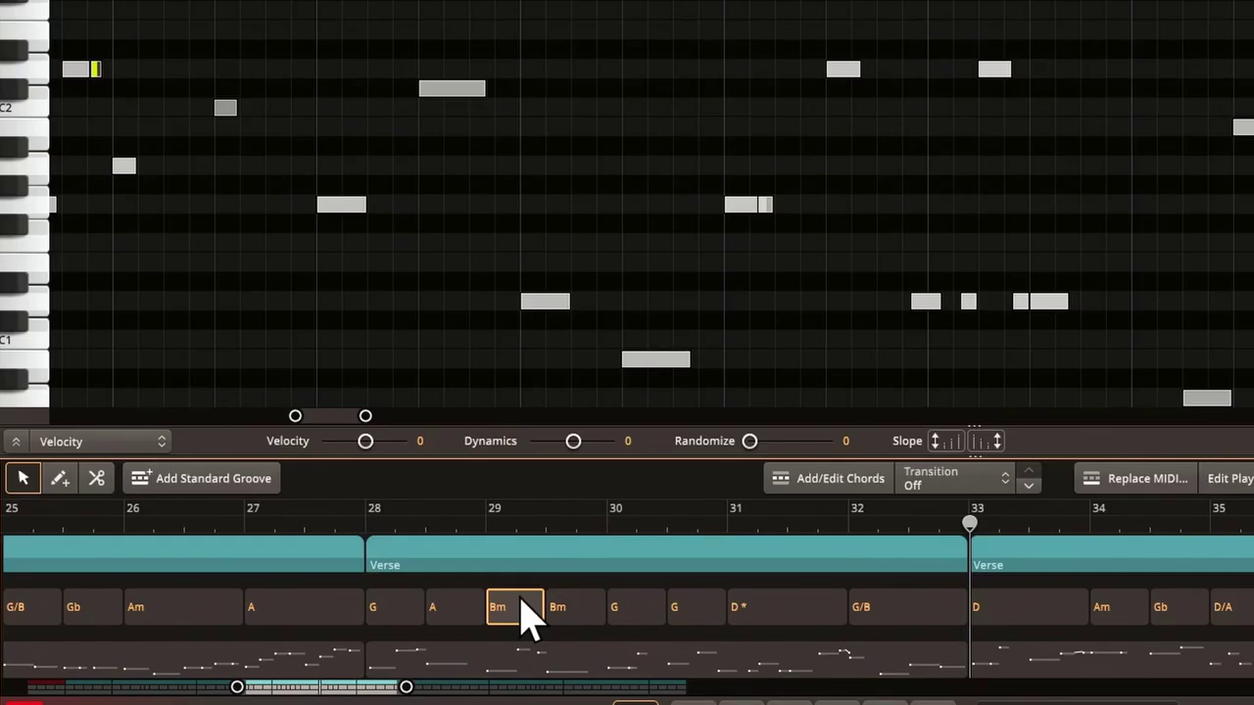
Step: Change the first half-bar chord of bar 29 to D and check the chord choices for the next two half-bar chords
{"action": "left_click", "coordinate": [527, 612]}
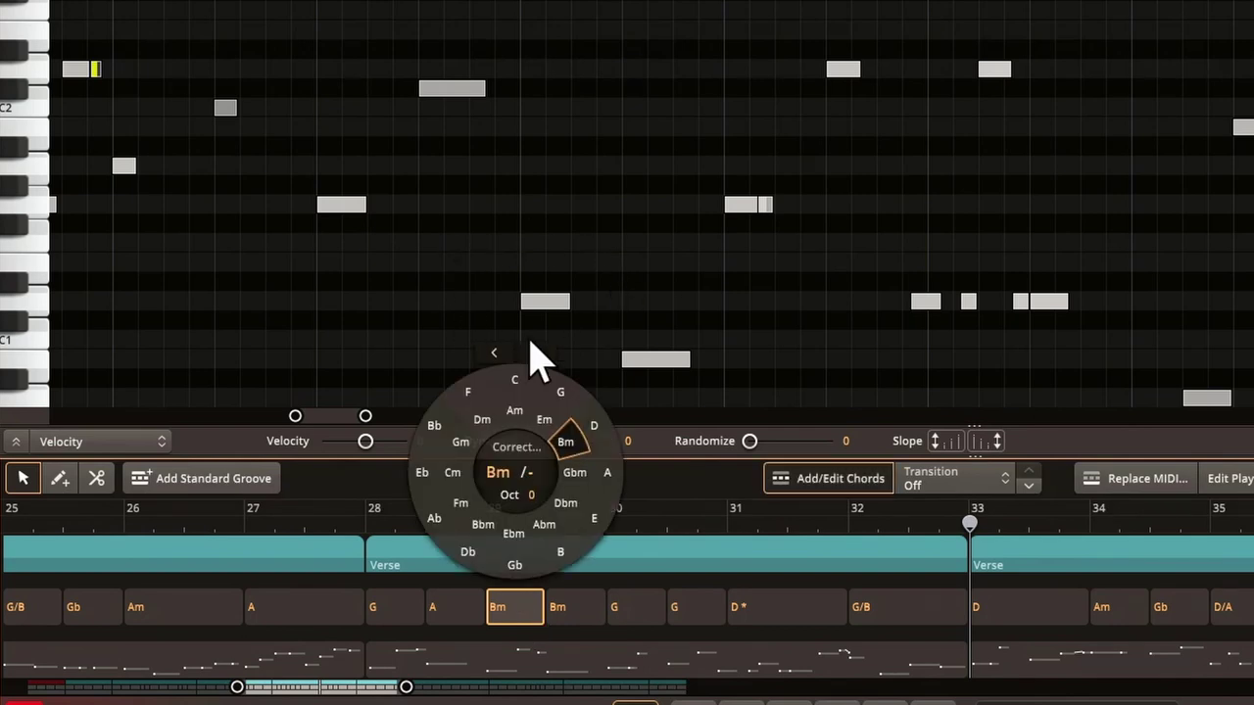
{"action": "left_click", "coordinate": [589, 424]}
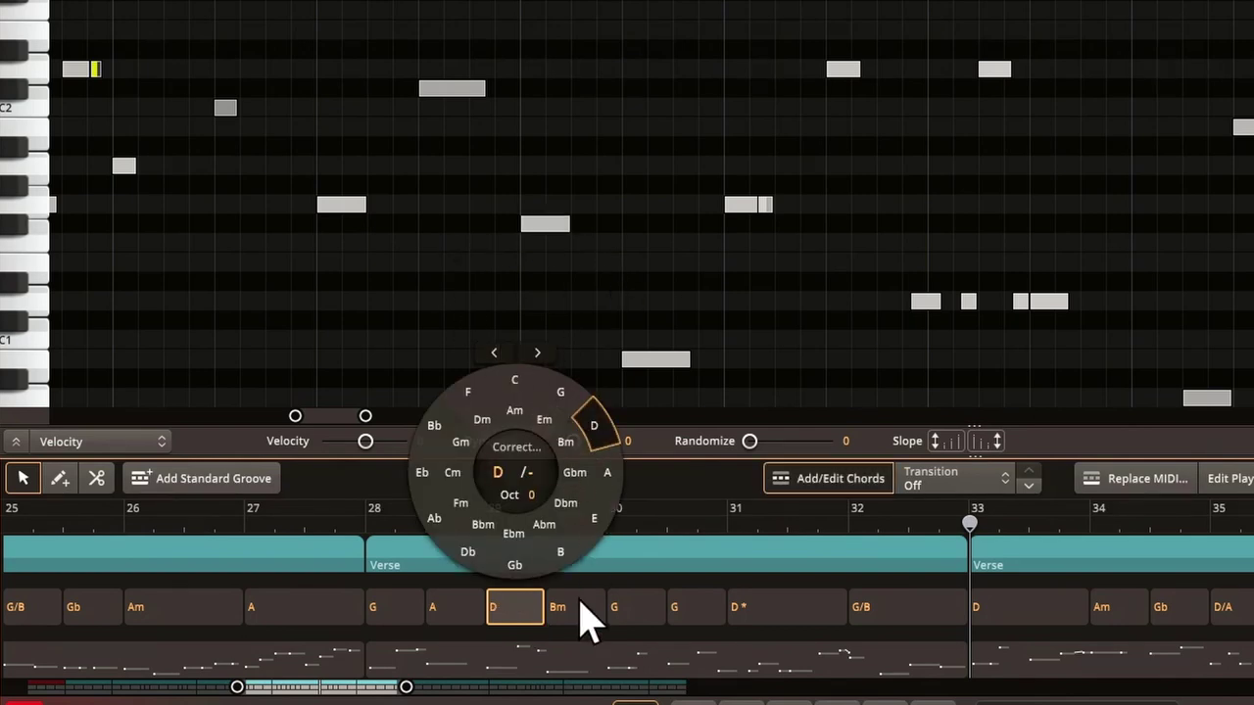
{"action": "left_click", "coordinate": [580, 612]}
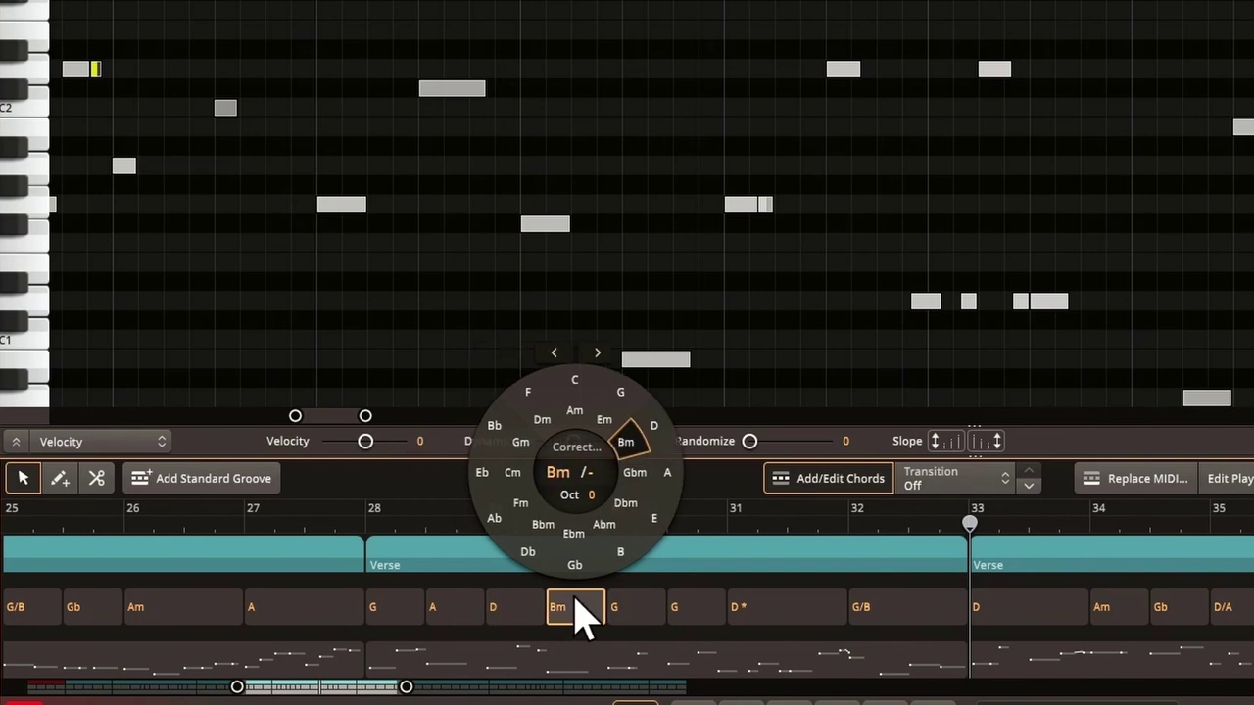
{"action": "left_click", "coordinate": [646, 616]}
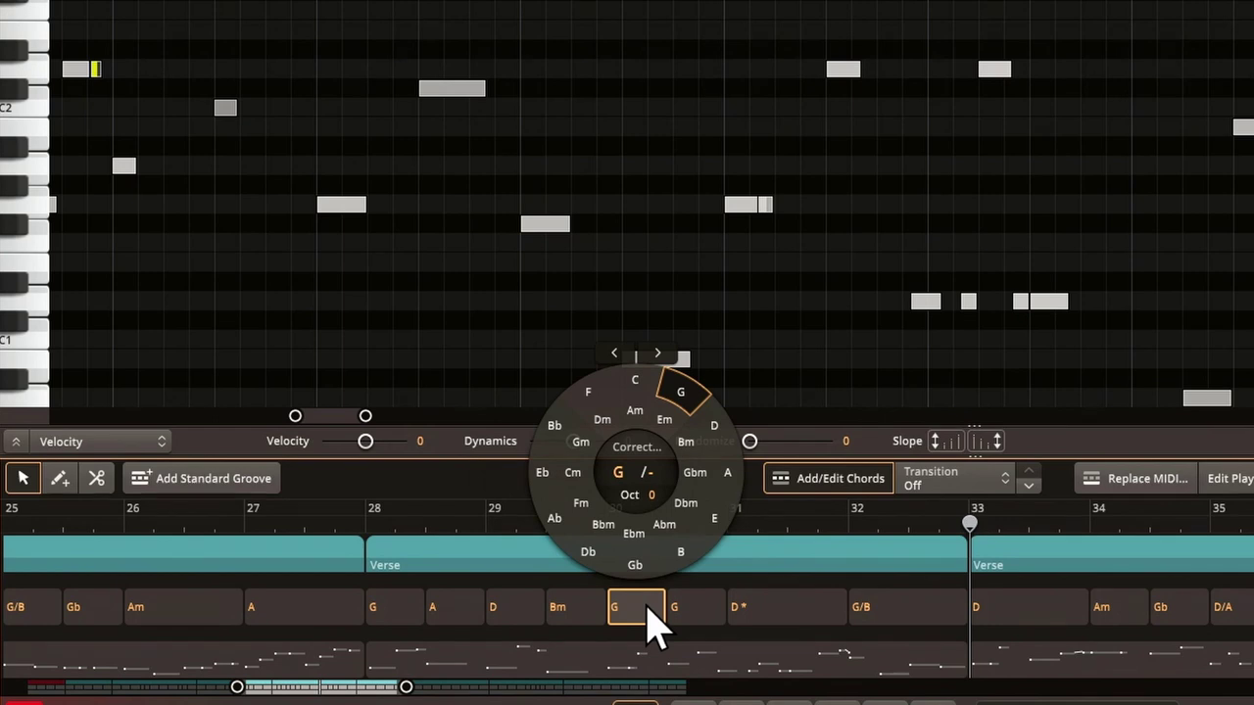
Step: Examine the bass note options for the second half-bar G chord in bar 30
{"action": "left_click", "coordinate": [707, 615]}
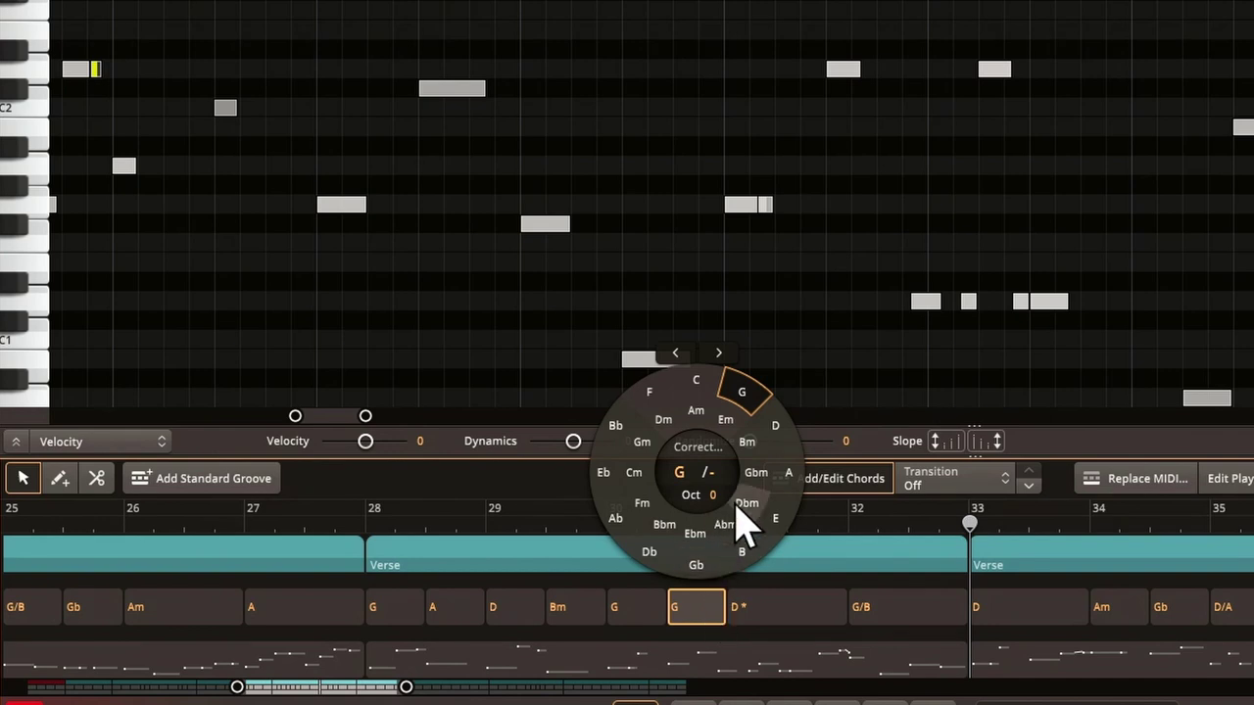
{"action": "left_click", "coordinate": [718, 472]}
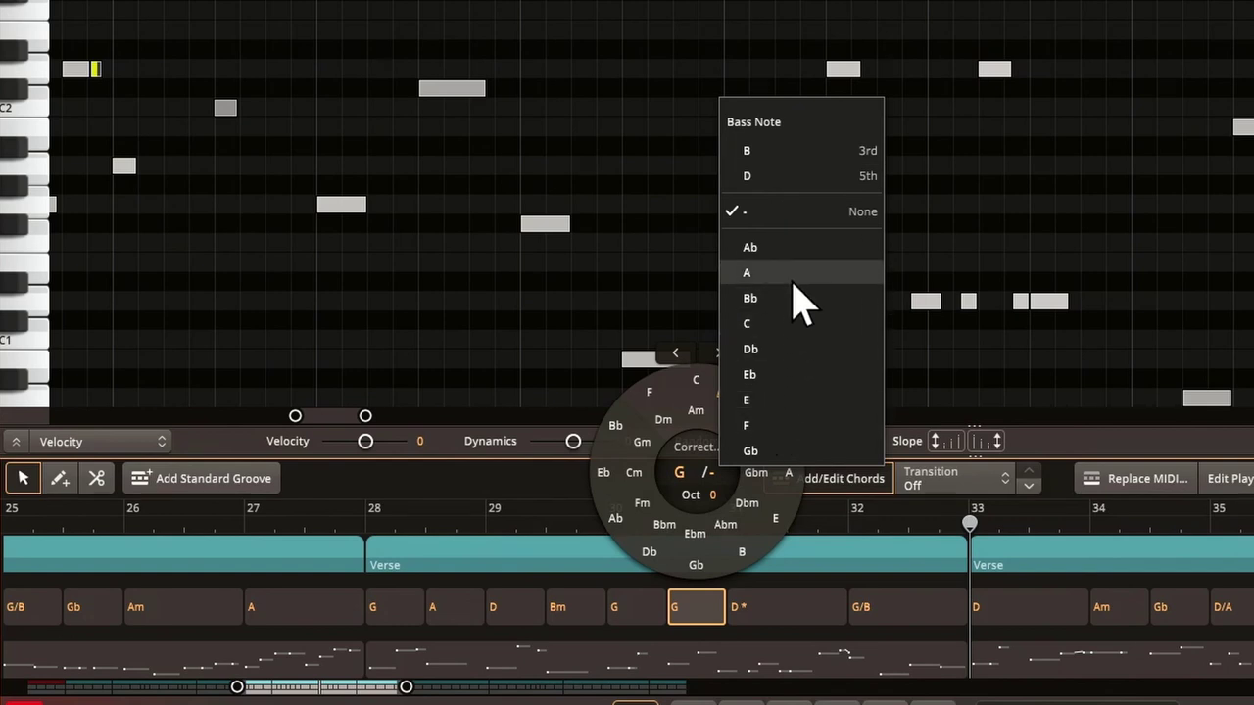
{"action": "left_click", "coordinate": [703, 443]}
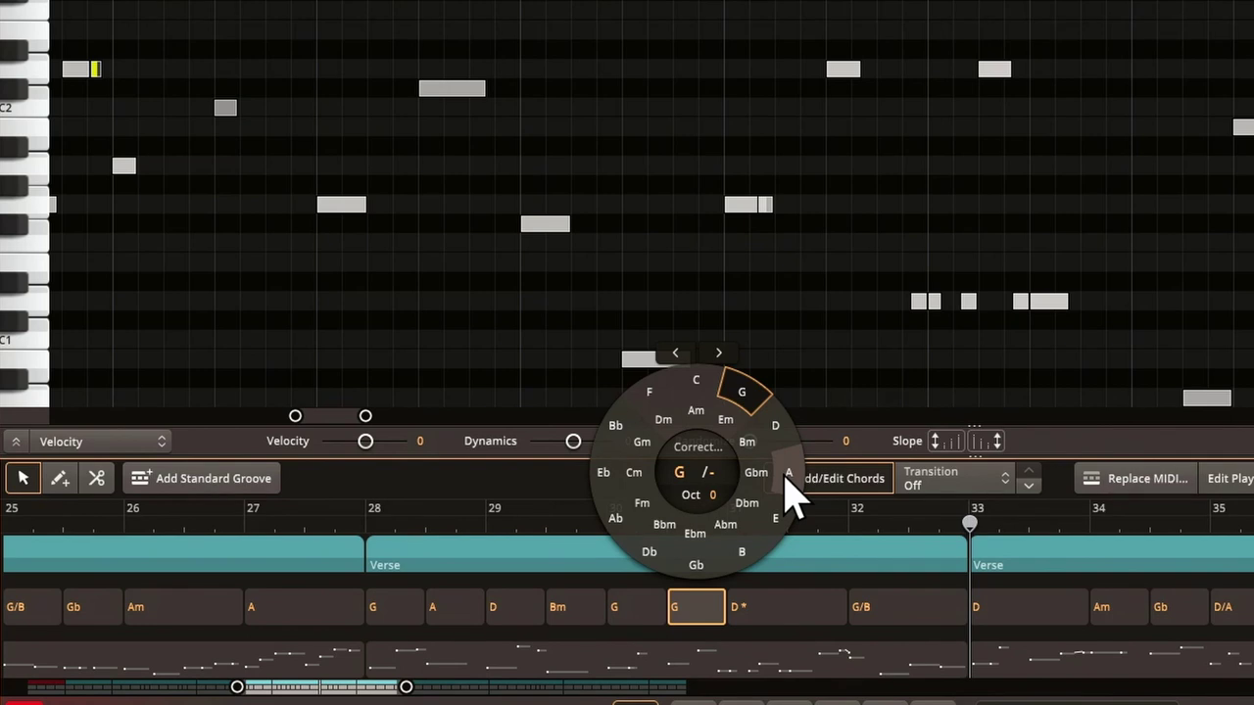
Step: Check bar 31's D chord, then change bar 32's chord to A with the bass note set to None
{"action": "left_click", "coordinate": [776, 621]}
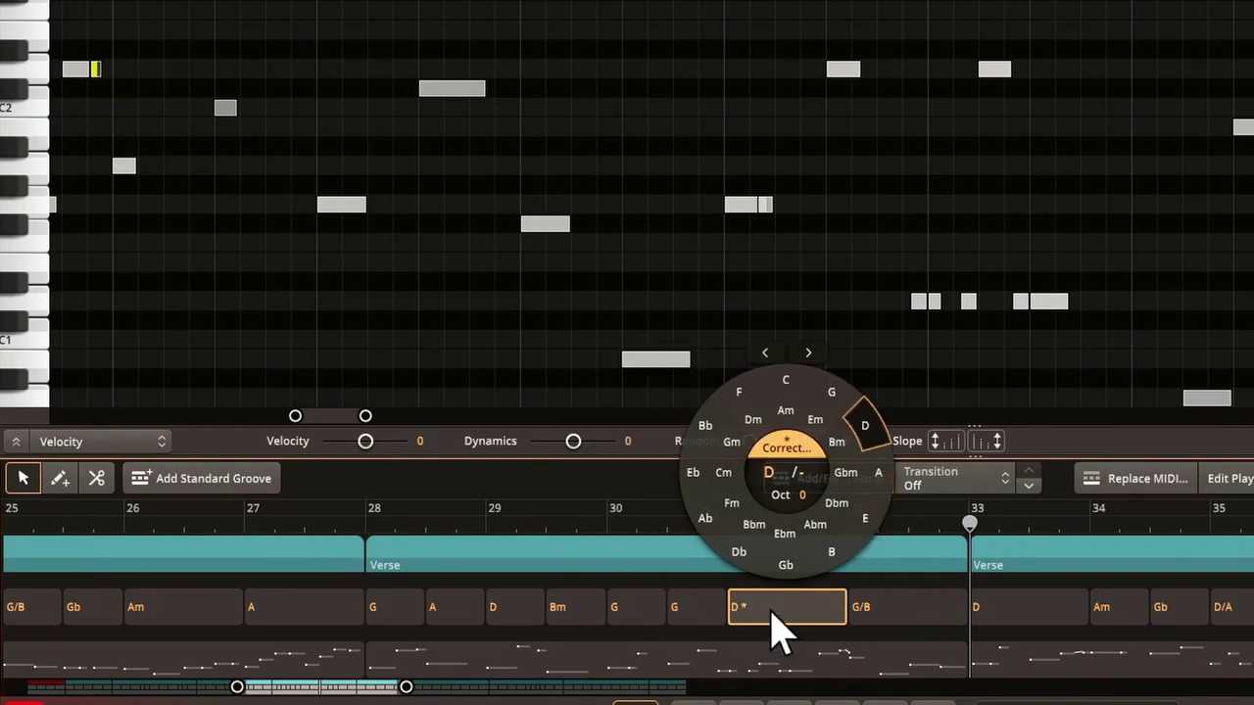
{"action": "left_click", "coordinate": [881, 615]}
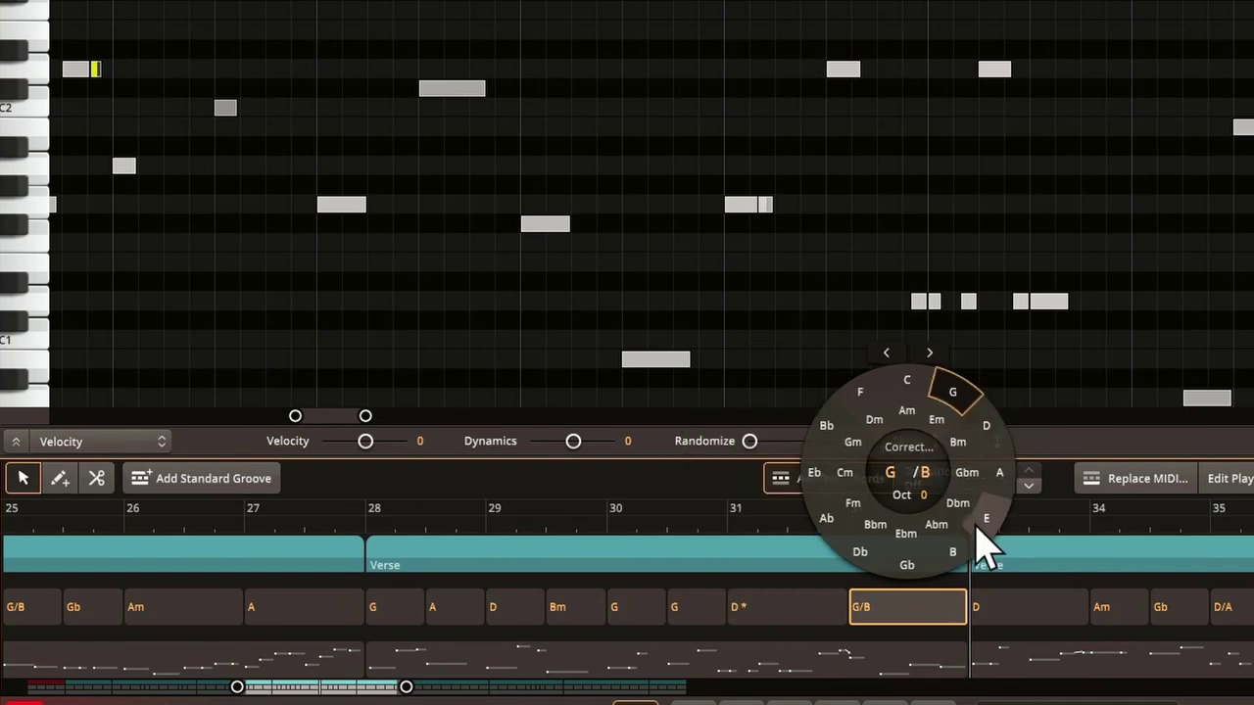
{"action": "left_click", "coordinate": [925, 476]}
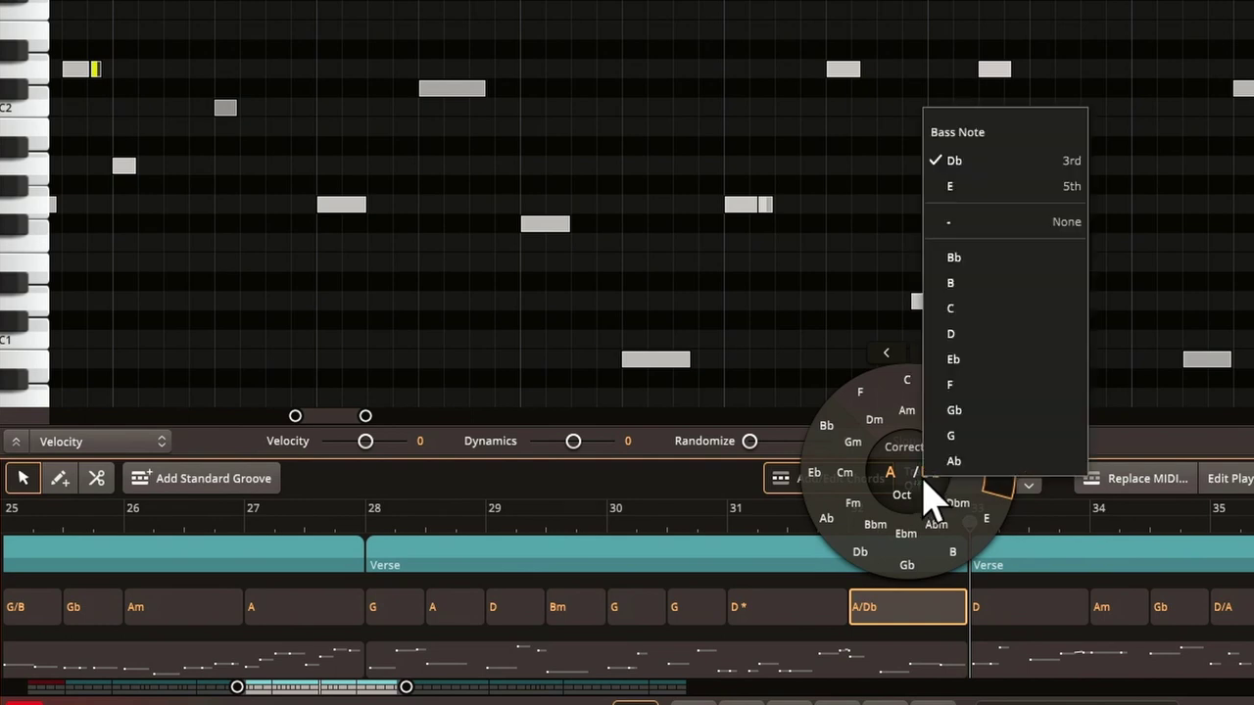
{"action": "left_click", "coordinate": [958, 223]}
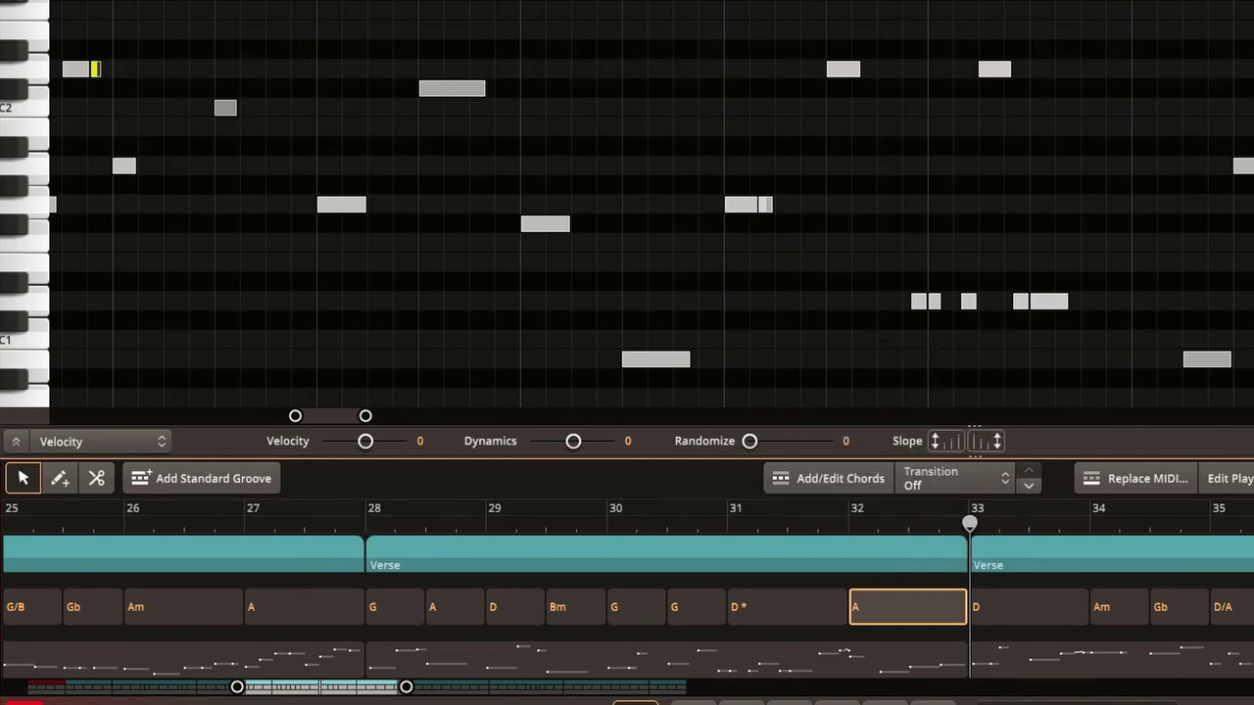
{"action": "left_click", "coordinate": [266, 2]}
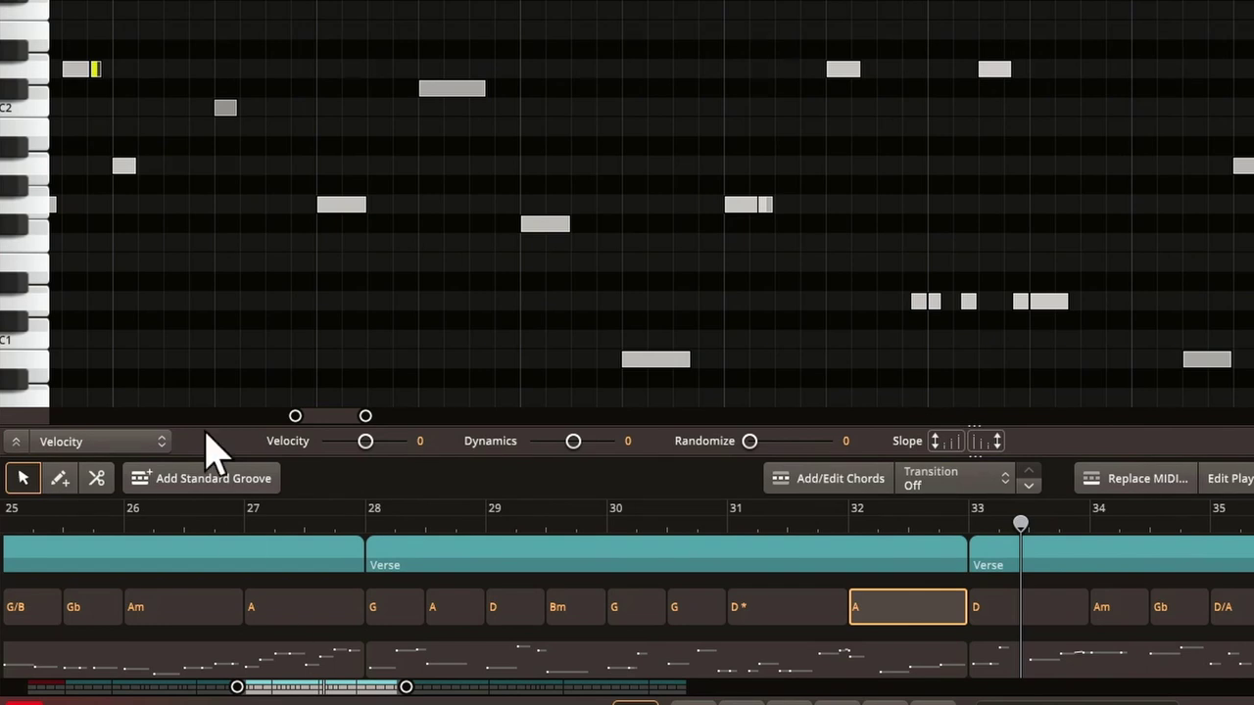
Step: Expand the velocity lane and set dynamics to -13 and velocity to 19 for the notes in bars 27 and 28
{"action": "left_click", "coordinate": [135, 447]}
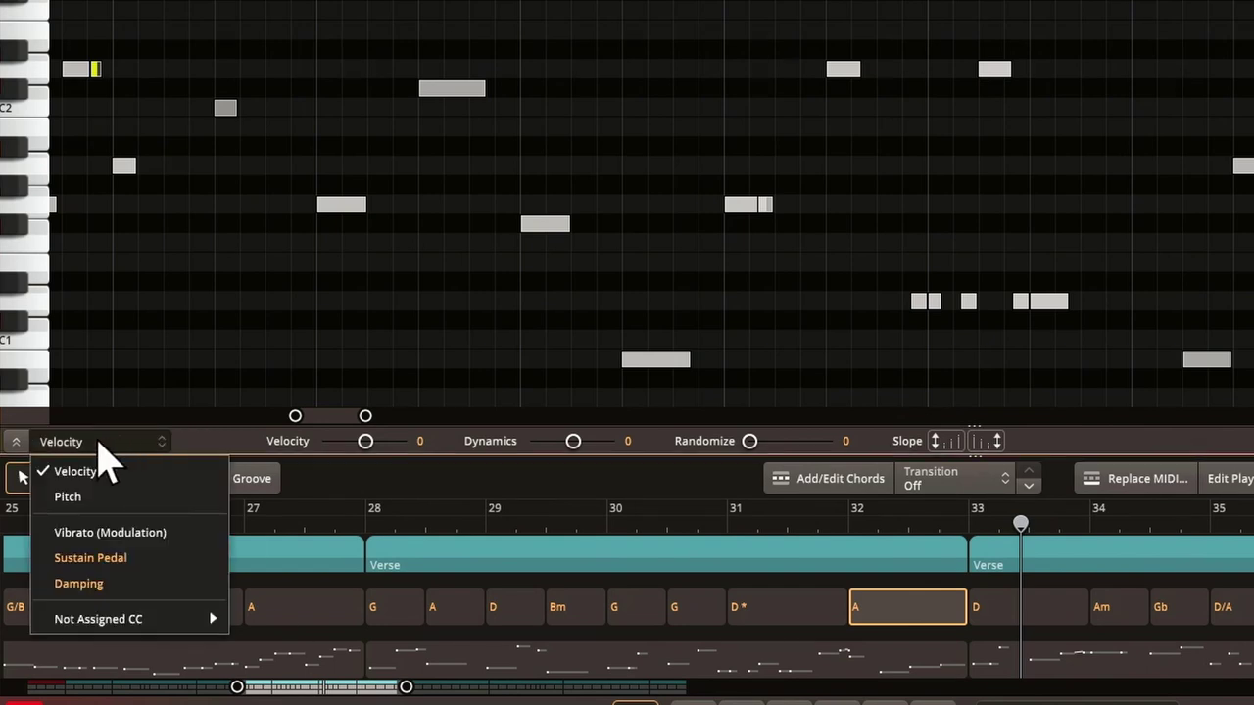
{"action": "left_click", "coordinate": [16, 442]}
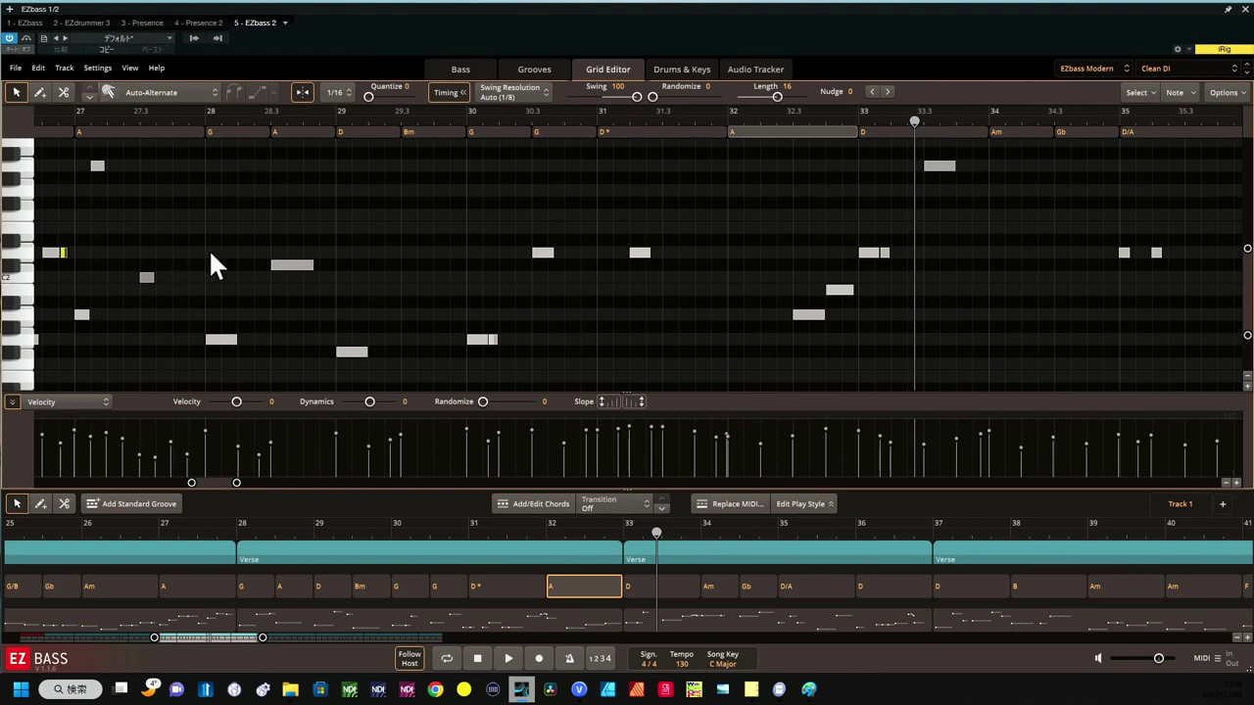
{"action": "left_click_drag", "start_coordinate": [327, 184], "coordinate": [70, 386]}
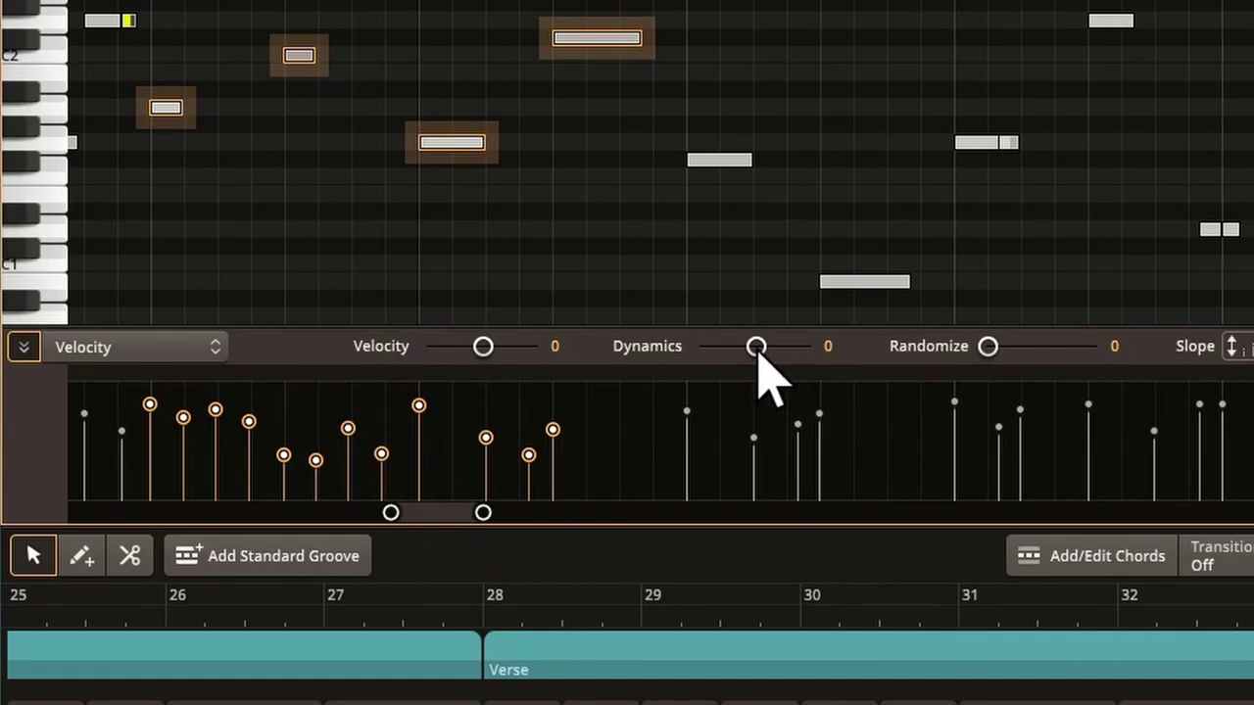
{"action": "left_click_drag", "start_coordinate": [752, 348], "coordinate": [746, 345]}
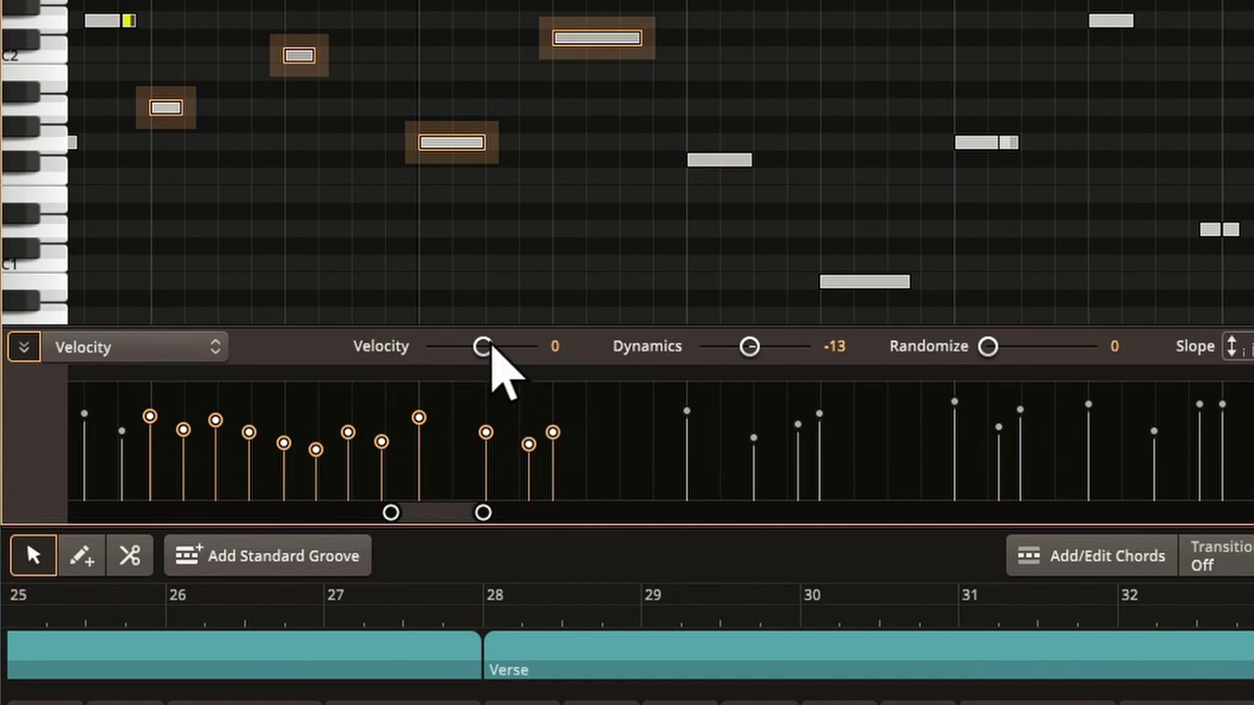
{"action": "mouse_move", "coordinate": [492, 354]}
{"action": "left_mouse_down"}
{"action": "mouse_move", "coordinate": [505, 355]}
{"action": "mouse_move", "coordinate": [508, 377]}
{"action": "mouse_move", "coordinate": [499, 350]}
{"action": "left_mouse_up"}
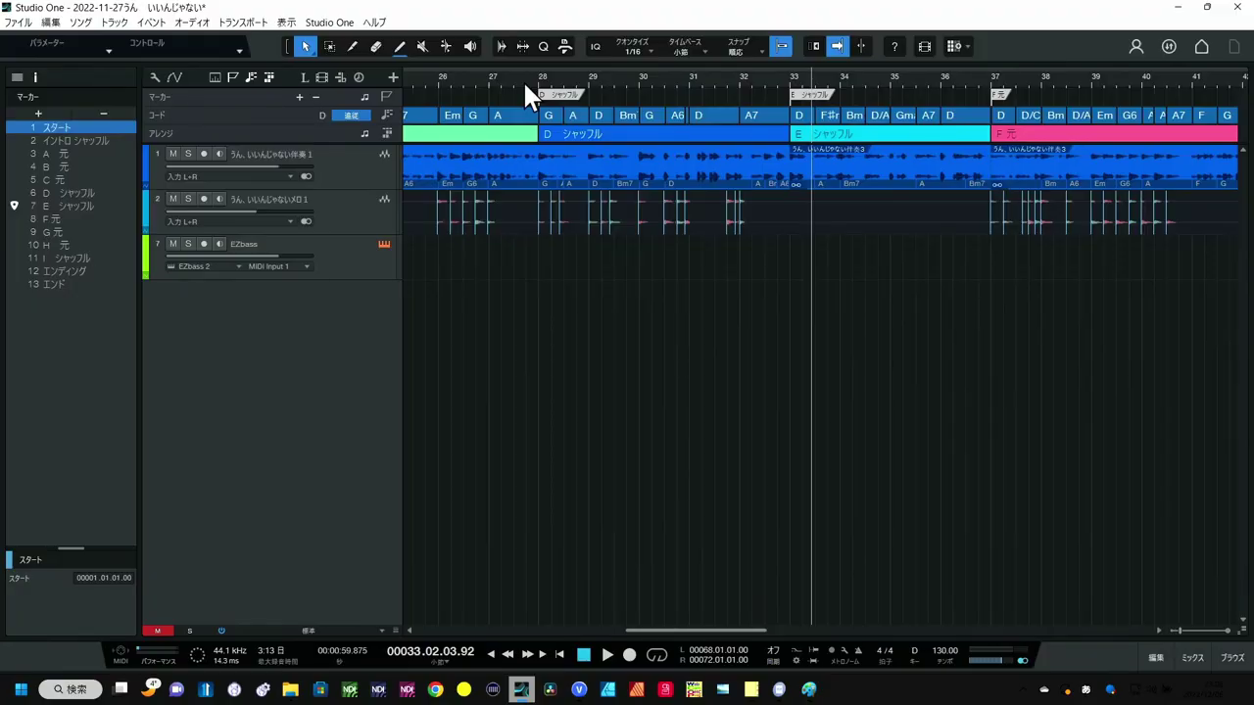
Step: Switch to Studio One, add an instrument track, and place the whole chord track on it as chord events
{"action": "key", "text": "z"}
{"action": "right_click", "coordinate": [313, 316]}
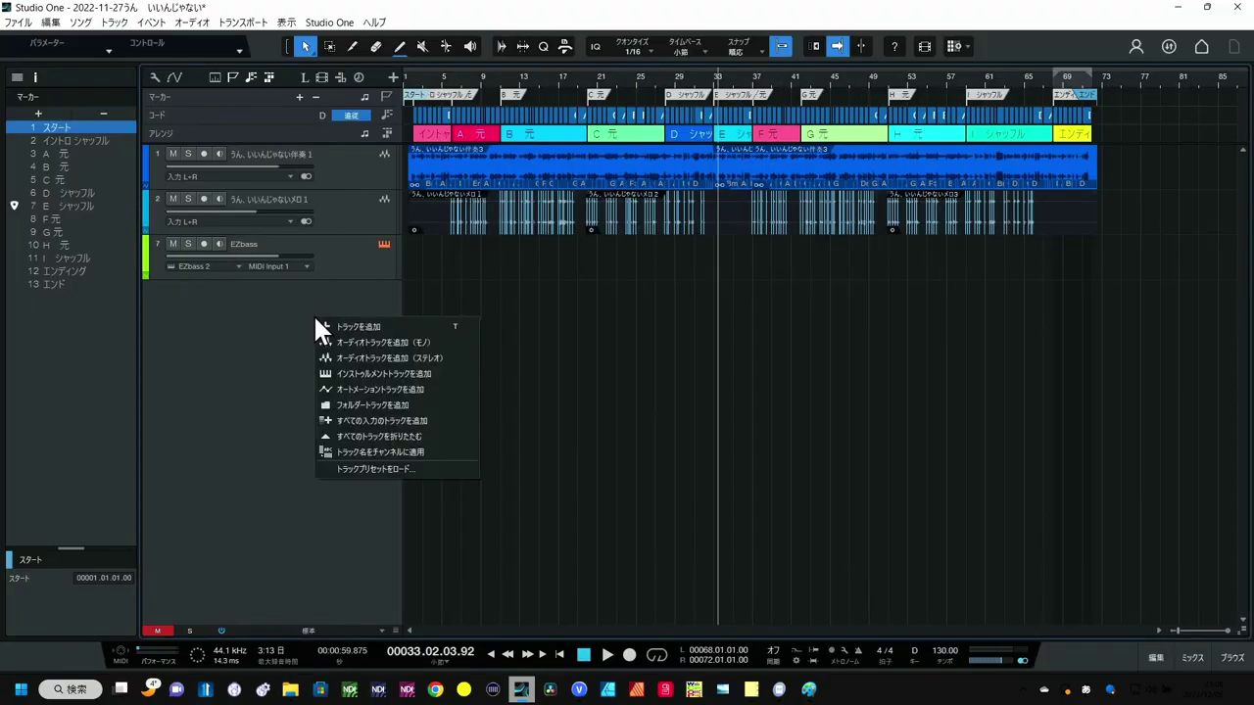
{"action": "left_click", "coordinate": [383, 377]}
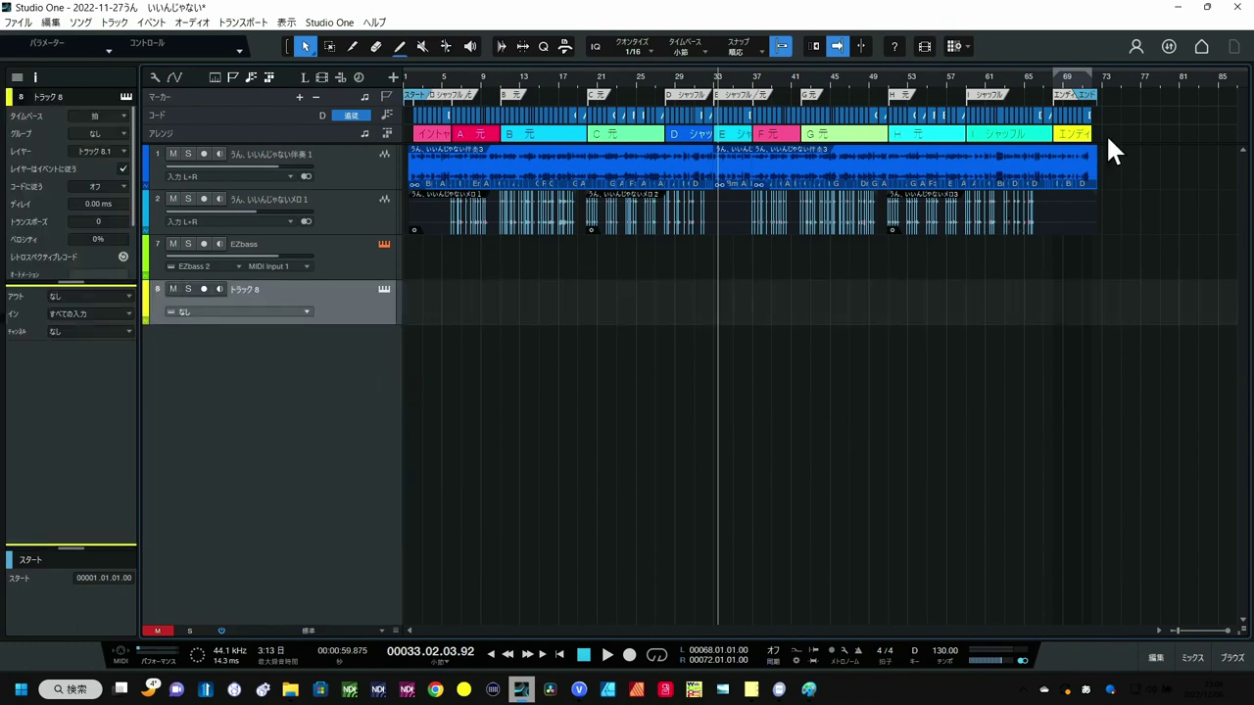
{"action": "left_click_drag", "start_coordinate": [1119, 123], "coordinate": [434, 290]}
{"action": "left_click_drag", "start_coordinate": [465, 77], "coordinate": [490, 313]}
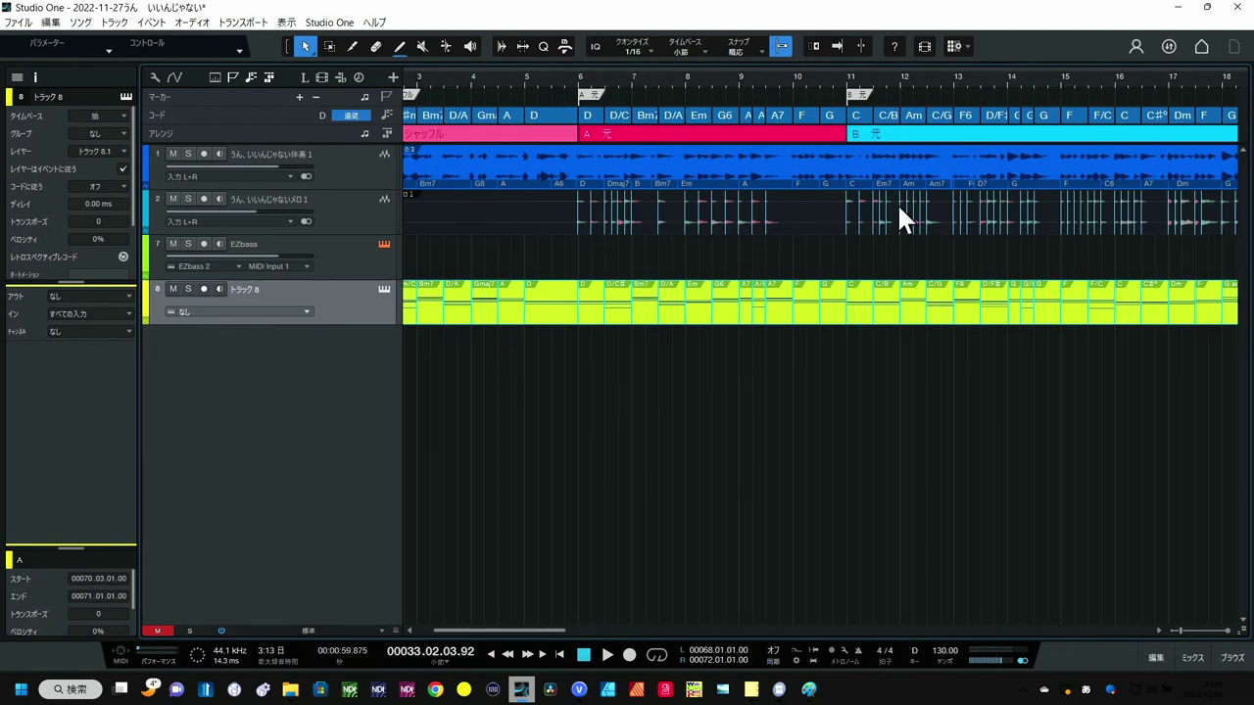
{"action": "left_click_drag", "start_coordinate": [490, 78], "coordinate": [494, 37]}
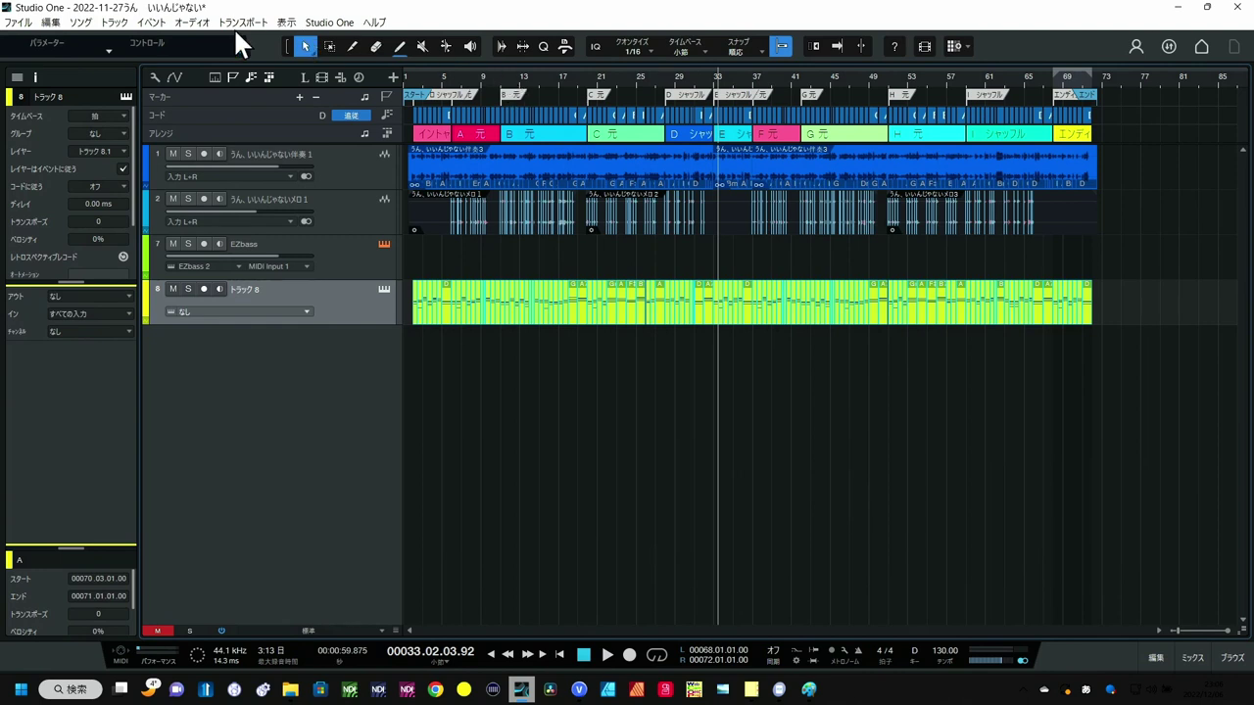
Step: Try to export the chord events as a MIDI file
{"action": "left_click", "coordinate": [155, 23]}
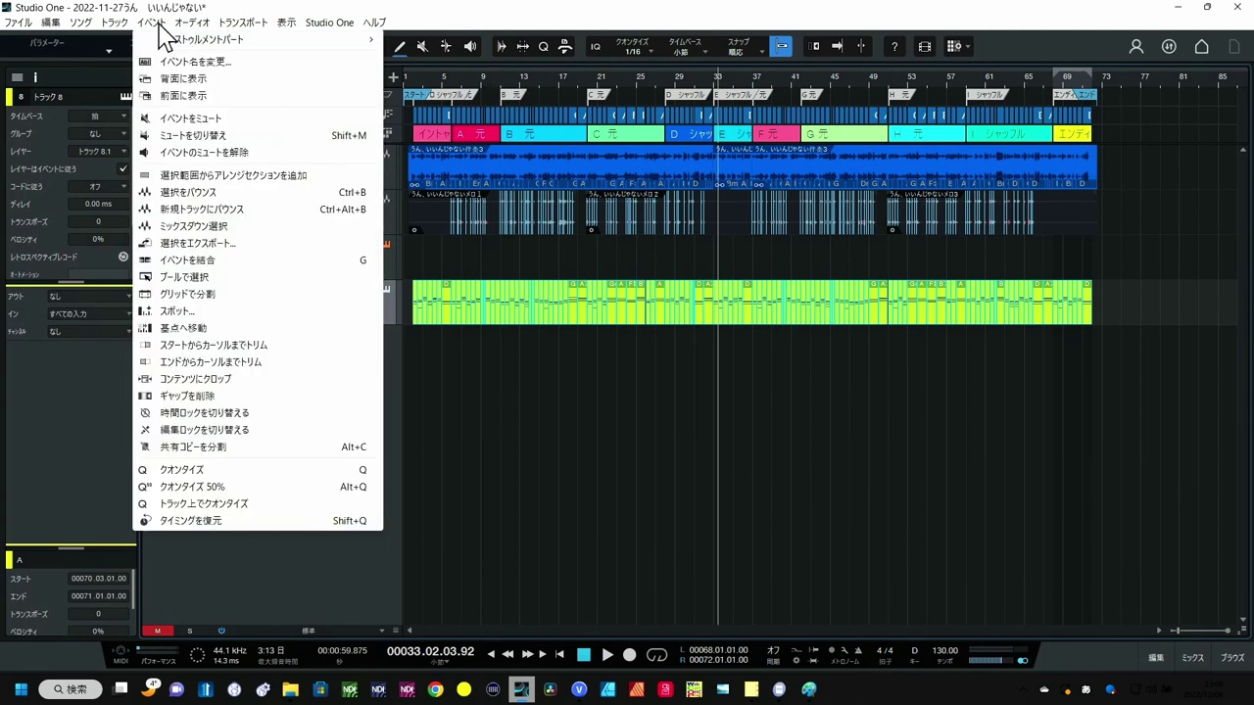
{"action": "left_click", "coordinate": [201, 260]}
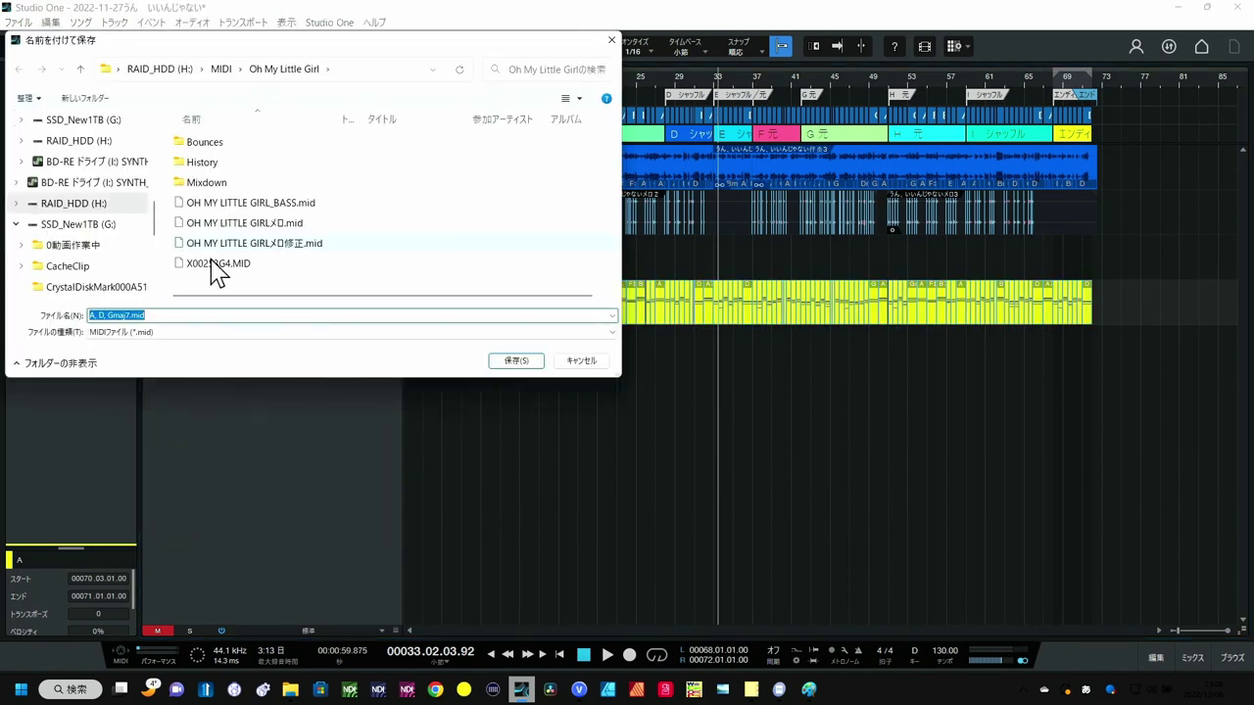
{"action": "left_click", "coordinate": [223, 333]}
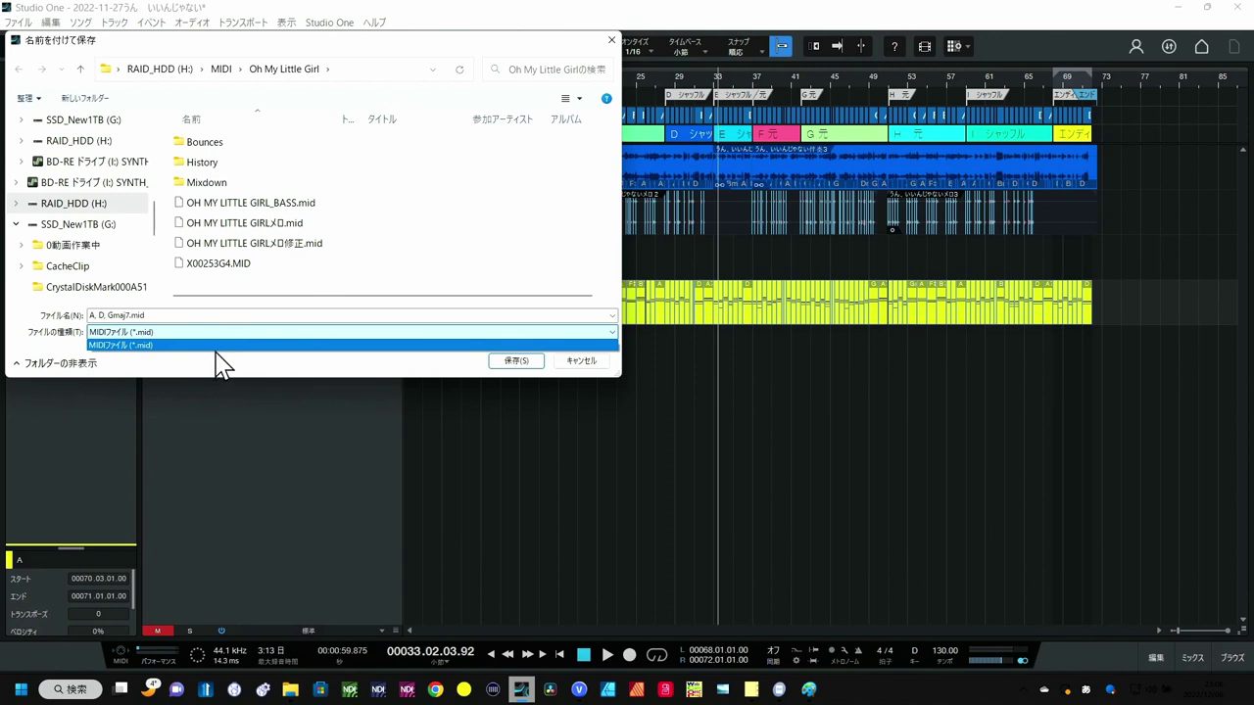
{"action": "left_click", "coordinate": [218, 345]}
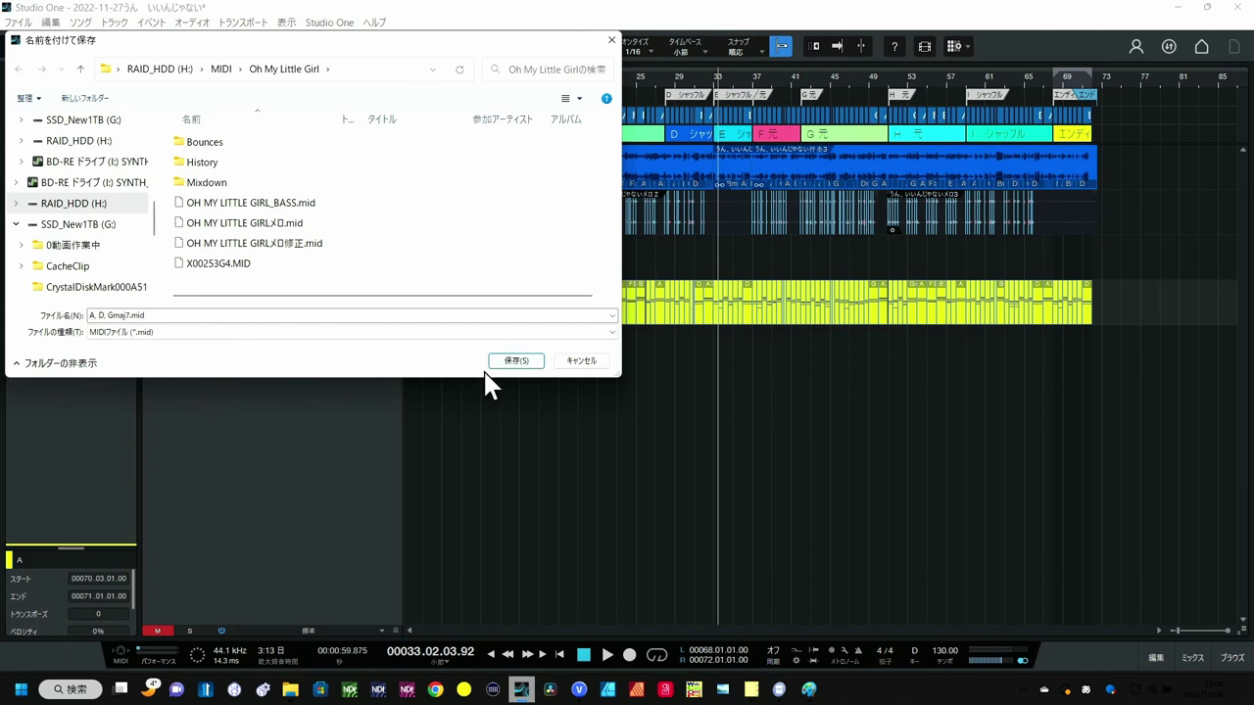
{"action": "left_click", "coordinate": [581, 361]}
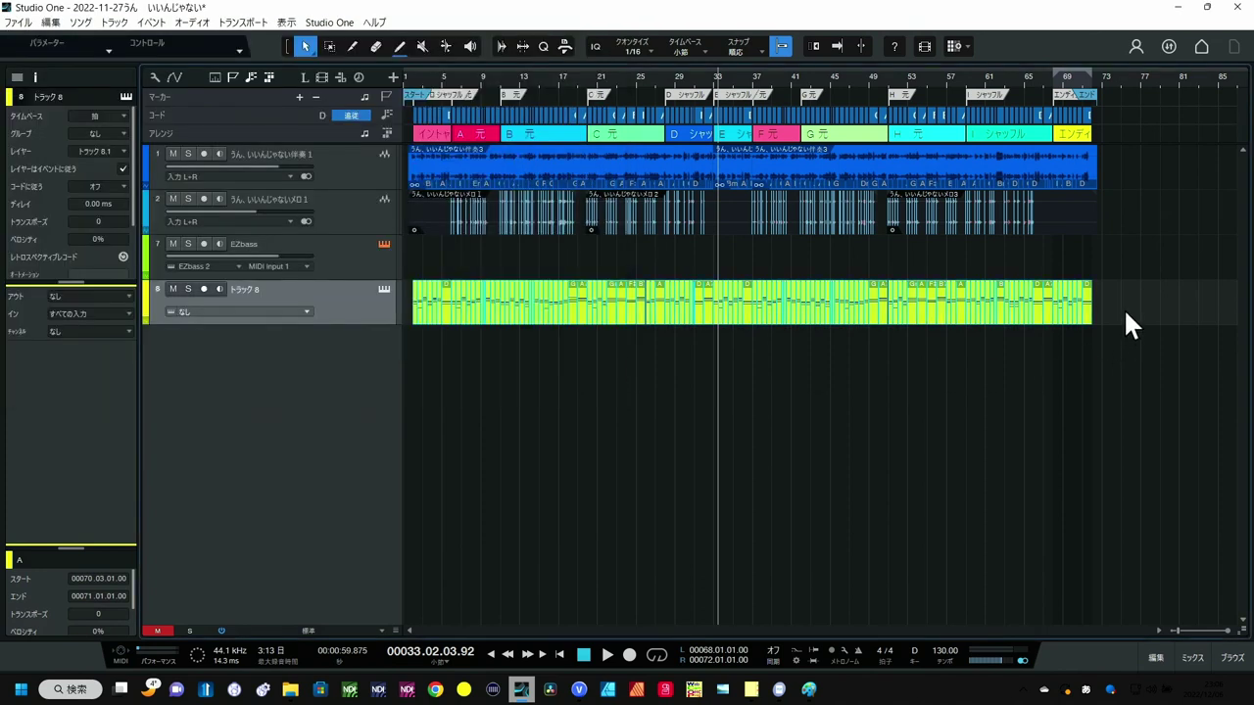
Step: Return to EZbass and place the Walking 120 BPM groove Variation 02 at bar 33 of the song track
{"action": "left_click_drag", "start_coordinate": [1099, 304], "coordinate": [403, 307]}
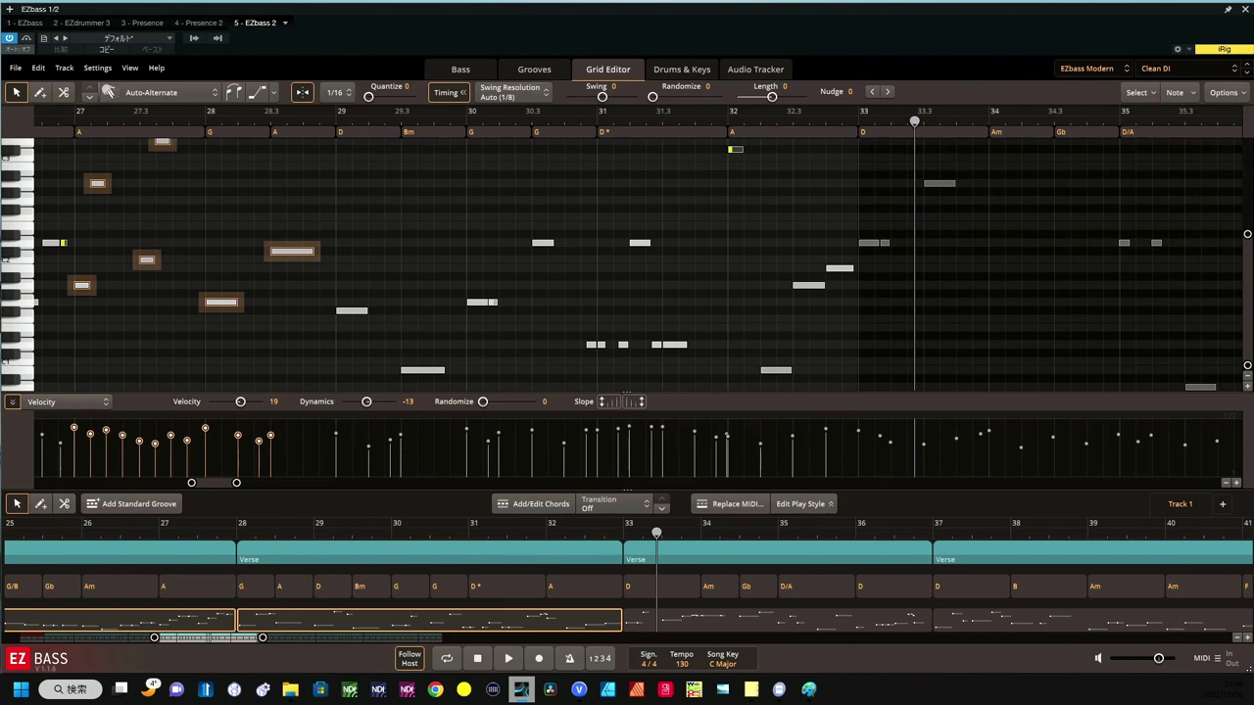
{"action": "left_click", "coordinate": [547, 69]}
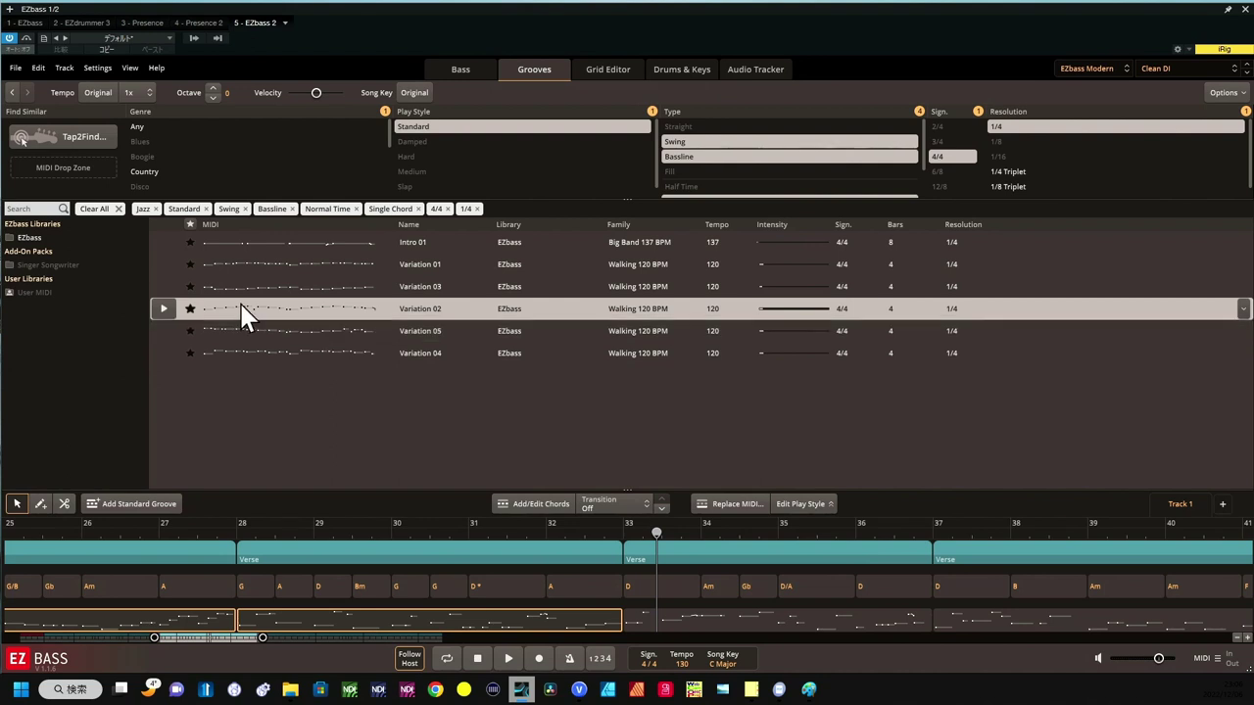
{"action": "left_click_drag", "start_coordinate": [243, 315], "coordinate": [666, 551]}
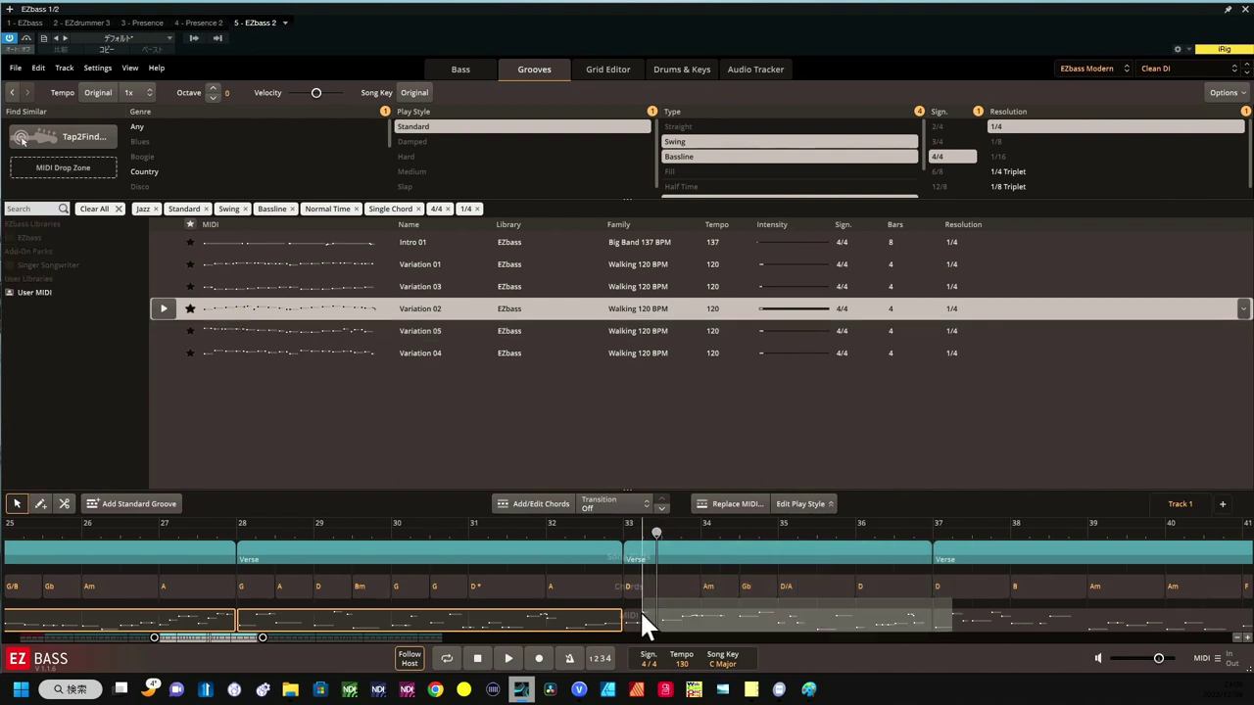
{"action": "left_click_drag", "start_coordinate": [643, 617], "coordinate": [620, 617]}
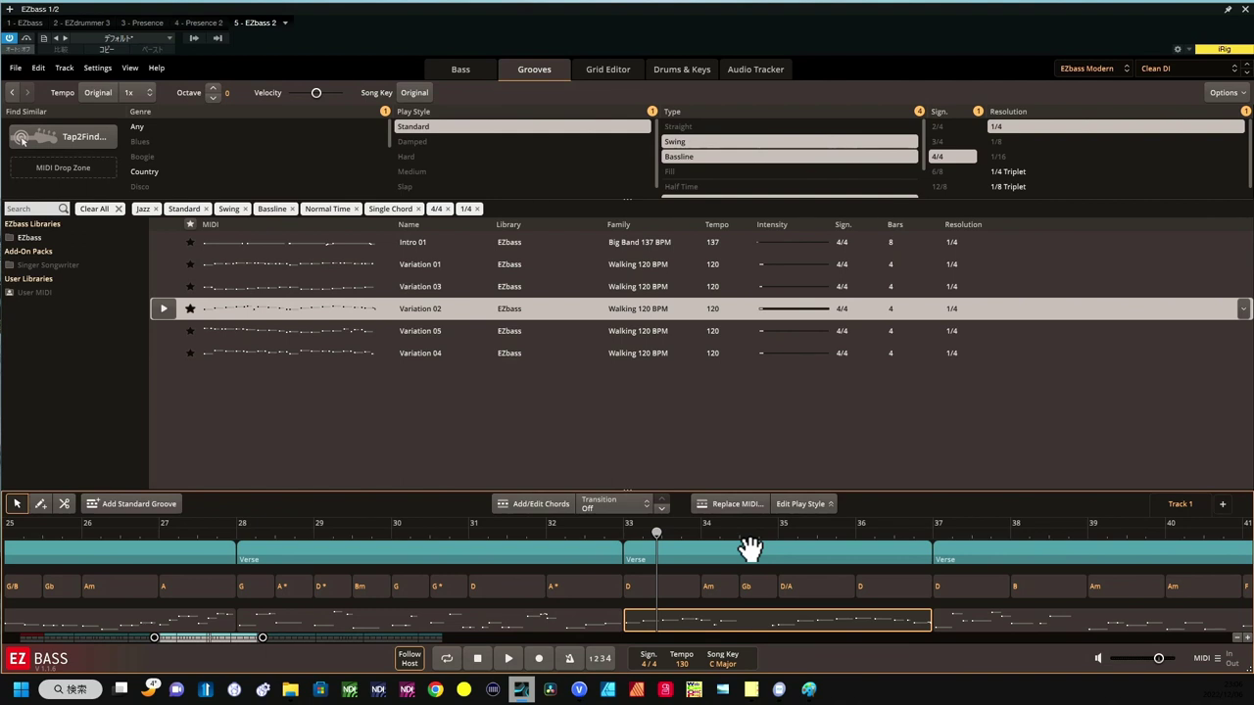
Step: Tap a two-bar rhythm in Tap2Find with six hits and find similar grooves
{"action": "left_click", "coordinate": [79, 147]}
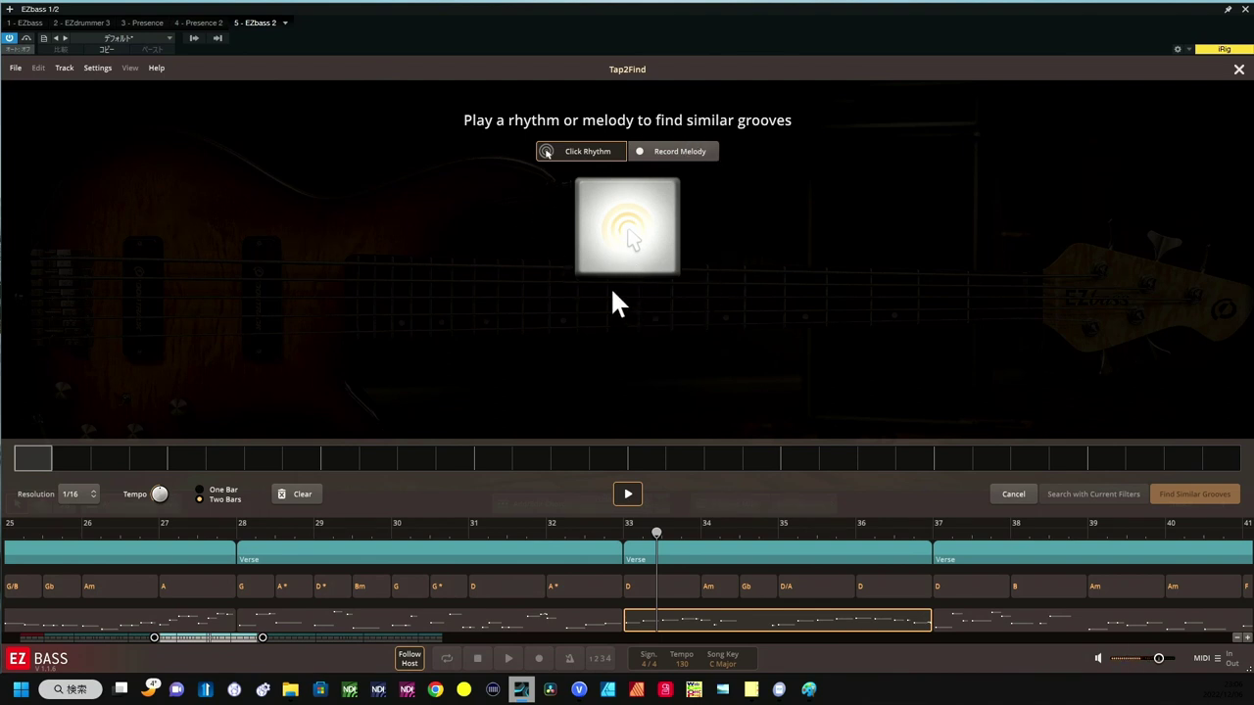
{"action": "left_click", "coordinate": [617, 257]}
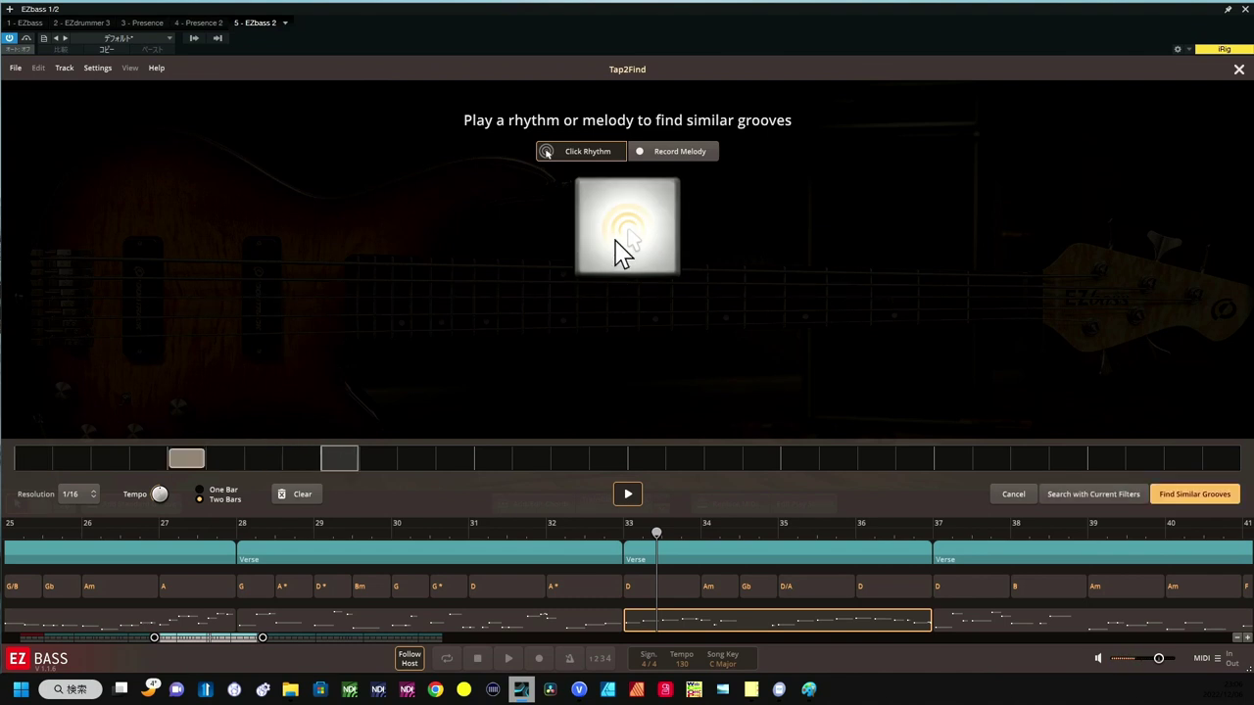
{"action": "left_click", "coordinate": [622, 253]}
{"action": "left_click", "coordinate": [621, 252]}
{"action": "left_click", "coordinate": [622, 252]}
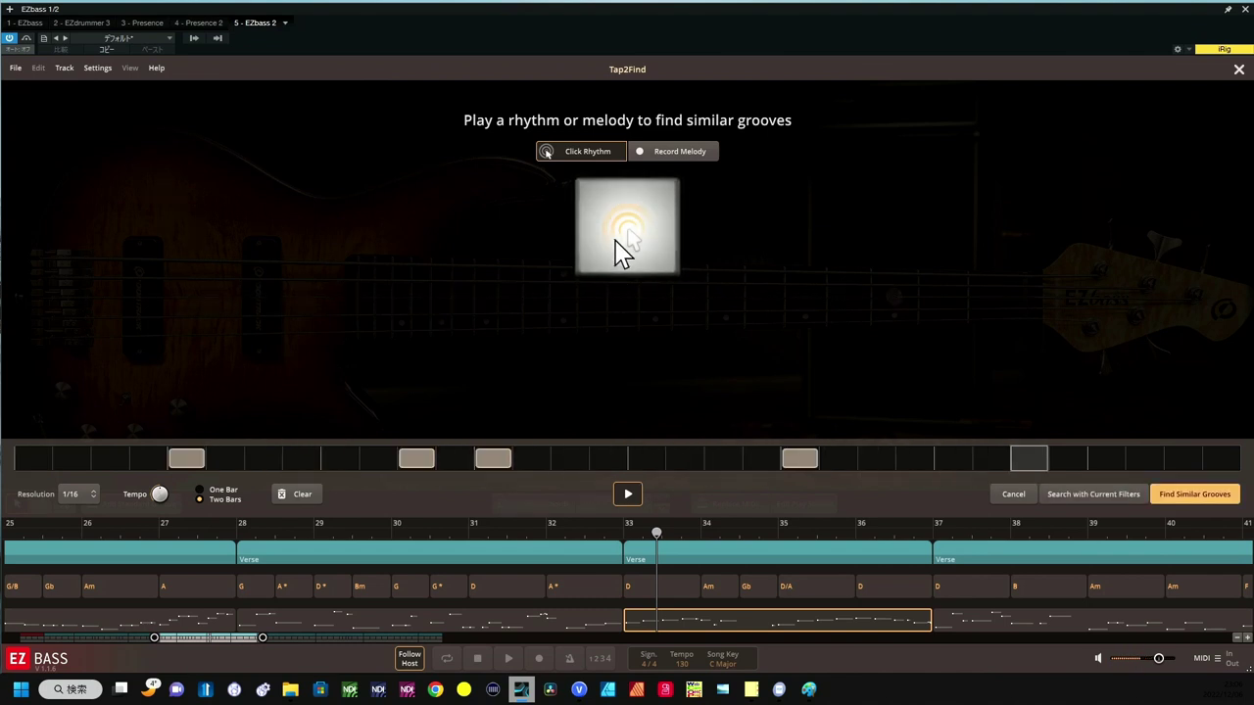
{"action": "left_click", "coordinate": [622, 252]}
{"action": "left_click", "coordinate": [622, 253]}
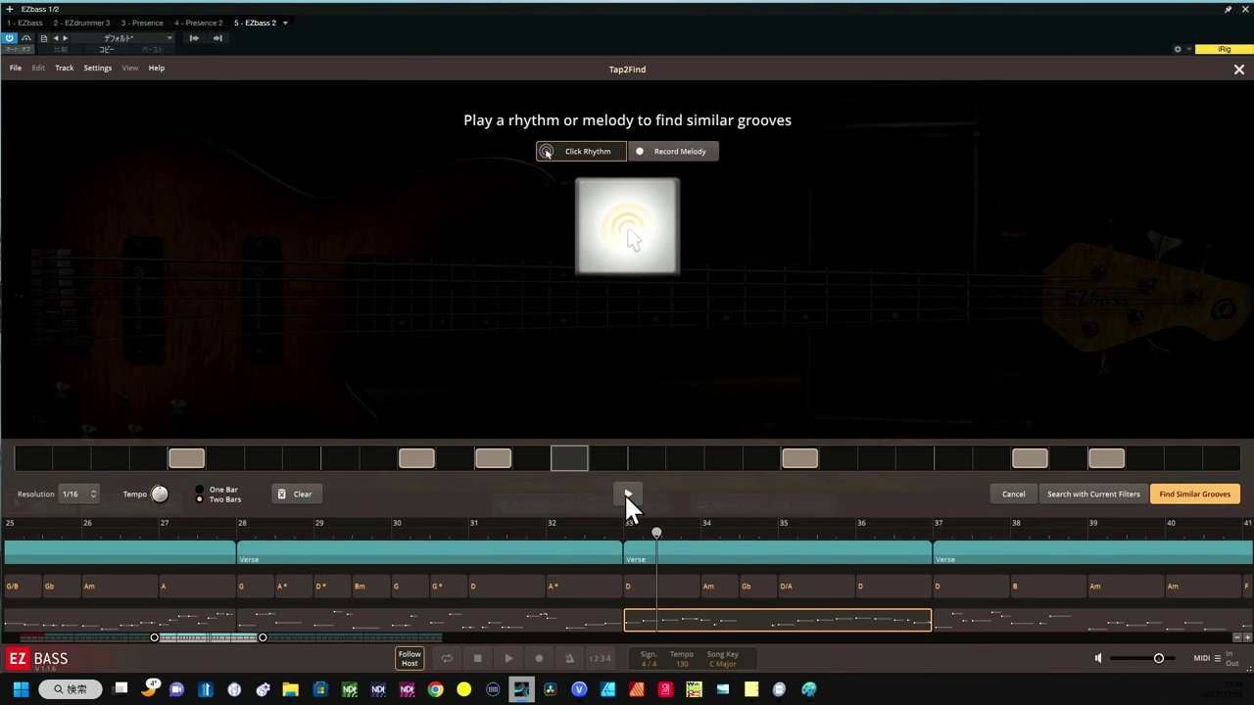
{"action": "left_click", "coordinate": [1183, 505]}
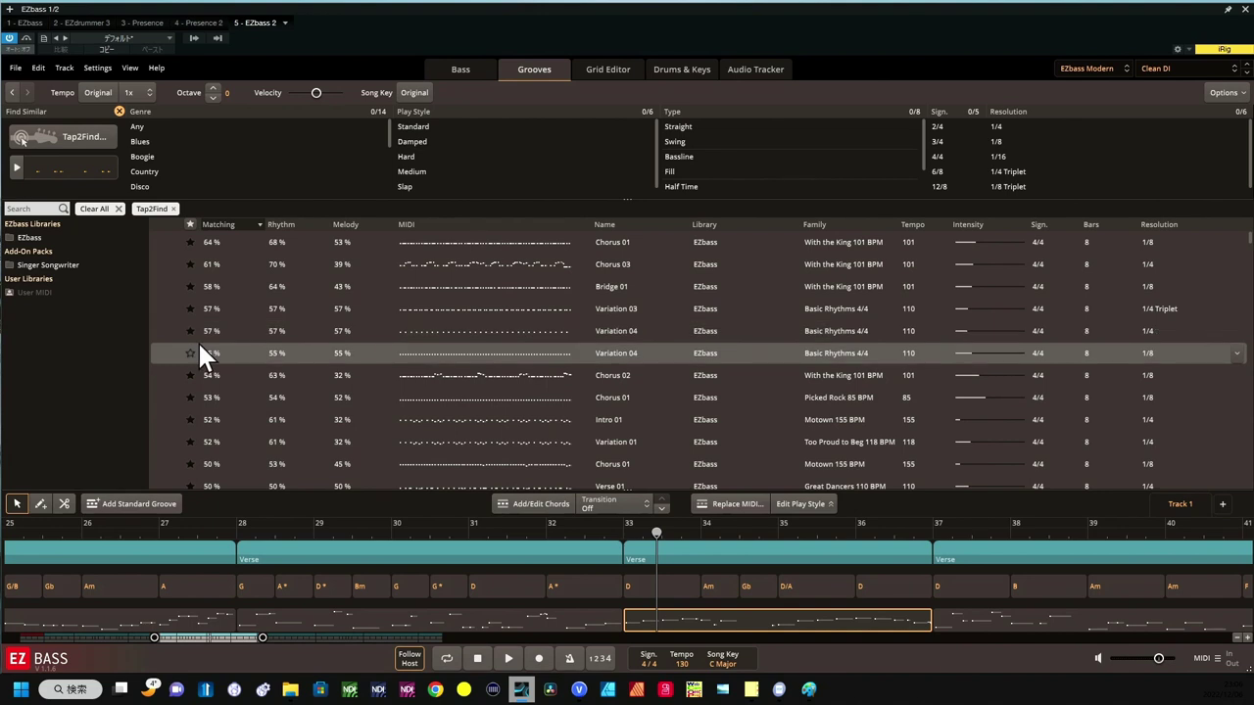
Step: Audition the matching grooves Chorus 01, Chorus 03, Bridge 01 and Variation 03, then stop playback
{"action": "left_click", "coordinate": [162, 243]}
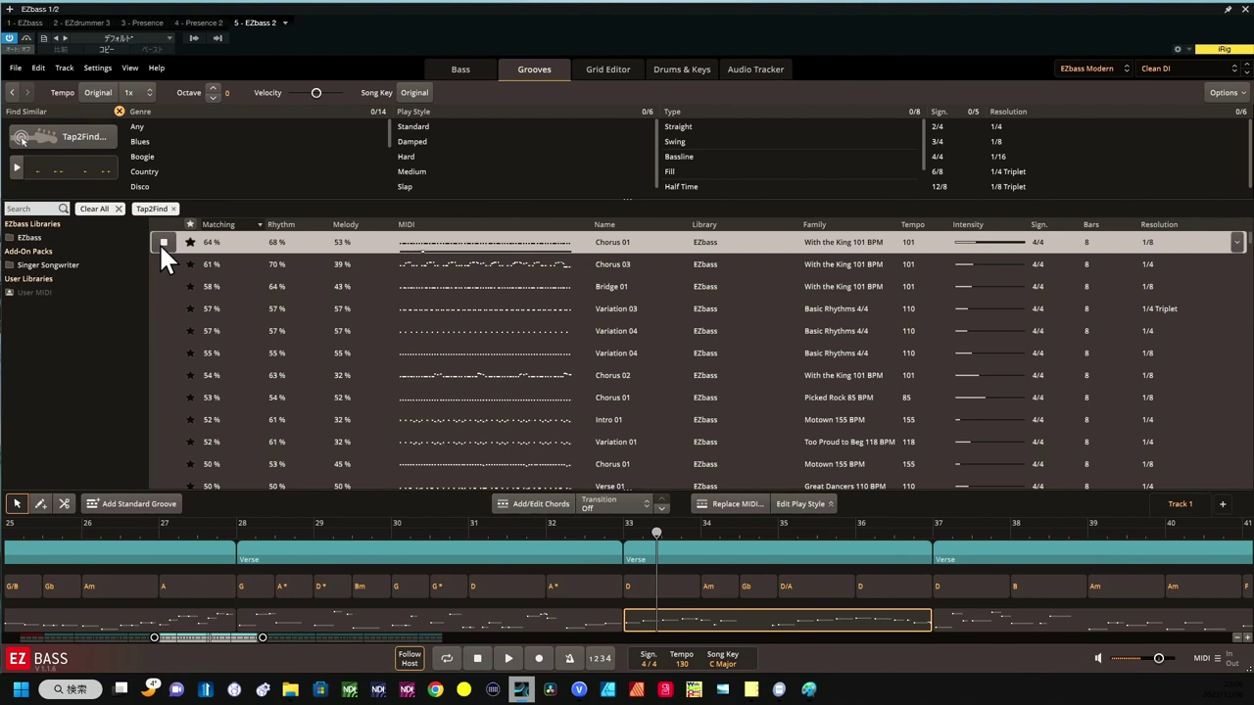
{"action": "left_click", "coordinate": [161, 257]}
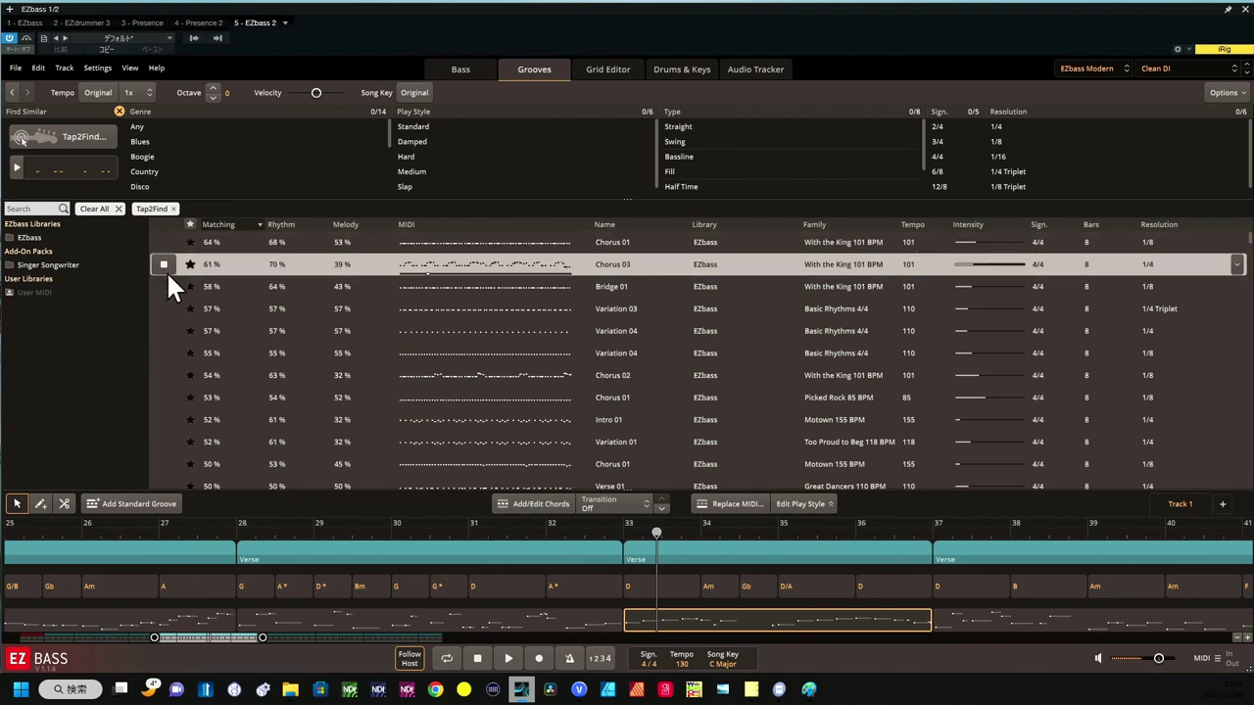
{"action": "left_click", "coordinate": [167, 282]}
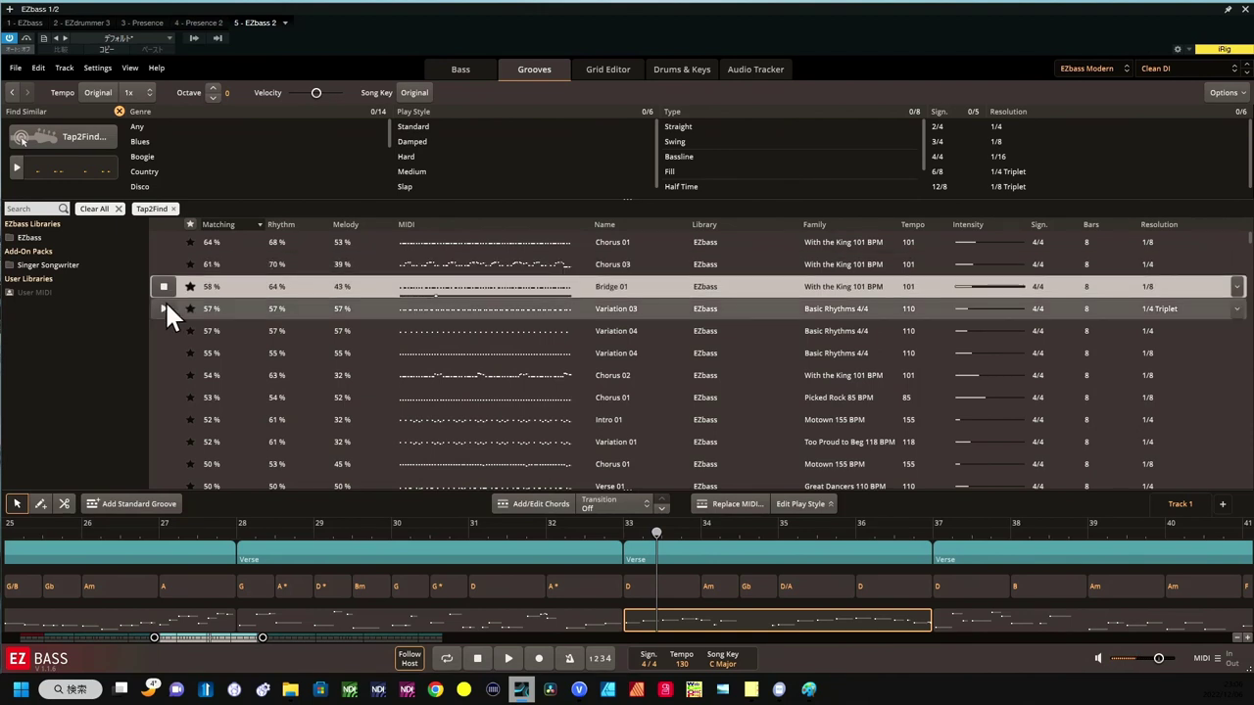
{"action": "left_click", "coordinate": [164, 305]}
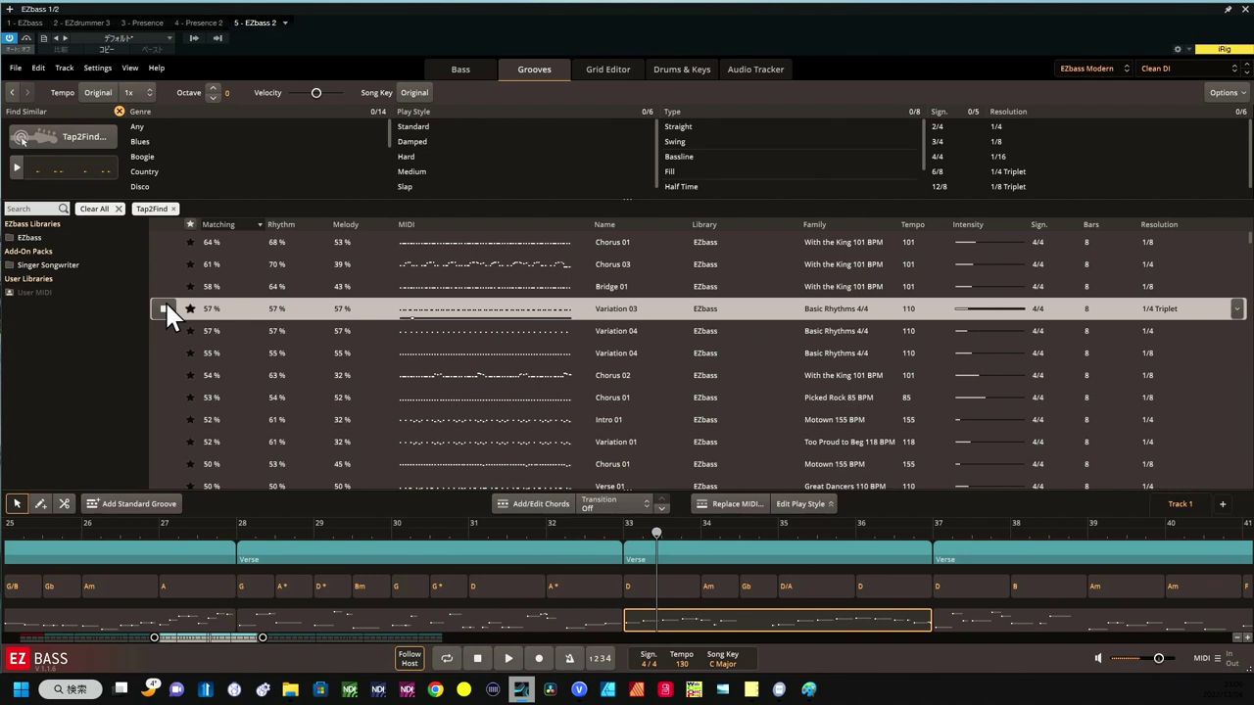
{"action": "left_click", "coordinate": [164, 307]}
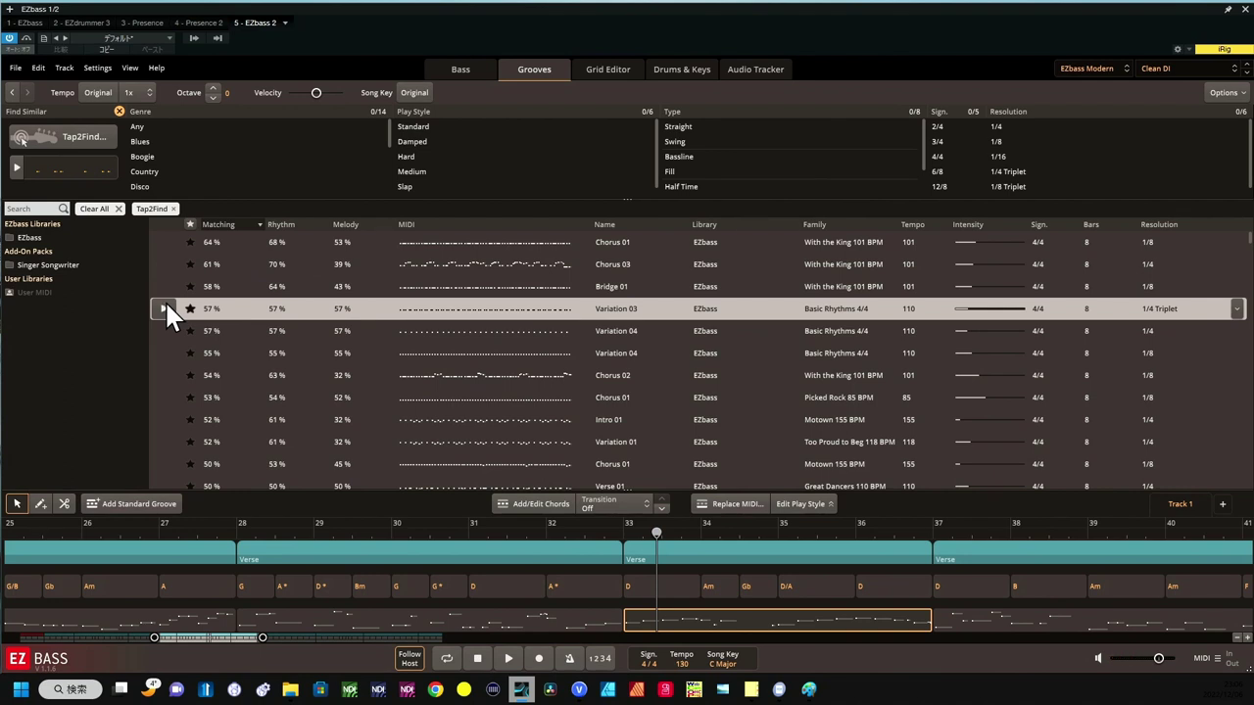